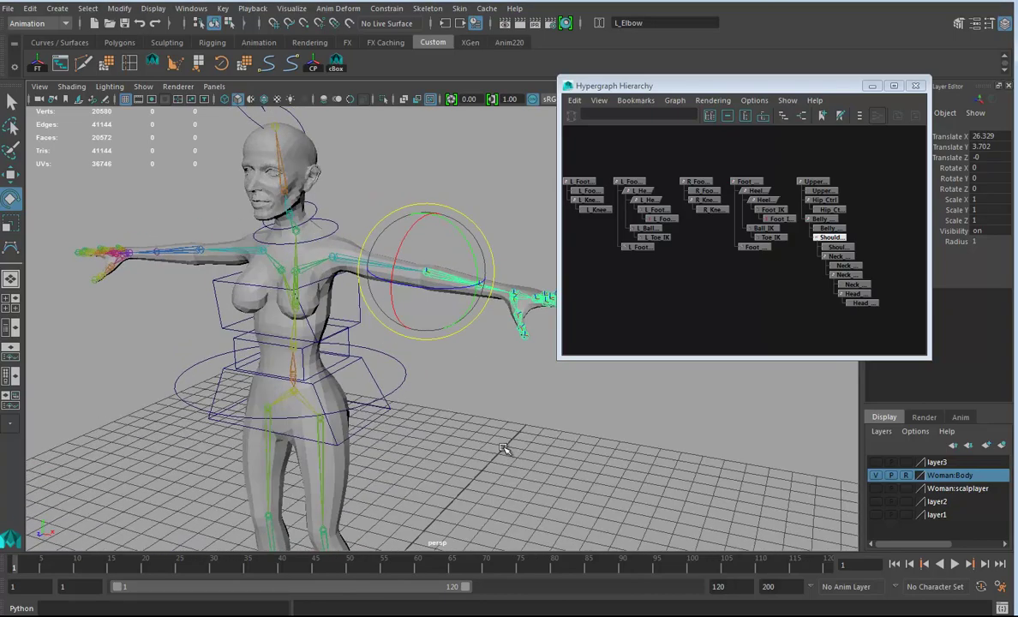
# Examine the left arm's joint chain from the shoulder to the fingers in the perspective view.
pyautogui.scroll(2, 516, 417)
pyautogui.click(491, 409)
pyautogui.keyDown('alt'); pyautogui.moveTo(491, 409); pyautogui.dragTo(514, 413, button='middle'); pyautogui.keyUp('alt')
pyautogui.keyDown('alt'); pyautogui.moveTo(514, 414); pyautogui.dragTo(482, 391); pyautogui.keyUp('alt')
pyautogui.keyDown('alt'); pyautogui.moveTo(444, 342); pyautogui.dragTo(480, 351); pyautogui.keyUp('alt')
pyautogui.scroll(1, 480, 355)
pyautogui.keyDown('alt'); pyautogui.moveTo(480, 356); pyautogui.dragTo(475, 382, button='middle'); pyautogui.keyUp('alt')
pyautogui.moveTo(454, 355)
pyautogui.keyDown('alt'); pyautogui.mouseDown()
pyautogui.moveTo(409, 407)
pyautogui.moveTo(422, 404)
pyautogui.moveTo(443, 363)
pyautogui.mouseUp(); pyautogui.keyUp('alt')
pyautogui.moveTo(633, 86); pyautogui.dragTo(673, 100)
pyautogui.keyDown('alt'); pyautogui.moveTo(445, 377); pyautogui.dragTo(303, 400); pyautogui.keyUp('alt')
pyautogui.keyDown('alt'); pyautogui.moveTo(303, 400); pyautogui.dragTo(421, 408, button='right'); pyautogui.keyUp('alt')
pyautogui.keyDown('alt'); pyautogui.moveTo(421, 409); pyautogui.dragTo(430, 402, button='middle'); pyautogui.keyUp('alt')
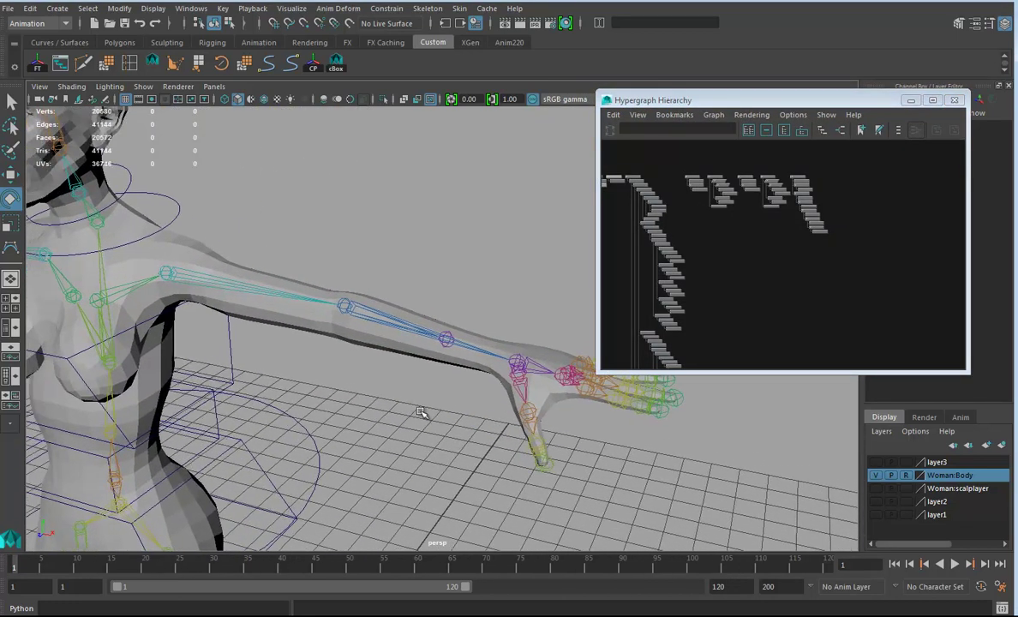
pyautogui.keyDown('alt'); pyautogui.moveTo(430, 403); pyautogui.dragTo(352, 375, button='right'); pyautogui.keyUp('alt')
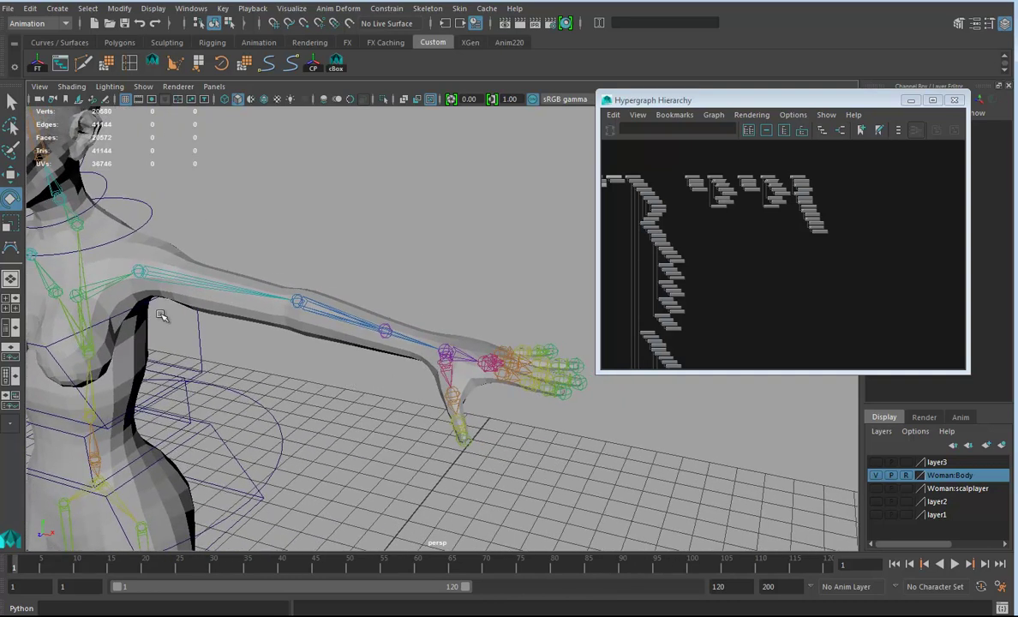
# Try rotating the left shoulder joint to test the arm's deformation, and undo the rotation.
pyautogui.keyDown('alt'); pyautogui.moveTo(151, 291); pyautogui.dragTo(194, 276); pyautogui.keyUp('alt')
pyautogui.moveTo(236, 220); pyautogui.dragTo(240, 329)
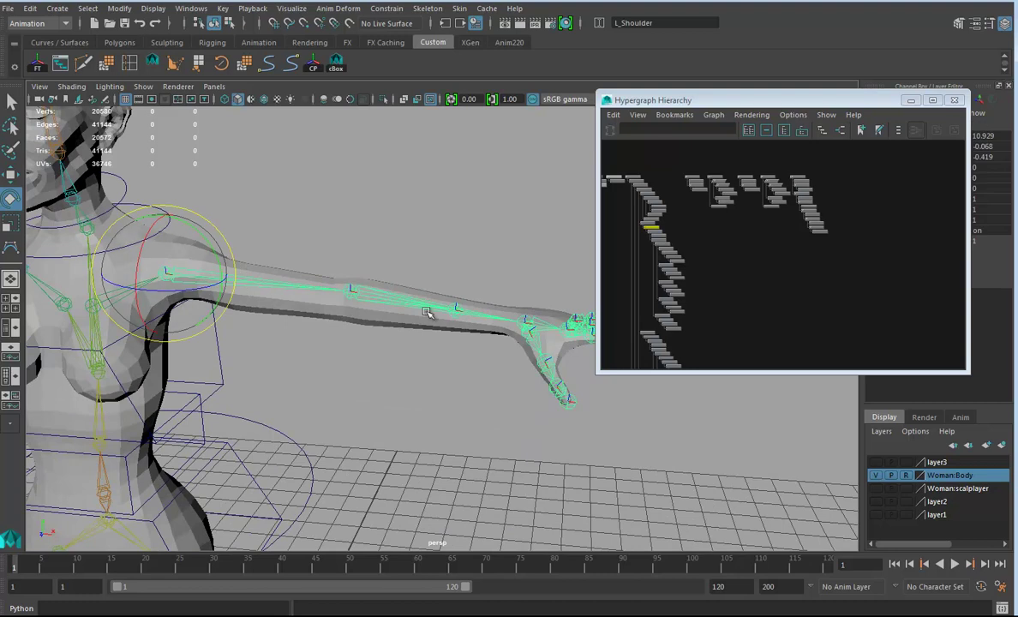
pyautogui.moveTo(191, 232); pyautogui.dragTo(167, 259)
pyautogui.keyDown('alt'); pyautogui.moveTo(73, 233); pyautogui.dragTo(191, 249, button='middle'); pyautogui.keyUp('alt')
pyautogui.hotkey('ctrl', 'z')
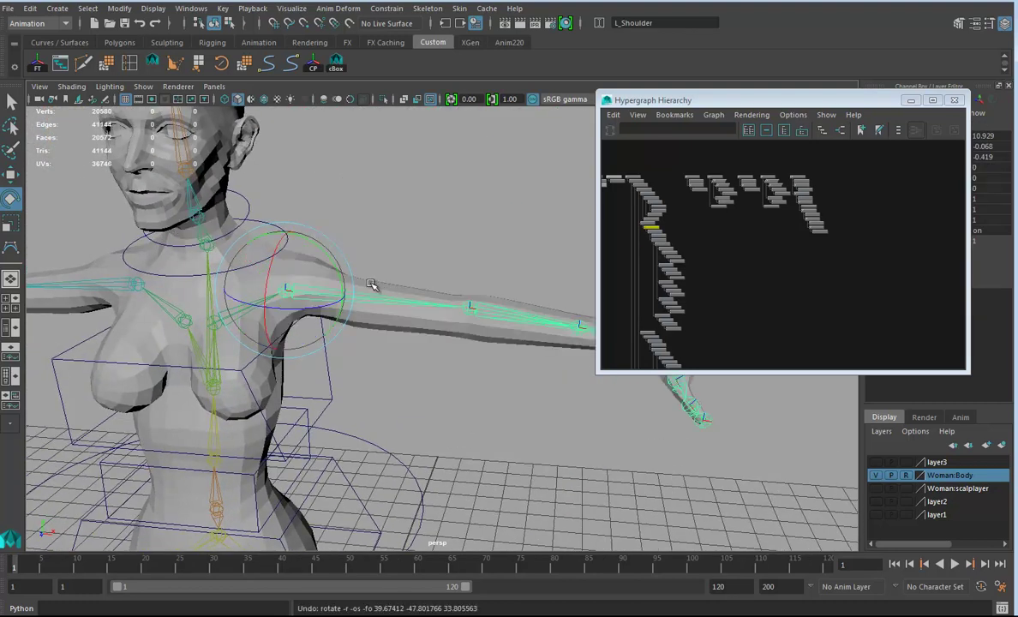
# Rotate the left shoulder joint to lower the arm, and take the Woman:Body layer out of reference mode.
pyautogui.keyDown('alt'); pyautogui.moveTo(356, 298); pyautogui.dragTo(366, 370); pyautogui.keyUp('alt')
pyautogui.keyDown('alt'); pyautogui.moveTo(378, 352); pyautogui.dragTo(416, 341, button='right'); pyautogui.keyUp('alt')
pyautogui.keyDown('alt'); pyautogui.moveTo(312, 307); pyautogui.dragTo(354, 341, button='middle'); pyautogui.keyUp('alt')
pyautogui.keyDown('alt'); pyautogui.moveTo(355, 341); pyautogui.dragTo(418, 307, button='right'); pyautogui.keyUp('alt')
pyautogui.keyDown('alt'); pyautogui.moveTo(418, 306); pyautogui.dragTo(437, 375, button='middle'); pyautogui.keyUp('alt')
pyautogui.click(374, 182)
pyautogui.moveTo(372, 181); pyautogui.dragTo(345, 181, button='right')
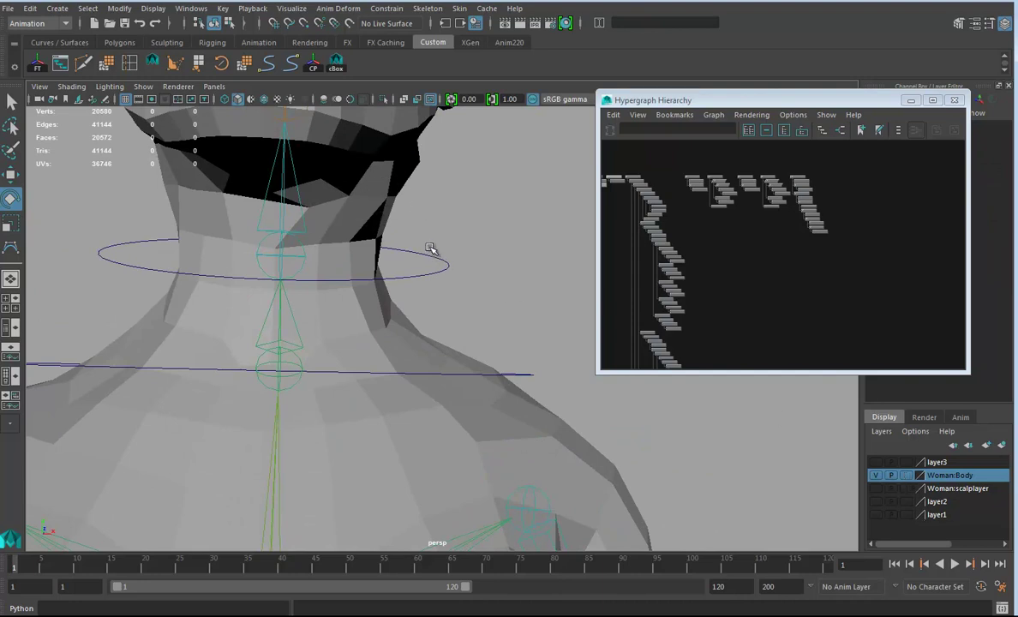
# Select the body mesh vertices under the left side of the jaw and apply Hammer Skin Weights to them.
pyautogui.click(375, 188)
pyautogui.moveTo(394, 176); pyautogui.dragTo(334, 174, button='right')
pyautogui.moveTo(457, 129); pyautogui.dragTo(323, 215)
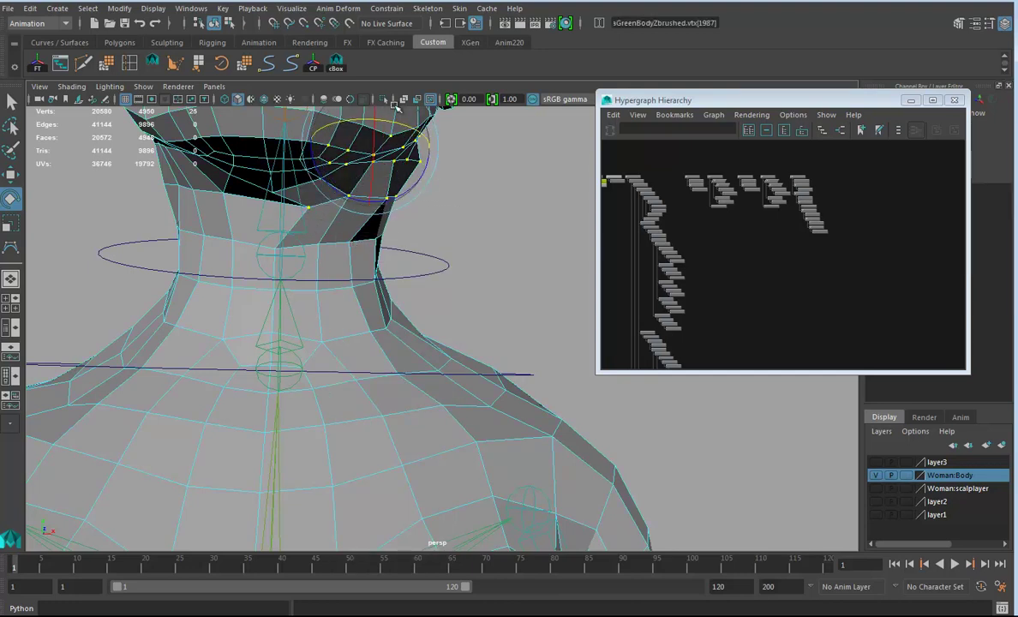
pyautogui.click(26, 24)
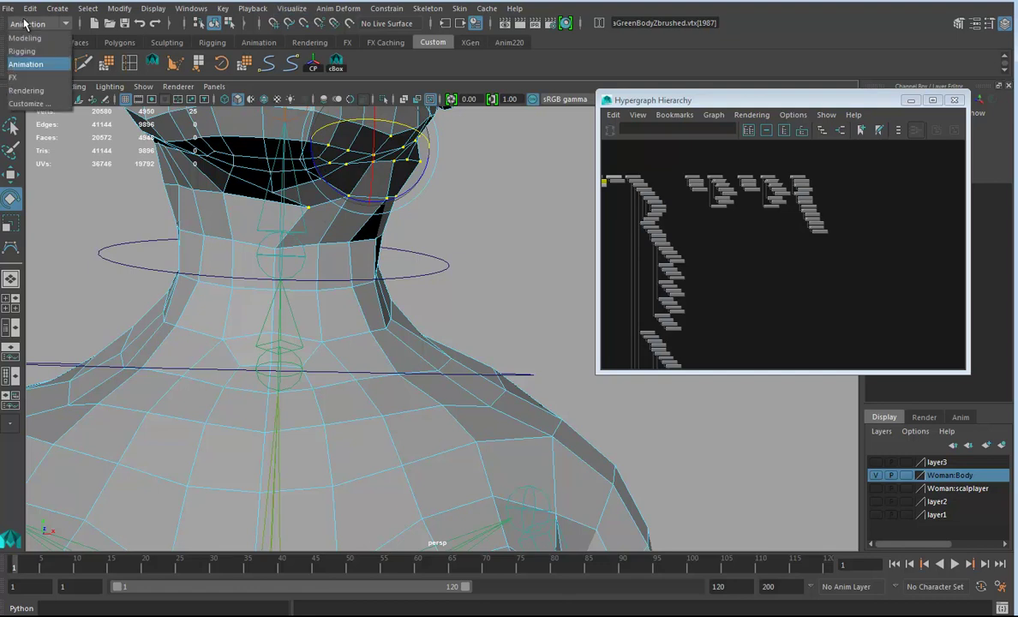
pyautogui.click(24, 50)
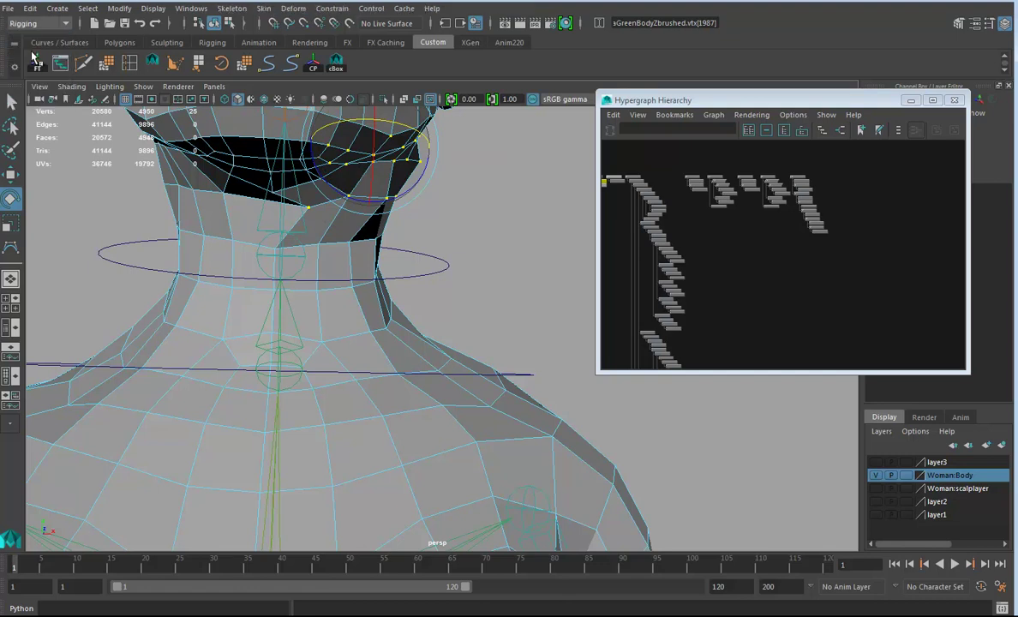
pyautogui.click(264, 9)
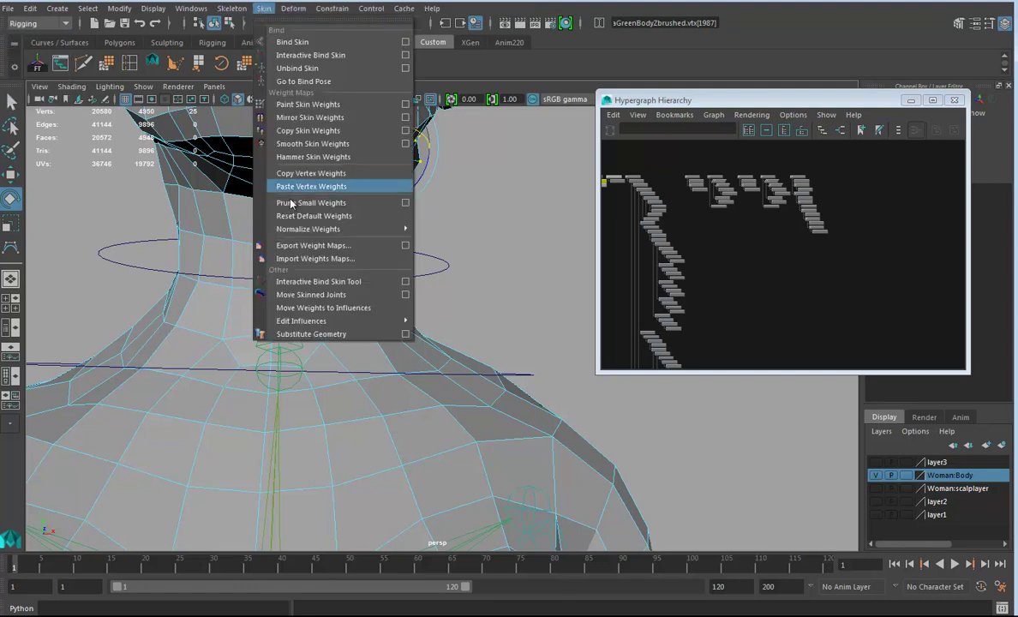
pyautogui.click(291, 158)
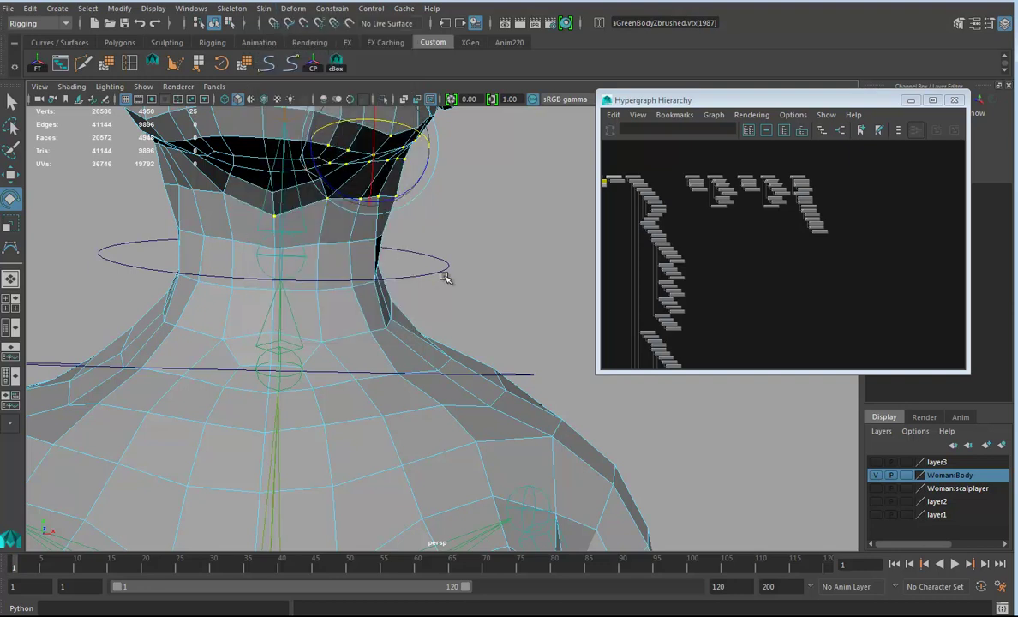
# Swing the left shoulder joint to check the jaw's skinning, and return its rotation to 0.
pyautogui.scroll(-8, 423, 291)
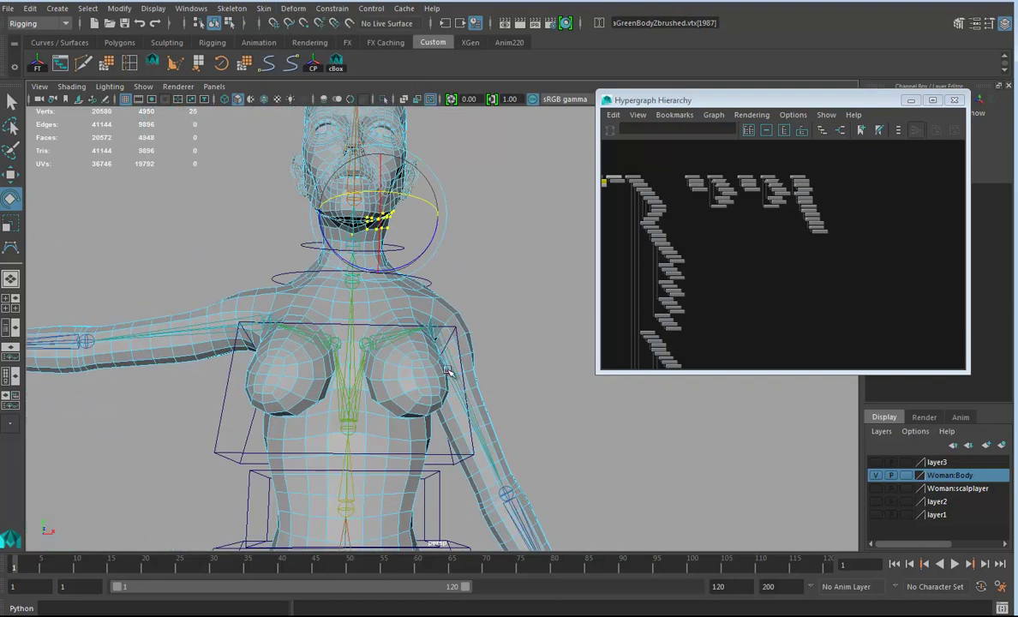
pyautogui.click(452, 373)
pyautogui.moveTo(470, 373); pyautogui.dragTo(389, 264)
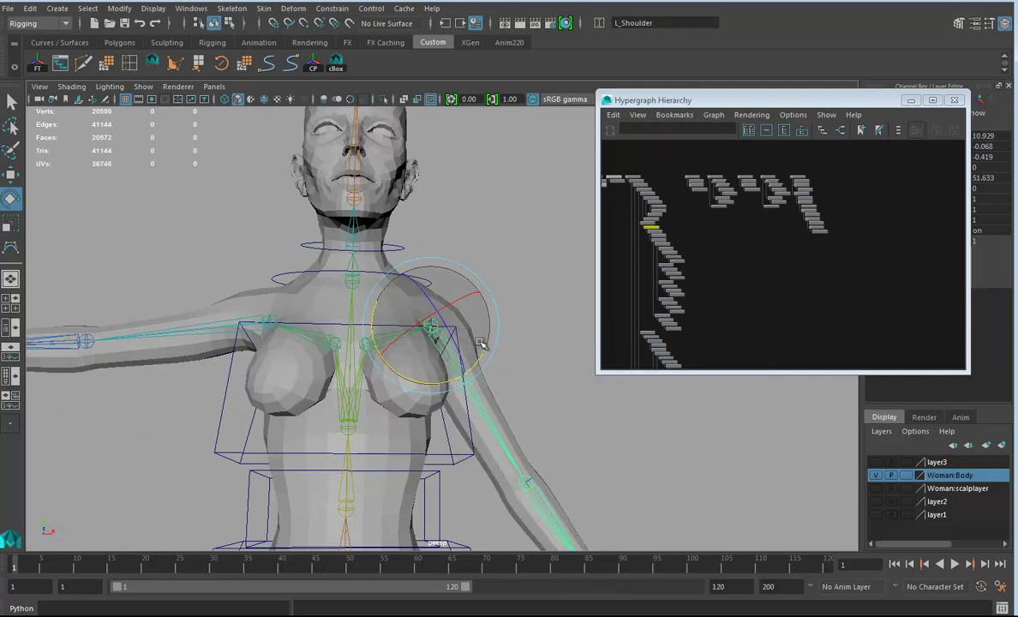
pyautogui.moveTo(428, 330); pyautogui.dragTo(512, 337, button='right')
pyautogui.keyDown('alt'); pyautogui.moveTo(449, 341); pyautogui.dragTo(437, 316); pyautogui.keyUp('alt')
pyautogui.keyDown('alt'); pyautogui.moveTo(436, 315); pyautogui.dragTo(467, 321, button='right'); pyautogui.keyUp('alt')
pyautogui.keyDown('alt'); pyautogui.moveTo(377, 335); pyautogui.dragTo(425, 318); pyautogui.keyUp('alt')
pyautogui.keyDown('alt'); pyautogui.moveTo(347, 324); pyautogui.dragTo(381, 327, button='right'); pyautogui.keyUp('alt')
pyautogui.keyDown('alt'); pyautogui.moveTo(365, 303); pyautogui.dragTo(345, 363); pyautogui.keyUp('alt')
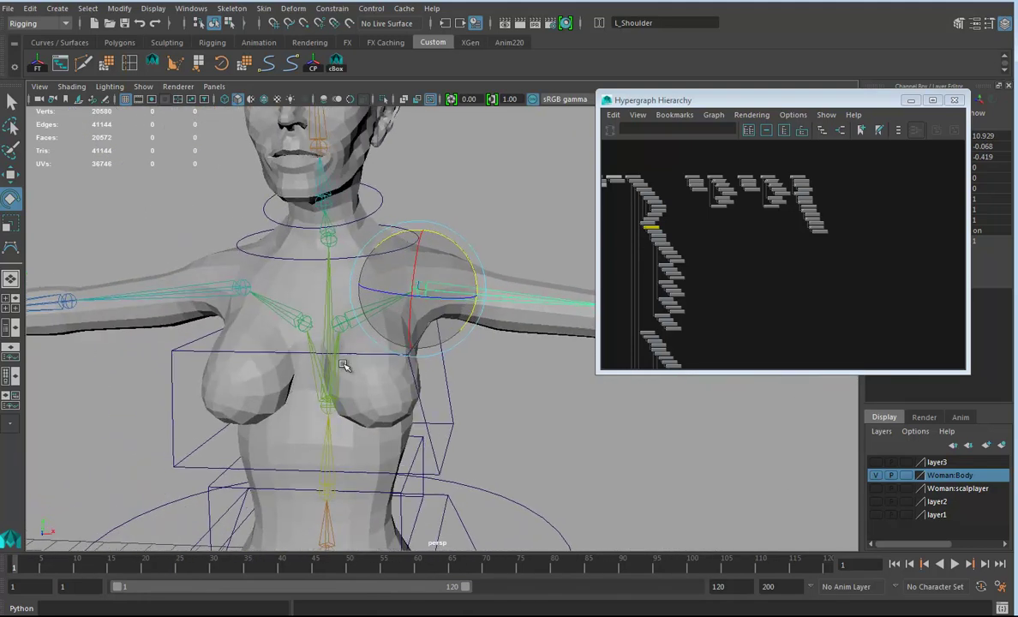
pyautogui.keyDown('alt'); pyautogui.moveTo(456, 369); pyautogui.dragTo(386, 355, button='right'); pyautogui.keyUp('alt')
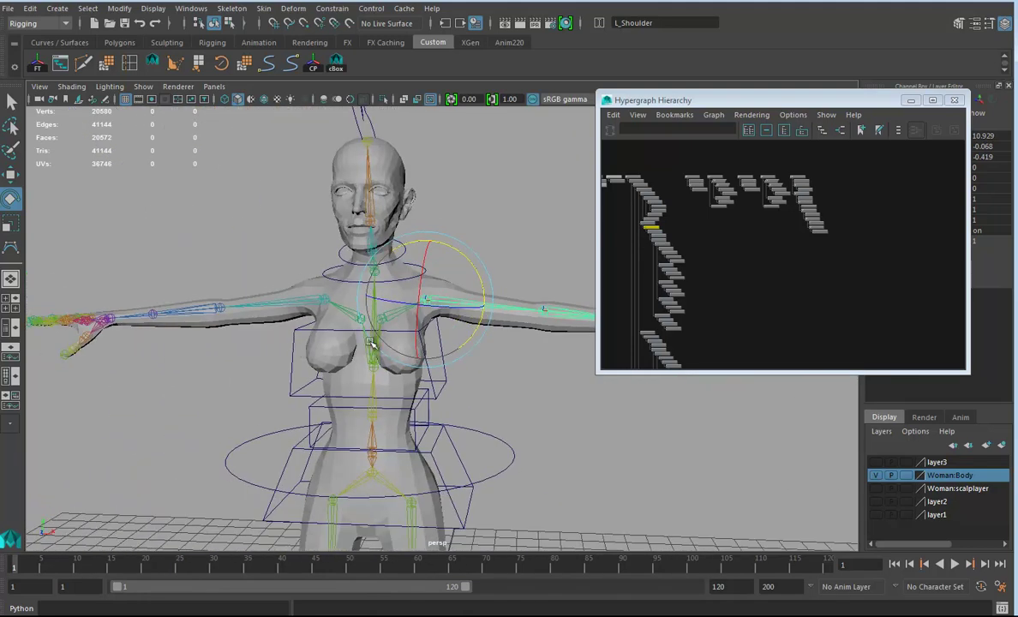
# Try to create an IK handle from the left shoulder joint to the wrist.
pyautogui.keyDown('alt'); pyautogui.moveTo(407, 351); pyautogui.dragTo(330, 348); pyautogui.keyUp('alt')
pyautogui.keyDown('alt'); pyautogui.moveTo(329, 348); pyautogui.dragTo(403, 369, button='right'); pyautogui.keyUp('alt')
pyautogui.keyDown('alt'); pyautogui.moveTo(403, 368); pyautogui.dragTo(394, 317); pyautogui.keyUp('alt')
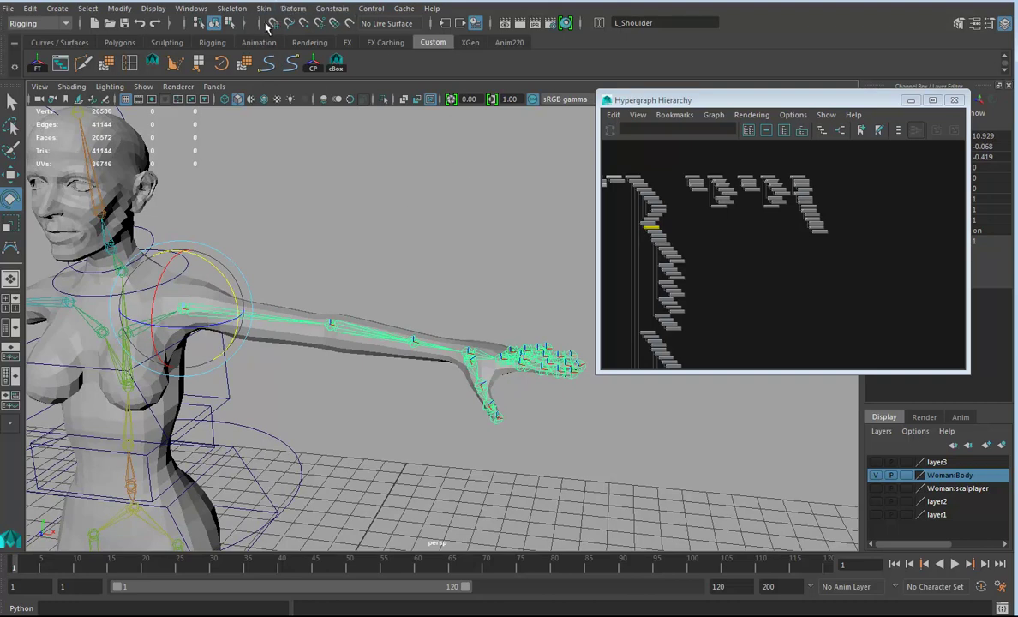
pyautogui.click(232, 8)
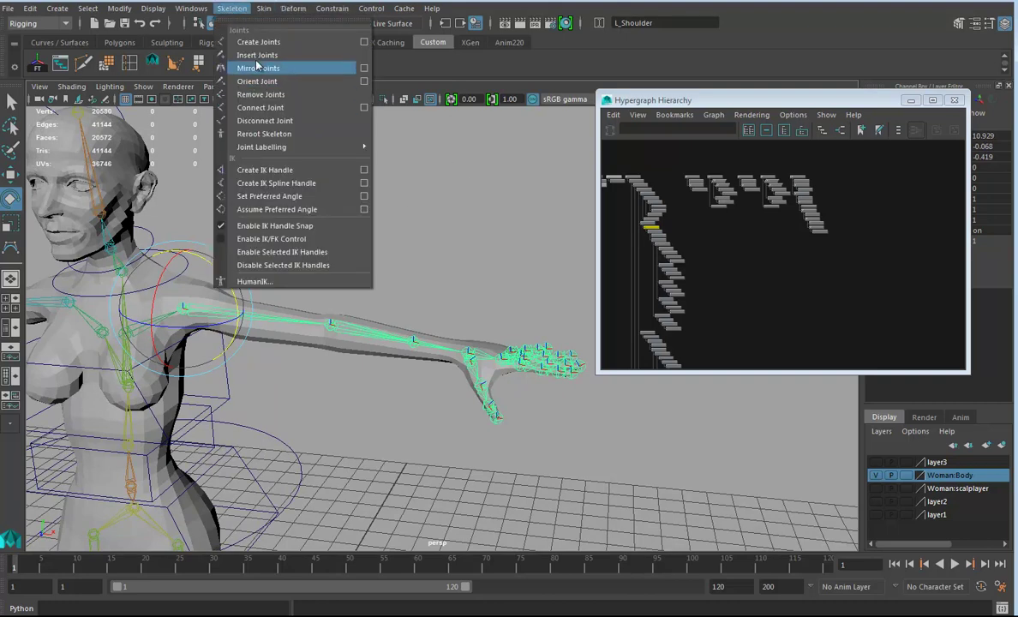
pyautogui.click(265, 170)
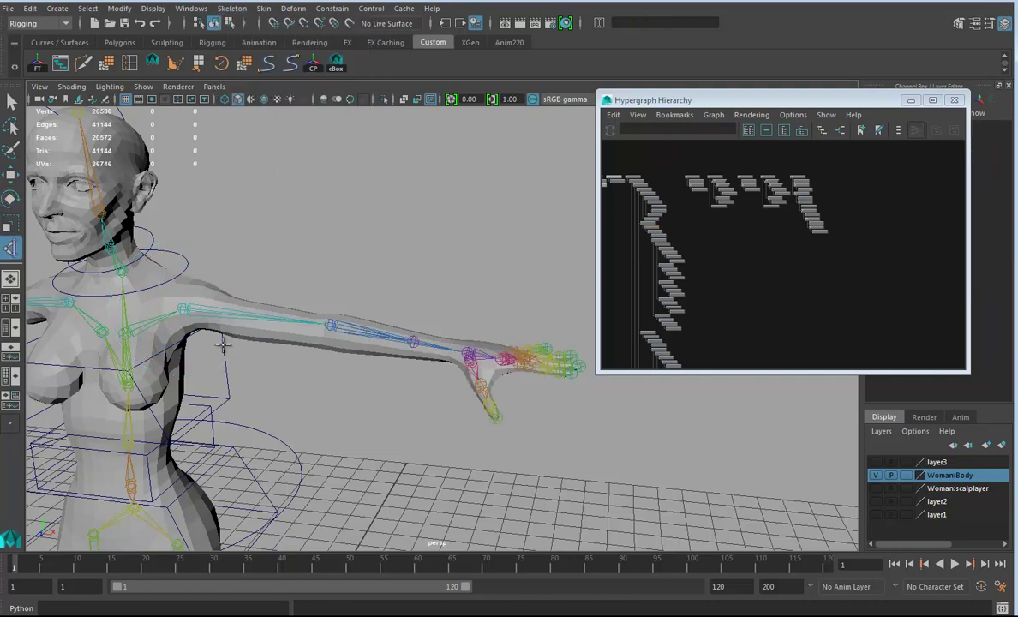
pyautogui.click(183, 309)
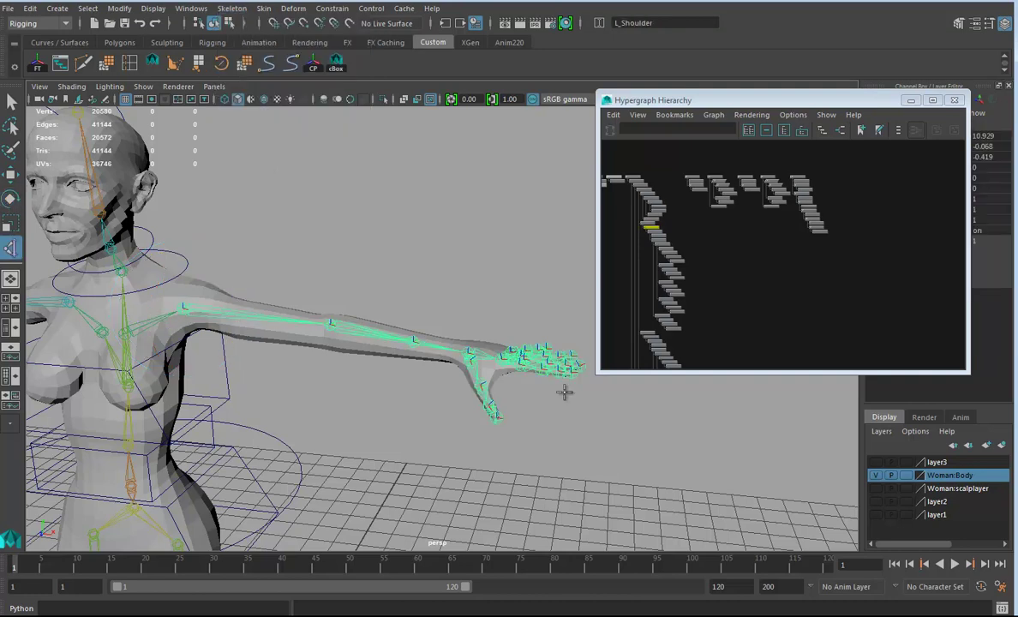
pyautogui.click(468, 347)
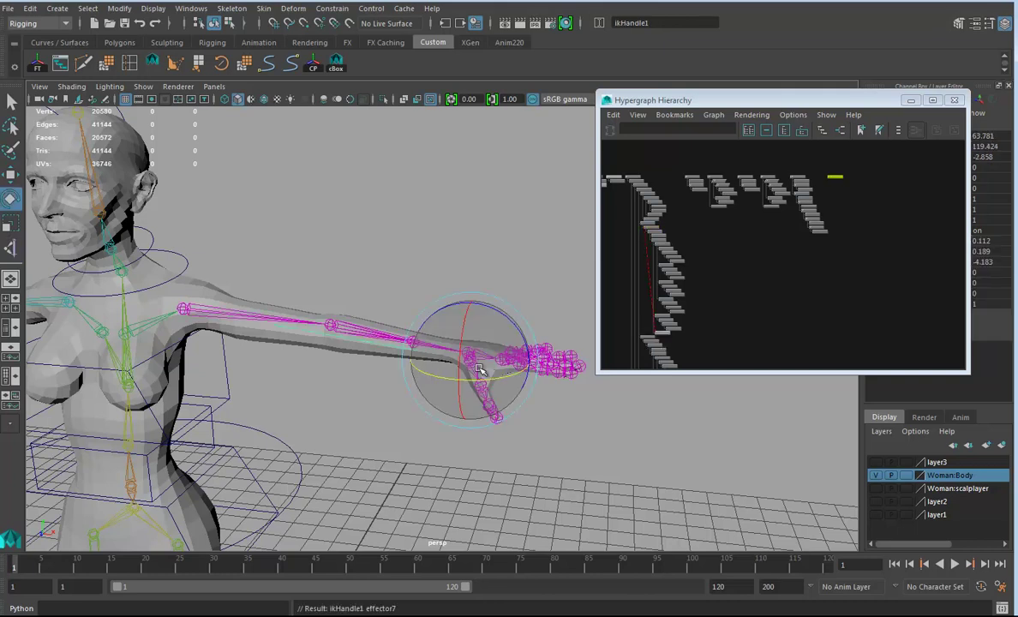
# Test-move the new arm IK handle, undo the move, and delete the handle.
pyautogui.press('w')
pyautogui.moveTo(469, 360); pyautogui.dragTo(444, 405)
pyautogui.hotkey('ctrl', 'z')
pyautogui.keyDown('alt'); pyautogui.moveTo(445, 404); pyautogui.dragTo(576, 405, button='right'); pyautogui.keyUp('alt')
pyautogui.keyDown('alt'); pyautogui.moveTo(413, 416); pyautogui.dragTo(458, 405, button='middle'); pyautogui.keyUp('alt')
pyautogui.keyDown('alt'); pyautogui.moveTo(458, 407); pyautogui.dragTo(474, 418); pyautogui.keyUp('alt')
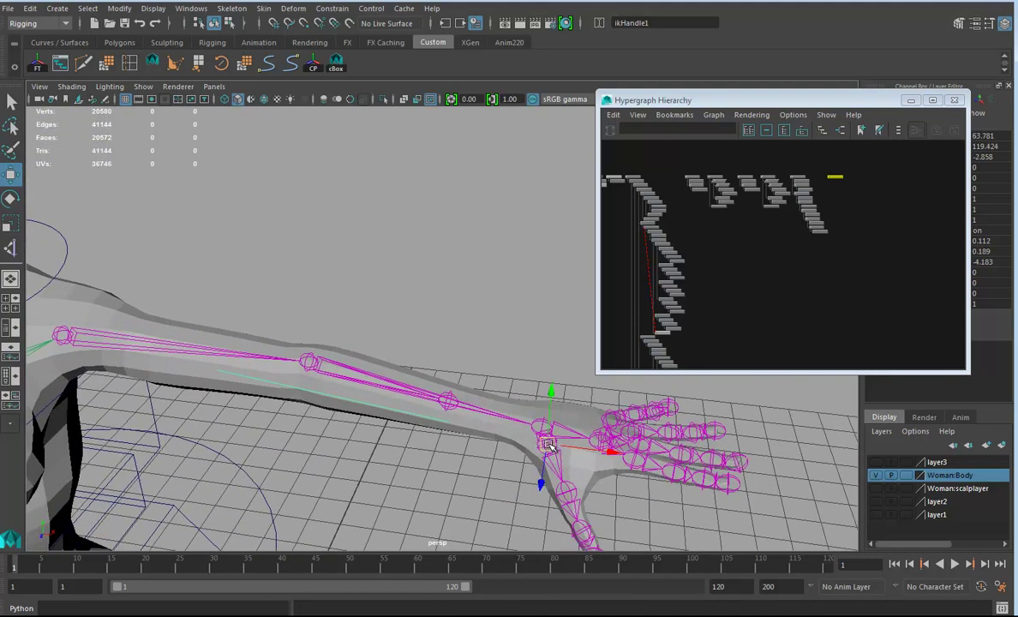
pyautogui.click(502, 364)
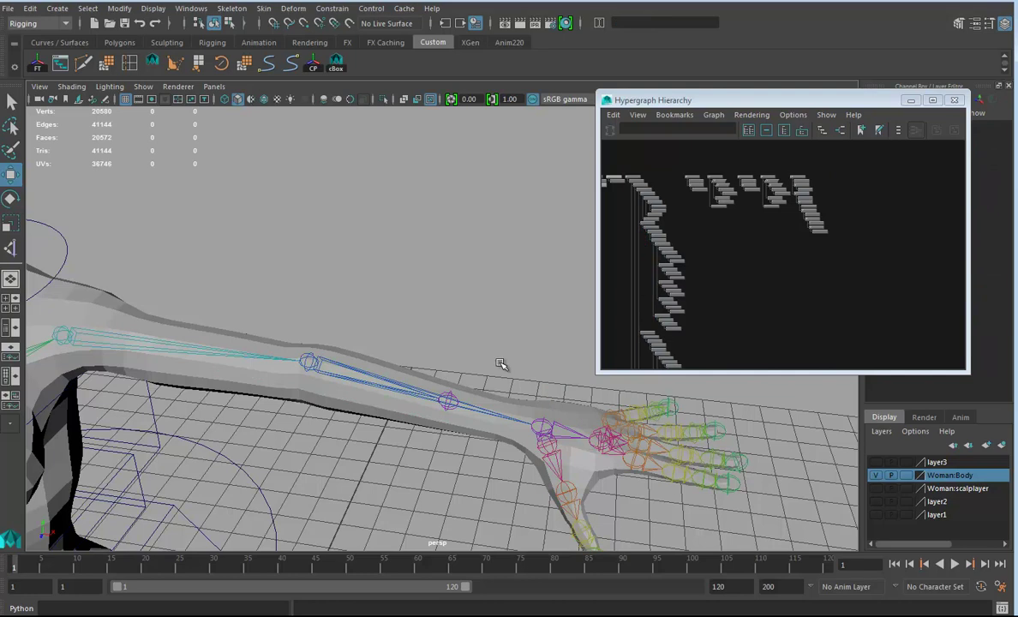
# Create an IK handle from the left shoulder joint to the wrist joint, then test-move it and undo the move.
pyautogui.click(11, 248)
pyautogui.click(265, 363)
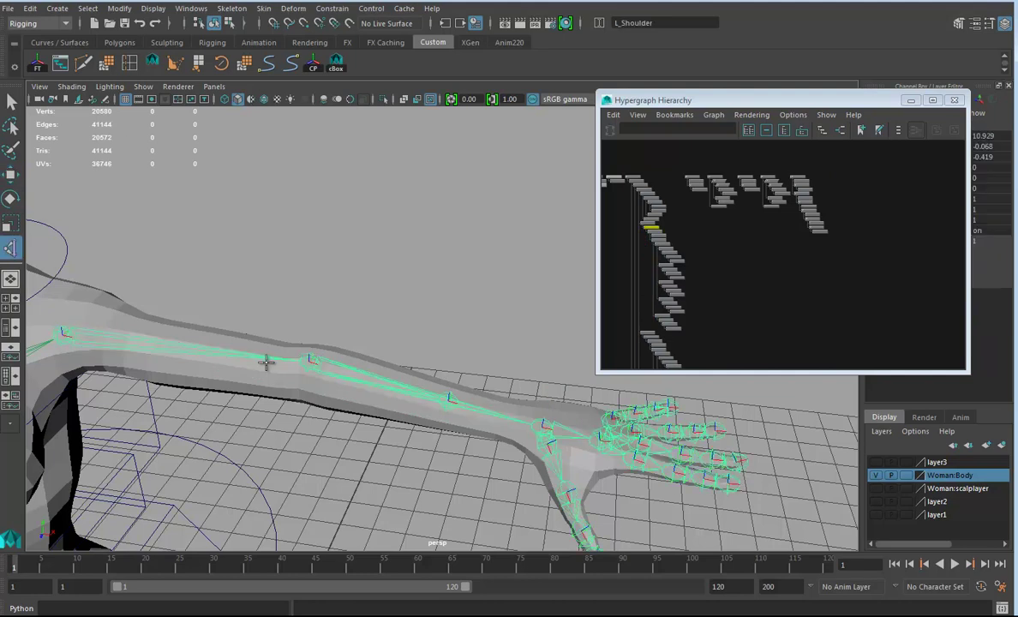
pyautogui.click(546, 424)
pyautogui.moveTo(542, 433); pyautogui.dragTo(410, 375)
pyautogui.hotkey('ctrl', 'z')
pyautogui.keyDown('alt'); pyautogui.moveTo(410, 375); pyautogui.dragTo(511, 391, button='right'); pyautogui.keyUp('alt')
pyautogui.keyDown('alt'); pyautogui.moveTo(521, 445); pyautogui.dragTo(460, 394, button='middle'); pyautogui.keyUp('alt')
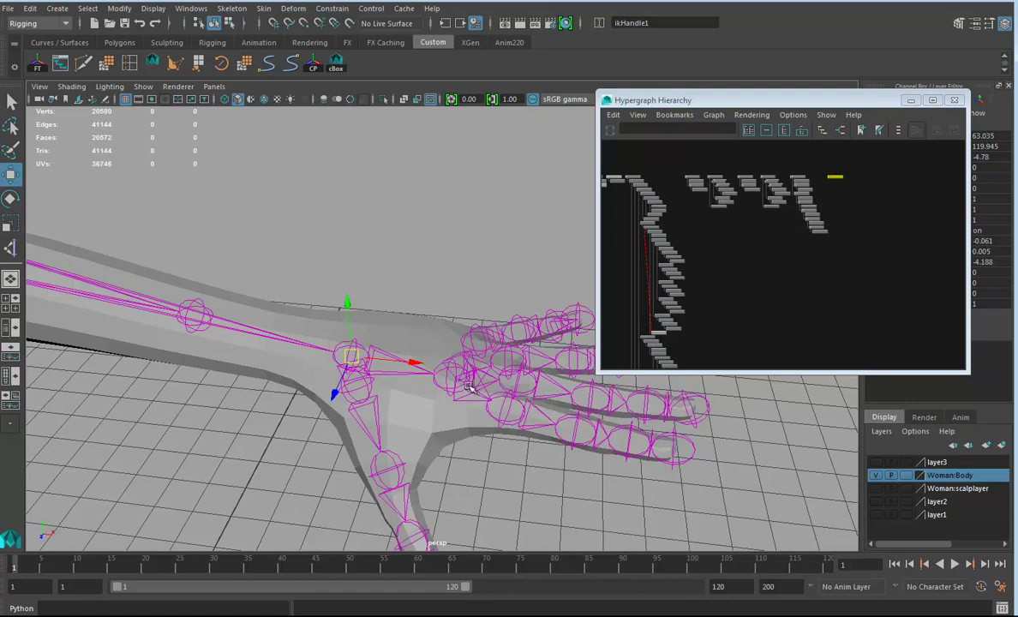
# Create a second IK handle from the left wrist joint to the palm joint and test its movement.
pyautogui.click(12, 248)
pyautogui.click(454, 373)
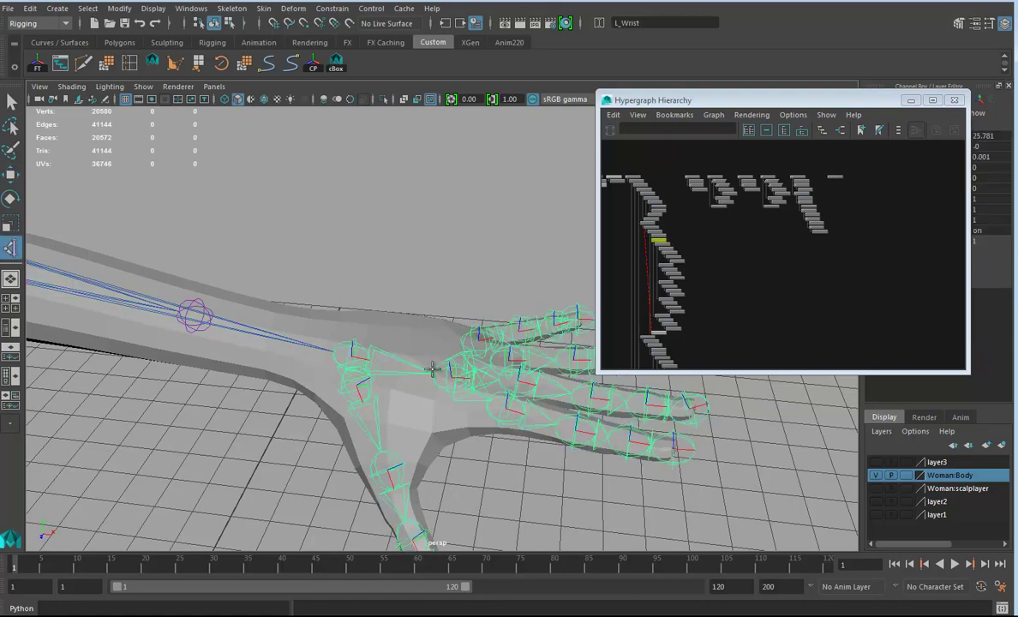
pyautogui.click(454, 374)
pyautogui.keyDown('alt'); pyautogui.moveTo(492, 415); pyautogui.dragTo(506, 402); pyautogui.keyUp('alt')
pyautogui.keyDown('alt'); pyautogui.moveTo(506, 401); pyautogui.dragTo(360, 375, button='right'); pyautogui.keyUp('alt')
pyautogui.keyDown('alt'); pyautogui.moveTo(360, 375); pyautogui.dragTo(434, 375, button='middle'); pyautogui.keyUp('alt')
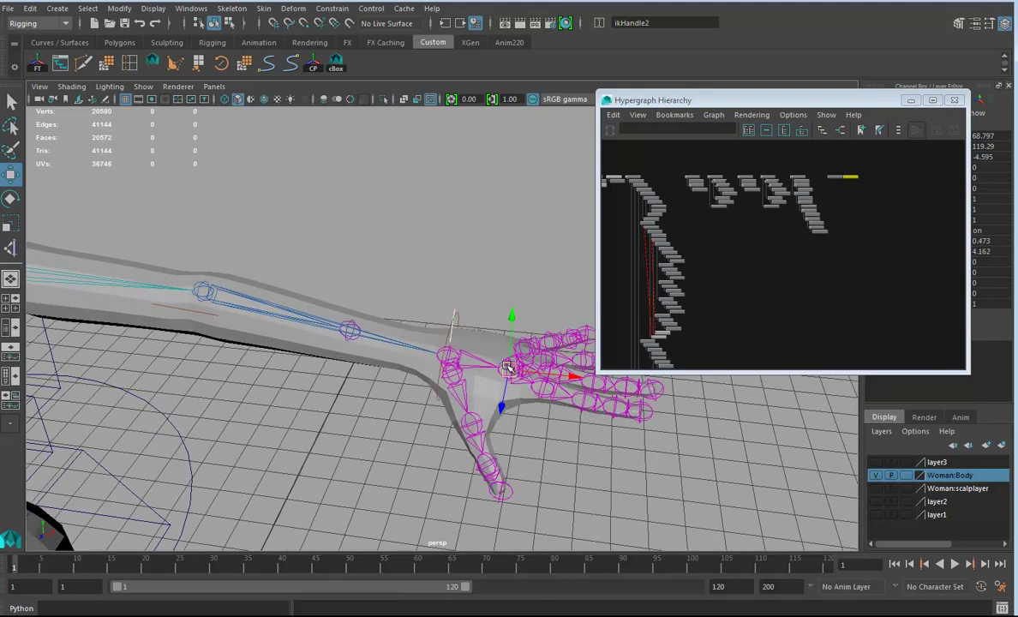
pyautogui.keyDown('alt'); pyautogui.moveTo(507, 390); pyautogui.dragTo(520, 387); pyautogui.keyUp('alt')
pyautogui.keyDown('alt'); pyautogui.moveTo(520, 387); pyautogui.dragTo(413, 405, button='right'); pyautogui.keyUp('alt')
pyautogui.keyDown('alt'); pyautogui.moveTo(414, 405); pyautogui.dragTo(421, 411, button='middle'); pyautogui.keyUp('alt')
pyautogui.moveTo(487, 369); pyautogui.dragTo(487, 413)
# Locate the new IK handles in the Hypergraph and rename the shoulder-to-wrist handle Wrist_IK.
pyautogui.keyDown('alt'); pyautogui.moveTo(478, 433); pyautogui.dragTo(468, 439, button='middle'); pyautogui.keyUp('alt')
pyautogui.keyDown('alt'); pyautogui.moveTo(469, 440); pyautogui.dragTo(684, 438, button='right'); pyautogui.keyUp('alt')
pyautogui.keyDown('alt'); pyautogui.moveTo(848, 283); pyautogui.dragTo(754, 344, button='middle'); pyautogui.keyUp('alt')
pyautogui.scroll(4, 754, 344)
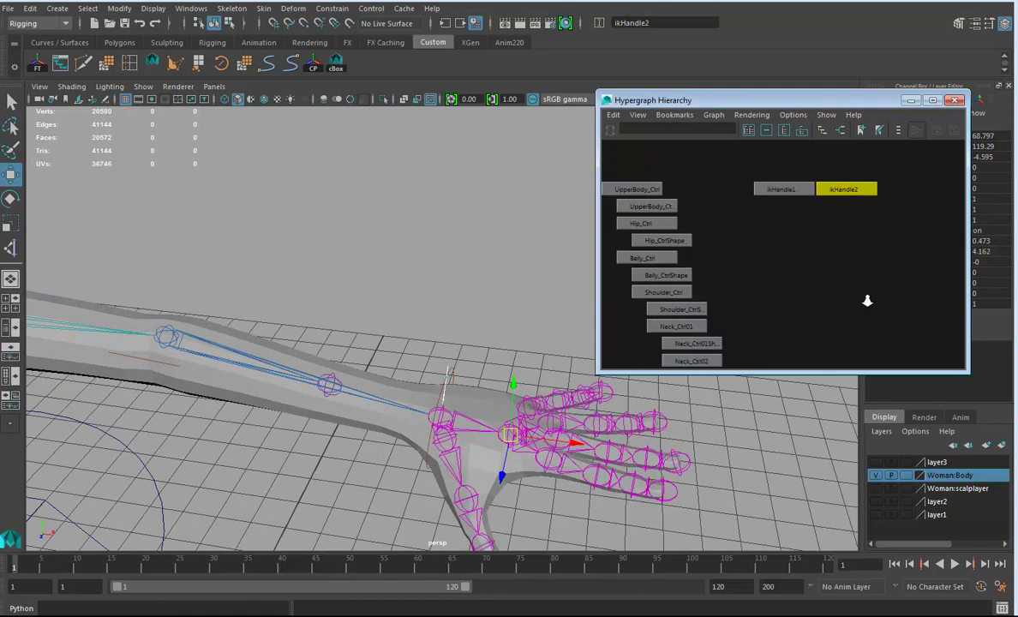
pyautogui.scroll(2, 840, 172)
pyautogui.moveTo(836, 105); pyautogui.dragTo(662, 101)
pyautogui.click(600, 189)
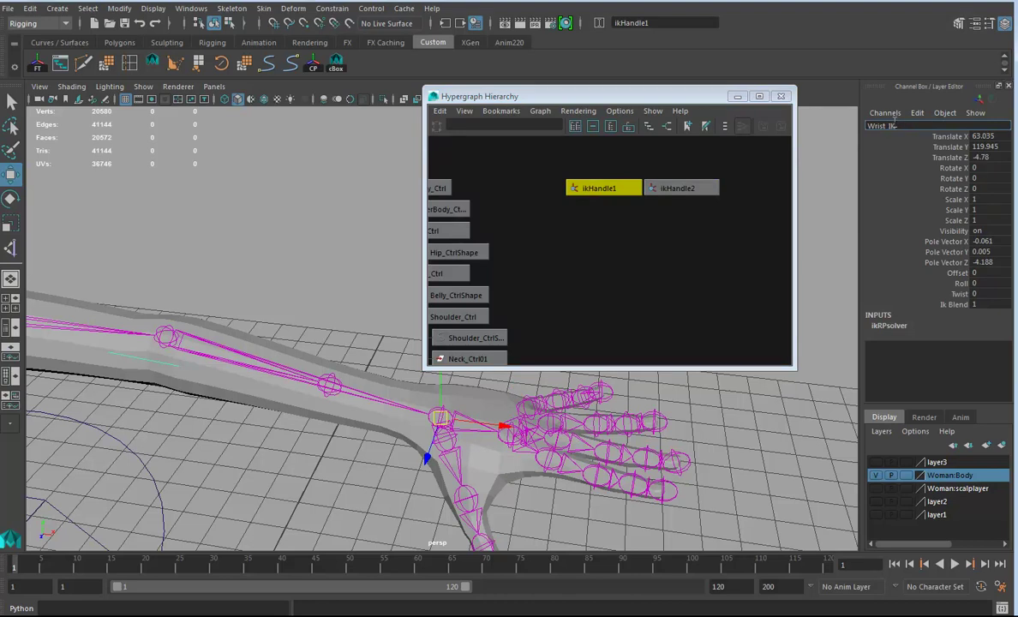
pyautogui.click(893, 125)
pyautogui.write('Wrist_IK')
pyautogui.press('Return')
# Rename the wrist-to-palm IK handle Palm_IK and parent it under Wrist_IK.
pyautogui.click(679, 187)
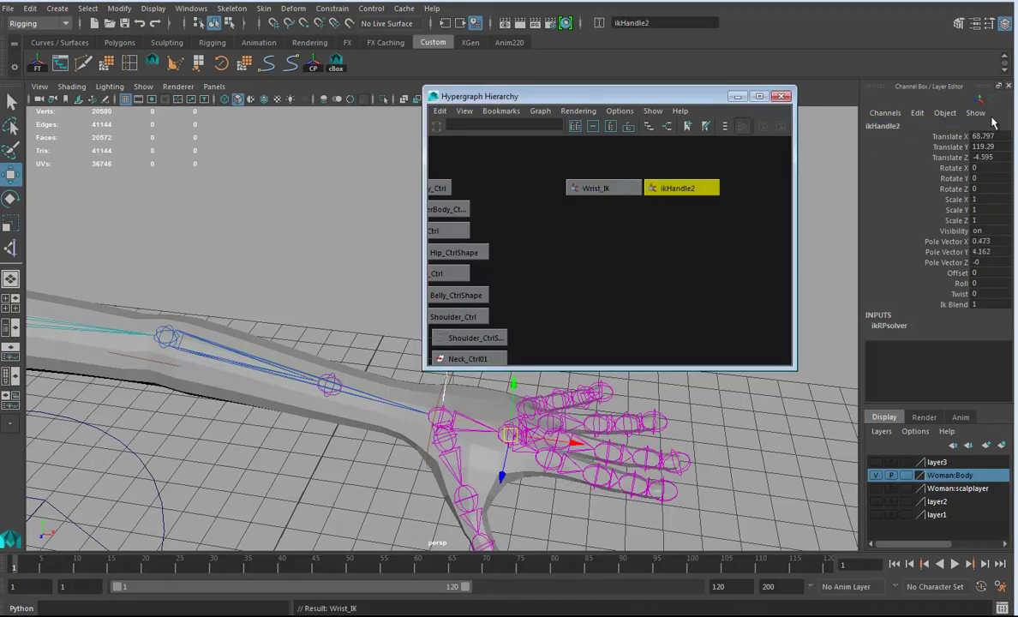
pyautogui.click(906, 126)
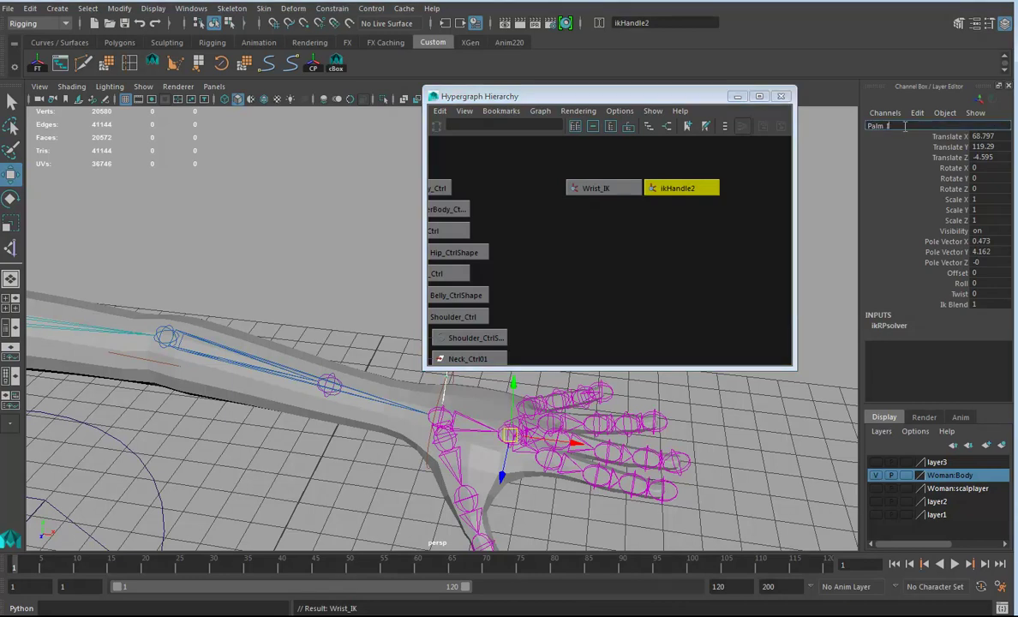
pyautogui.write('Palm_IK')
pyautogui.press('Return')
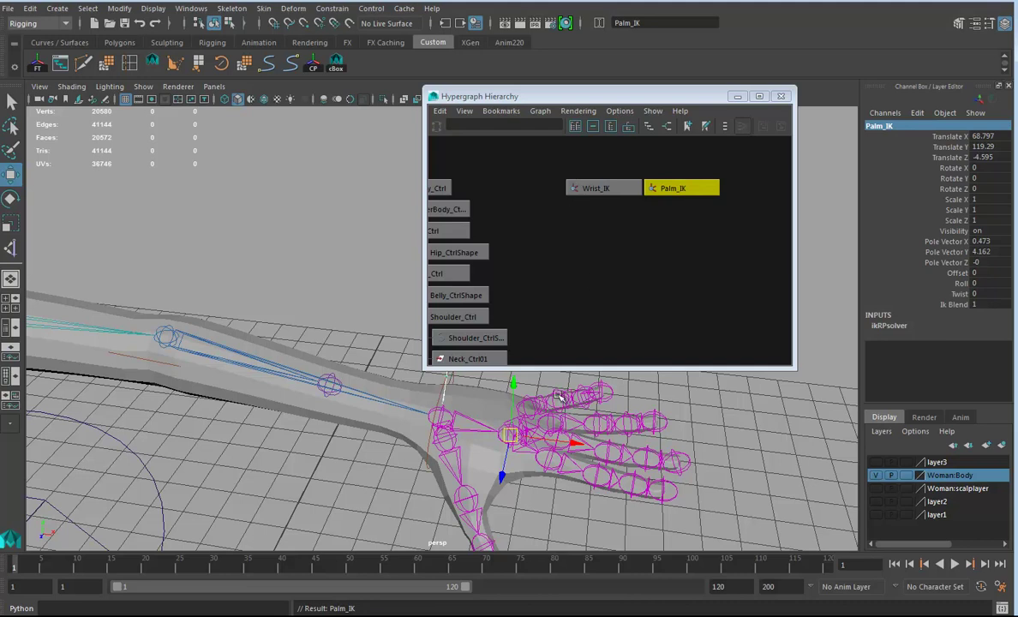
pyautogui.moveTo(677, 194); pyautogui.dragTo(611, 193, button='middle')
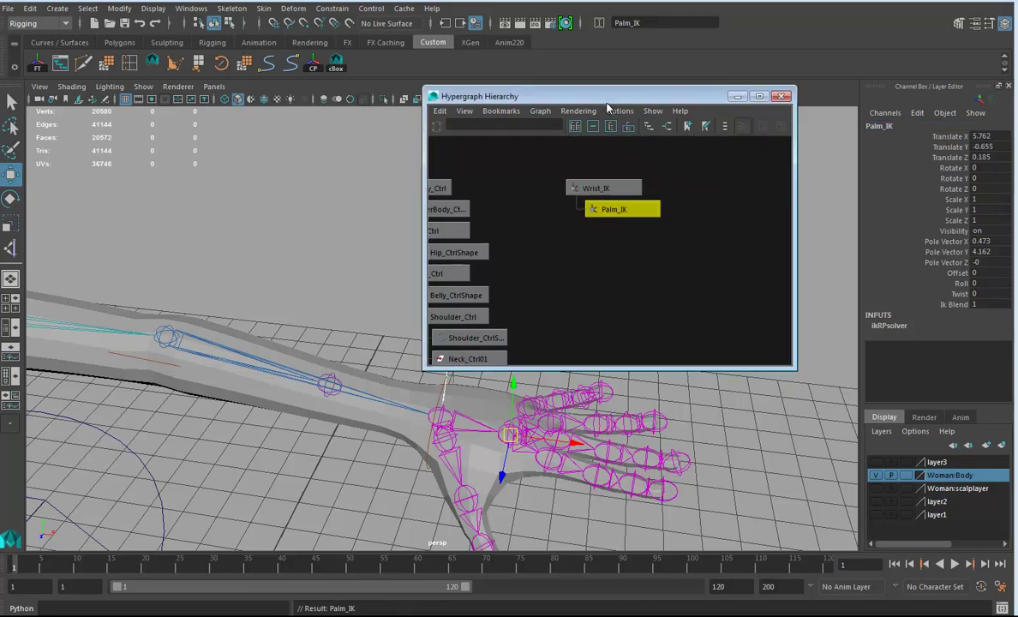
pyautogui.moveTo(566, 96); pyautogui.dragTo(721, 57)
# Draw a smooth CV curve outlining the left hand, from one side of the wrist around the thumb and fingers, in the top view.
pyautogui.keyDown('alt'); pyautogui.moveTo(425, 318); pyautogui.dragTo(356, 292, button='right'); pyautogui.keyUp('alt')
pyautogui.keyDown('alt'); pyautogui.moveTo(386, 293); pyautogui.dragTo(355, 272); pyautogui.keyUp('alt')
pyautogui.keyDown('alt'); pyautogui.moveTo(356, 271); pyautogui.dragTo(378, 293, button='middle'); pyautogui.keyUp('alt')
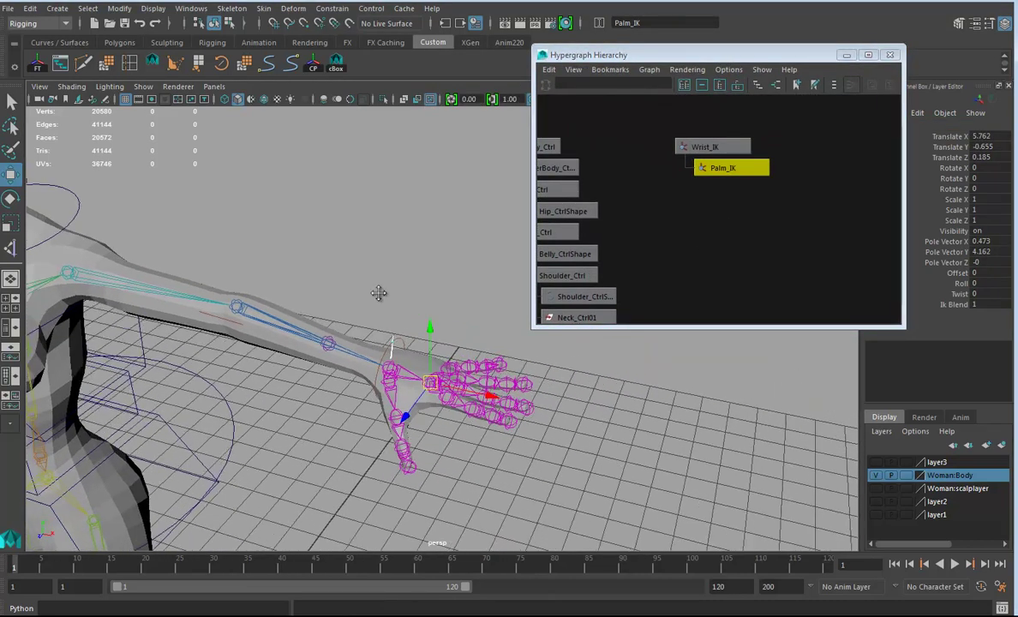
pyautogui.keyDown('alt'); pyautogui.moveTo(379, 293); pyautogui.dragTo(360, 303); pyautogui.keyUp('alt')
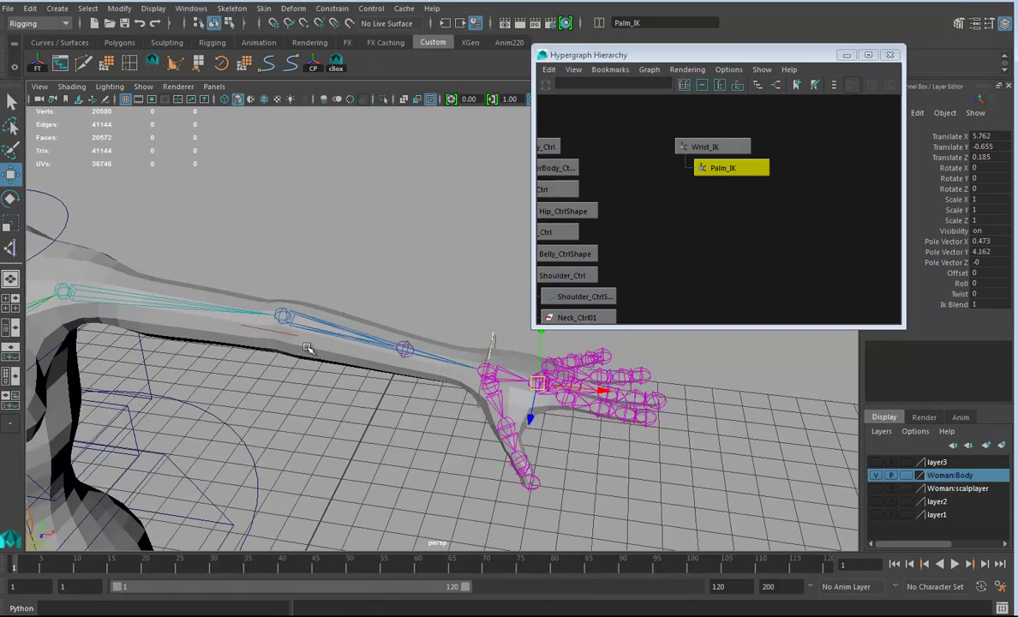
pyautogui.press('space')
pyautogui.moveTo(493, 433); pyautogui.dragTo(448, 429)
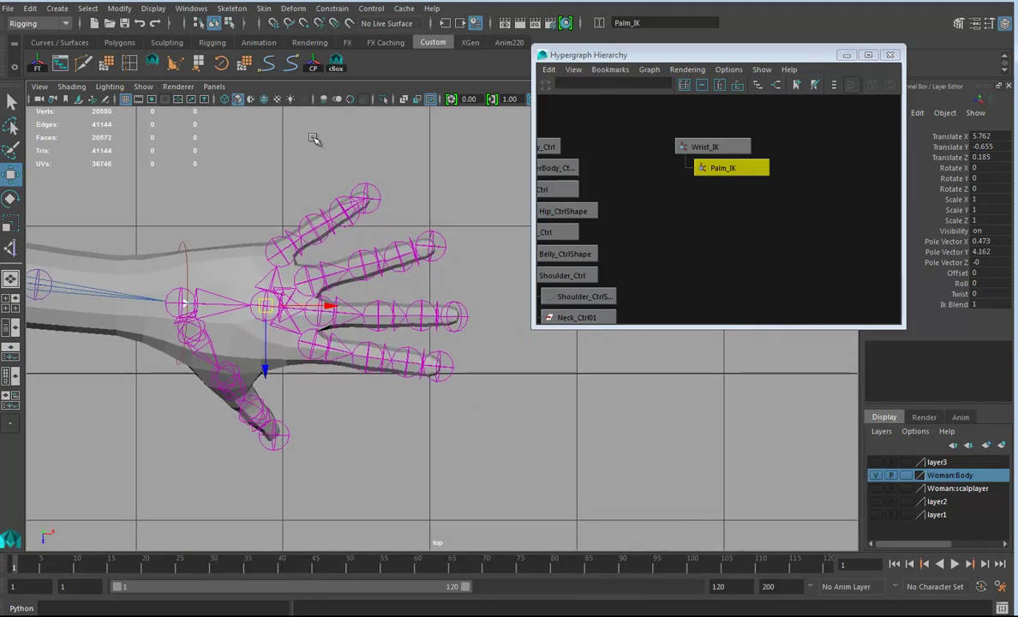
pyautogui.click(58, 9)
pyautogui.moveTo(86, 55)
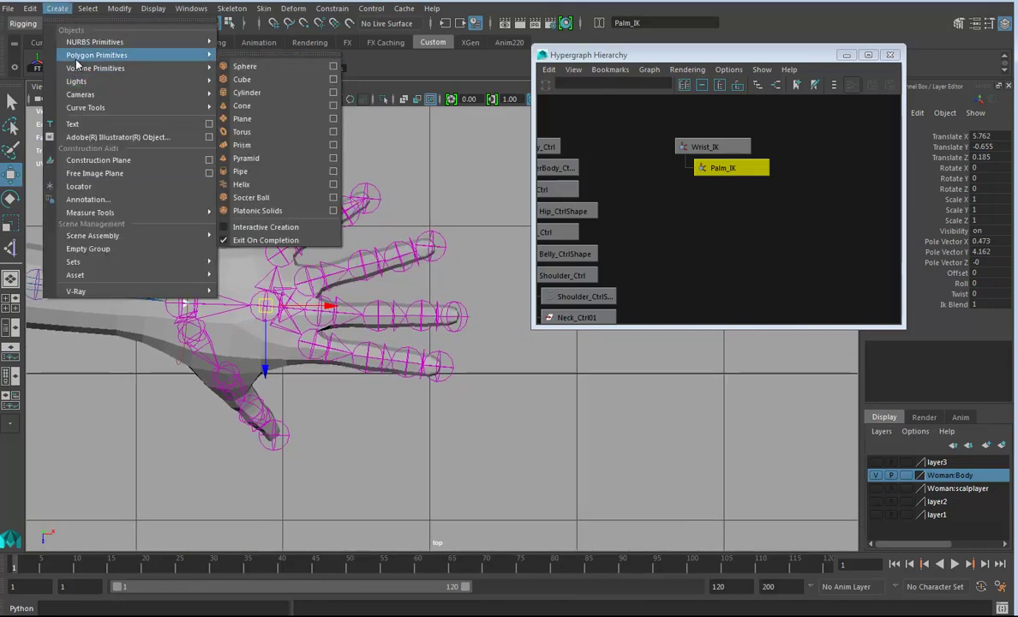
pyautogui.moveTo(83, 104)
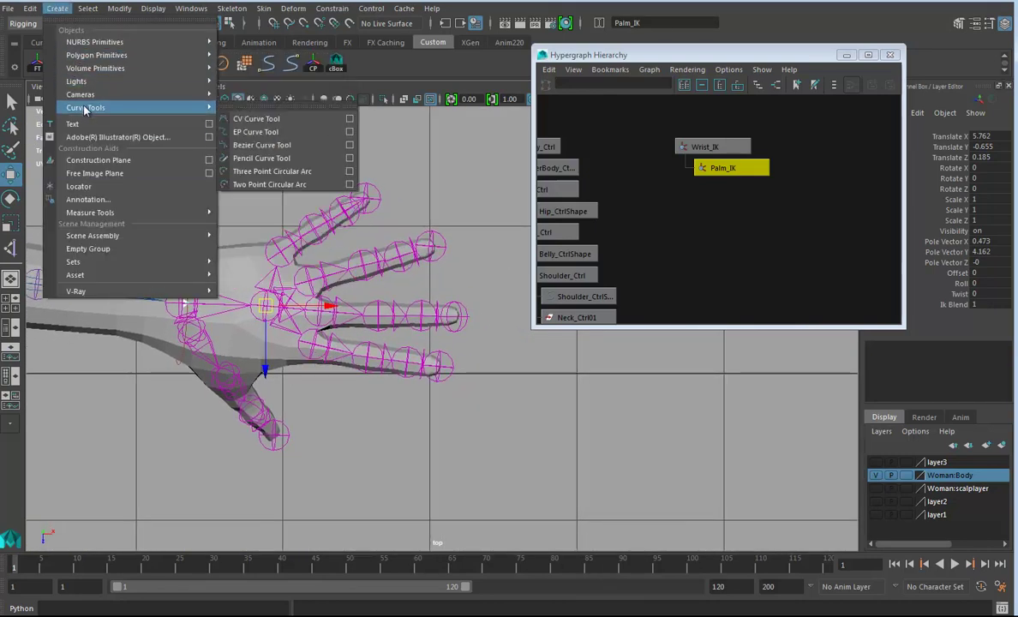
pyautogui.click(286, 122)
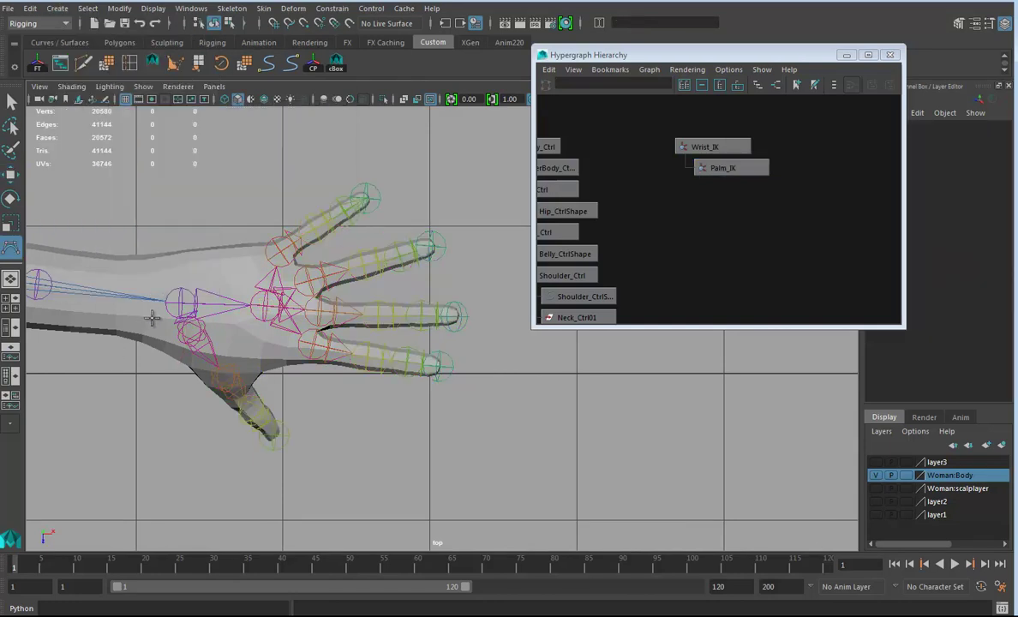
pyautogui.click(151, 347)
pyautogui.click(147, 359)
pyautogui.click(169, 400)
pyautogui.click(200, 441)
pyautogui.click(251, 492)
pyautogui.click(301, 492)
pyautogui.click(323, 442)
pyautogui.click(291, 394)
pyautogui.click(316, 389)
pyautogui.click(367, 399)
pyautogui.click(463, 403)
pyautogui.click(536, 399)
pyautogui.click(497, 346)
pyautogui.click(521, 326)
pyautogui.click(518, 294)
pyautogui.click(489, 271)
pyautogui.click(463, 275)
pyautogui.click(477, 242)
pyautogui.click(461, 212)
pyautogui.click(413, 211)
pyautogui.click(397, 164)
pyautogui.click(342, 164)
pyautogui.click(283, 208)
pyautogui.click(222, 221)
pyautogui.click(175, 217)
pyautogui.click(147, 250)
pyautogui.click(149, 299)
pyautogui.press('w')
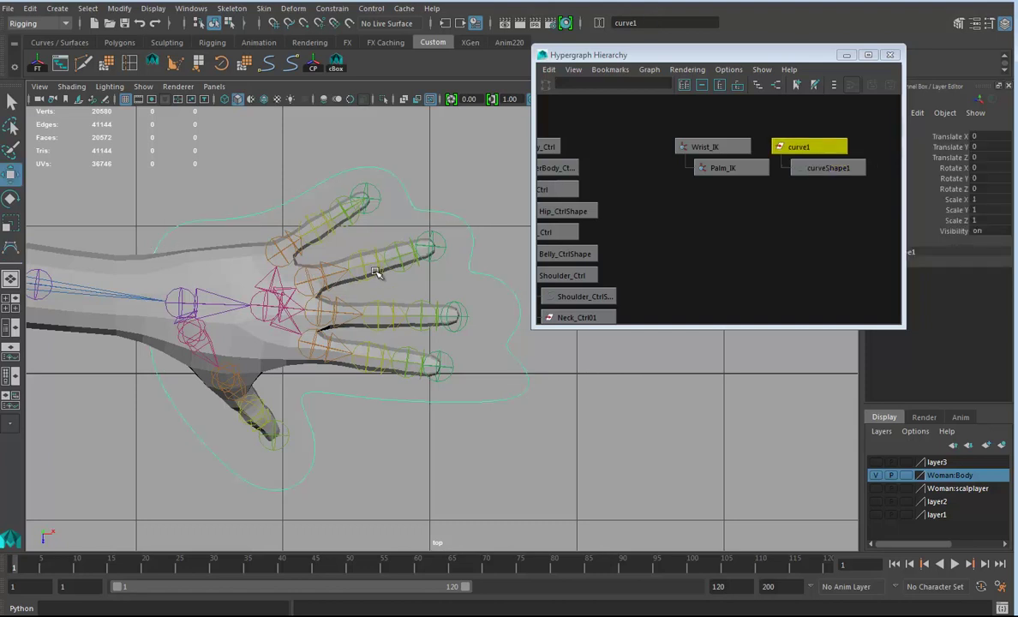
# Raise the hand outline curve to the height of the left hand, at a Translate Y of about 120.6.
pyautogui.press('space')
pyautogui.moveTo(377, 272); pyautogui.dragTo(374, 234)
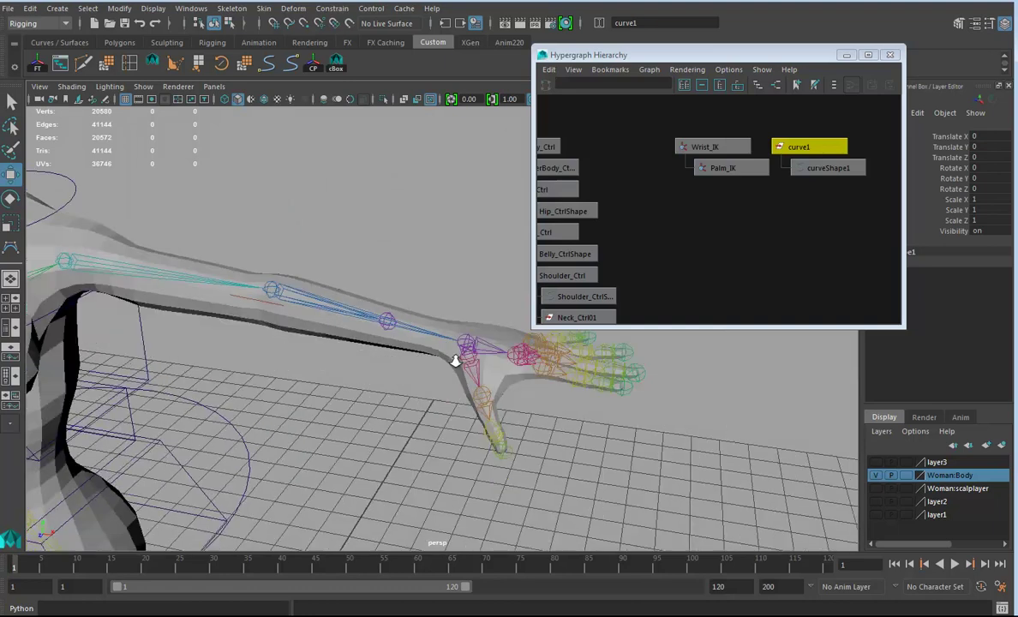
pyautogui.keyDown('alt'); pyautogui.moveTo(204, 320); pyautogui.dragTo(93, 304, button='right'); pyautogui.keyUp('alt')
pyautogui.keyDown('alt'); pyautogui.moveTo(93, 304); pyautogui.dragTo(271, 322); pyautogui.keyUp('alt')
pyautogui.moveTo(250, 472); pyautogui.dragTo(239, 192)
pyautogui.keyDown('alt'); pyautogui.moveTo(374, 275); pyautogui.dragTo(393, 299); pyautogui.keyUp('alt')
pyautogui.keyDown('alt'); pyautogui.moveTo(393, 300); pyautogui.dragTo(892, 416, button='right'); pyautogui.keyUp('alt')
pyautogui.keyDown('alt'); pyautogui.moveTo(175, 250); pyautogui.dragTo(272, 306, button='middle'); pyautogui.keyUp('alt')
pyautogui.keyDown('alt'); pyautogui.moveTo(273, 307); pyautogui.dragTo(127, 297, button='right'); pyautogui.keyUp('alt')
pyautogui.keyDown('alt'); pyautogui.moveTo(127, 297); pyautogui.dragTo(265, 269); pyautogui.keyUp('alt')
pyautogui.moveTo(253, 318); pyautogui.dragTo(250, 308, button='middle')
pyautogui.keyDown('alt'); pyautogui.moveTo(249, 303); pyautogui.dragTo(360, 347); pyautogui.keyUp('alt')
# Hide the Woman:Body layer and snap the hand curve's pivot to the left wrist joint.
pyautogui.click(878, 475)
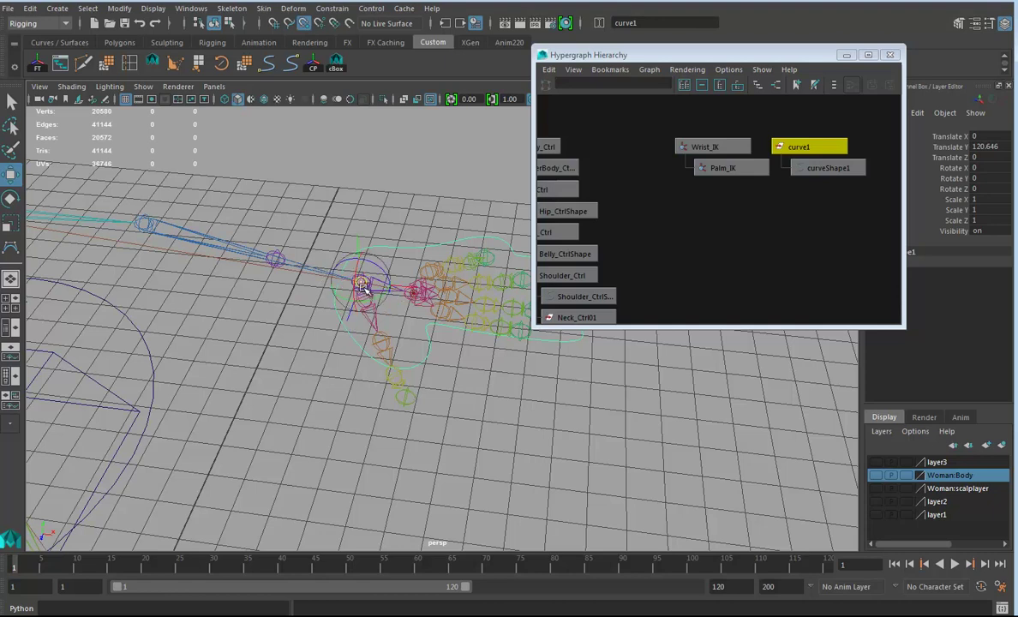
pyautogui.click(360, 283)
pyautogui.keyDown('alt'); pyautogui.moveTo(392, 322); pyautogui.dragTo(414, 186); pyautogui.keyUp('alt')
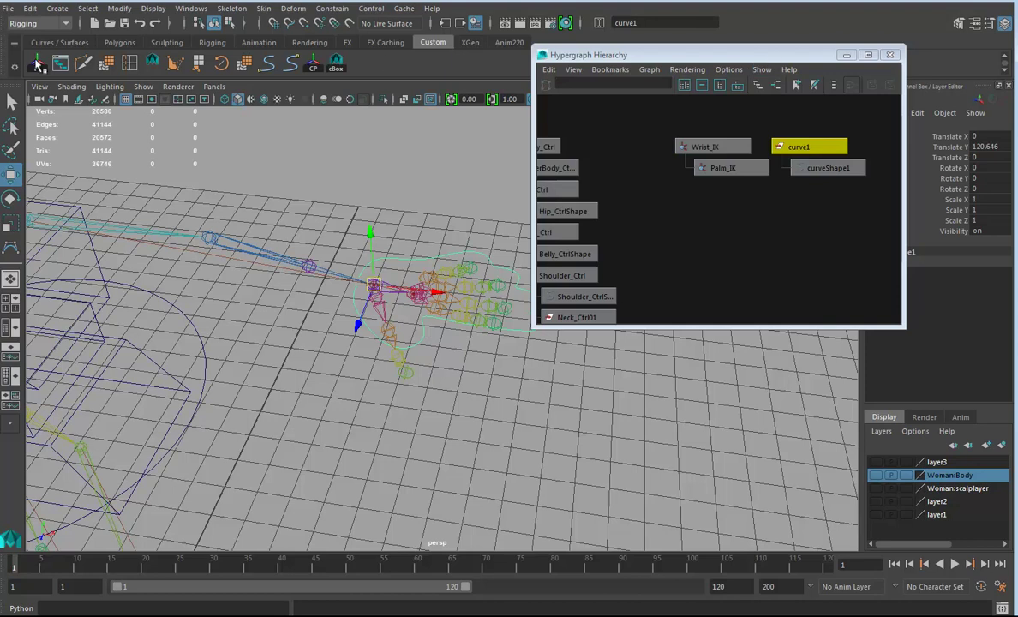
# Freeze the hand curve's transformations and rename it Hand_Ctrl.
pyautogui.click(59, 62)
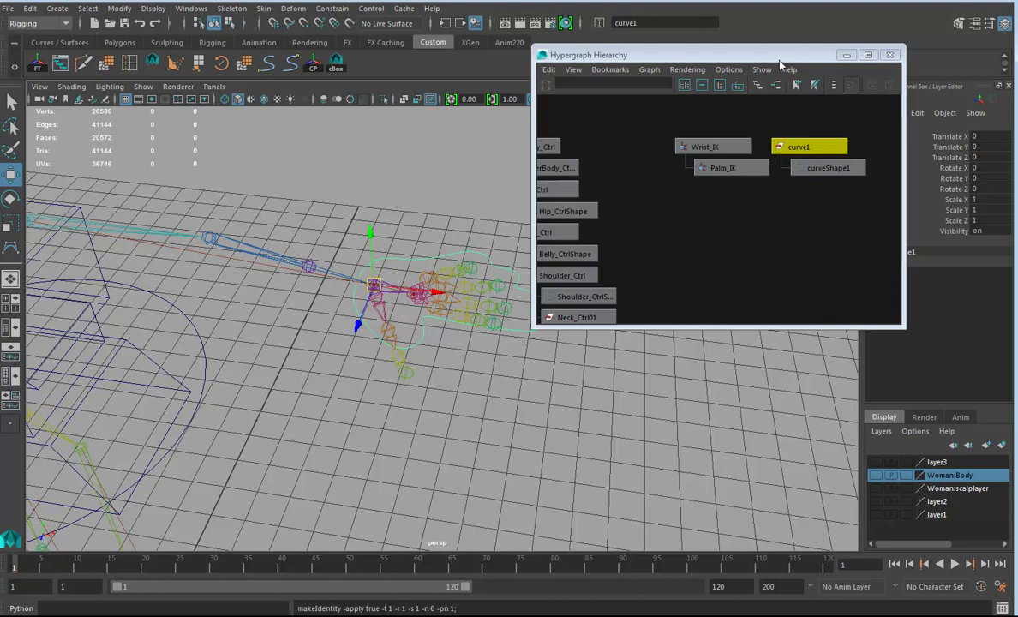
pyautogui.moveTo(779, 58); pyautogui.dragTo(692, 74)
pyautogui.doubleClick(909, 125)
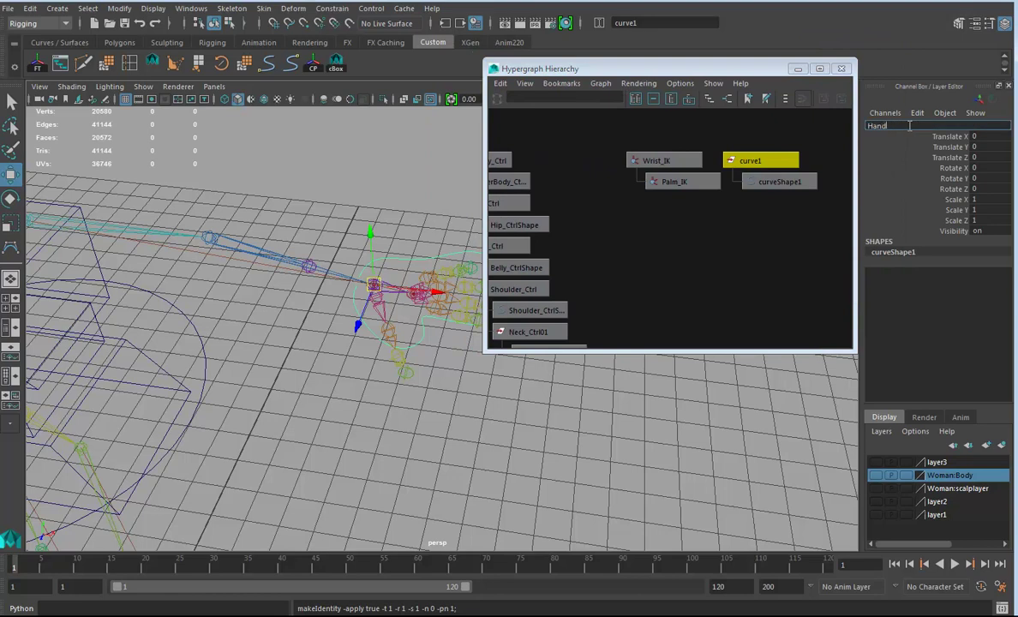
pyautogui.write('Hand_Ctrl')
pyautogui.press('Return')
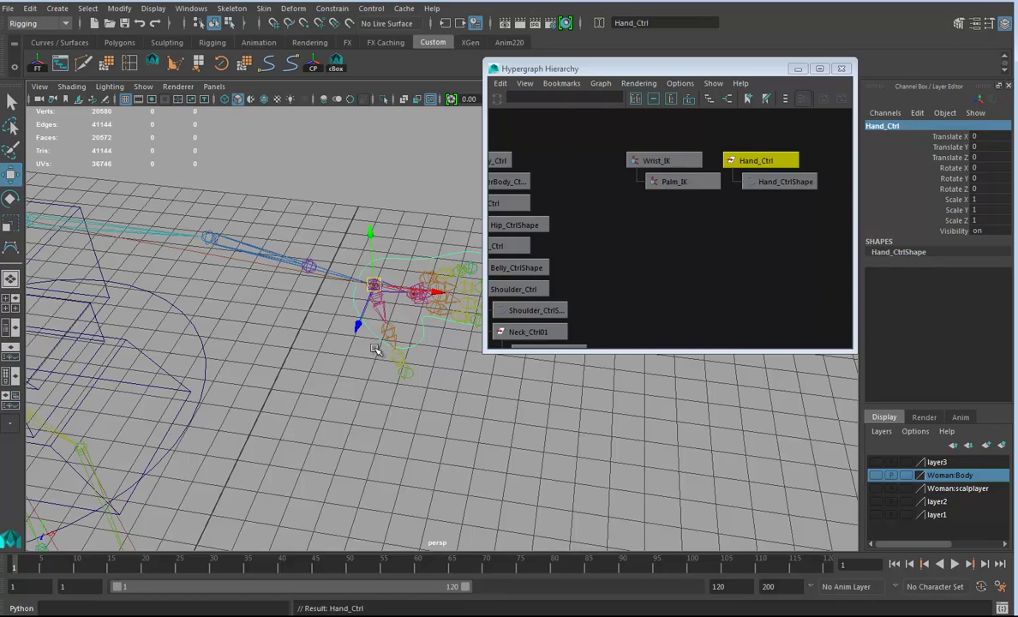
# Apply a parent constraint so that Hand_Ctrl drives Wrist_IK.
pyautogui.keyDown('alt'); pyautogui.moveTo(373, 404); pyautogui.dragTo(424, 443); pyautogui.keyUp('alt')
pyautogui.keyDown('alt'); pyautogui.moveTo(377, 400); pyautogui.dragTo(502, 441, button='right'); pyautogui.keyUp('alt')
pyautogui.keyDown('alt'); pyautogui.moveTo(283, 390); pyautogui.dragTo(360, 399, button='middle'); pyautogui.keyUp('alt')
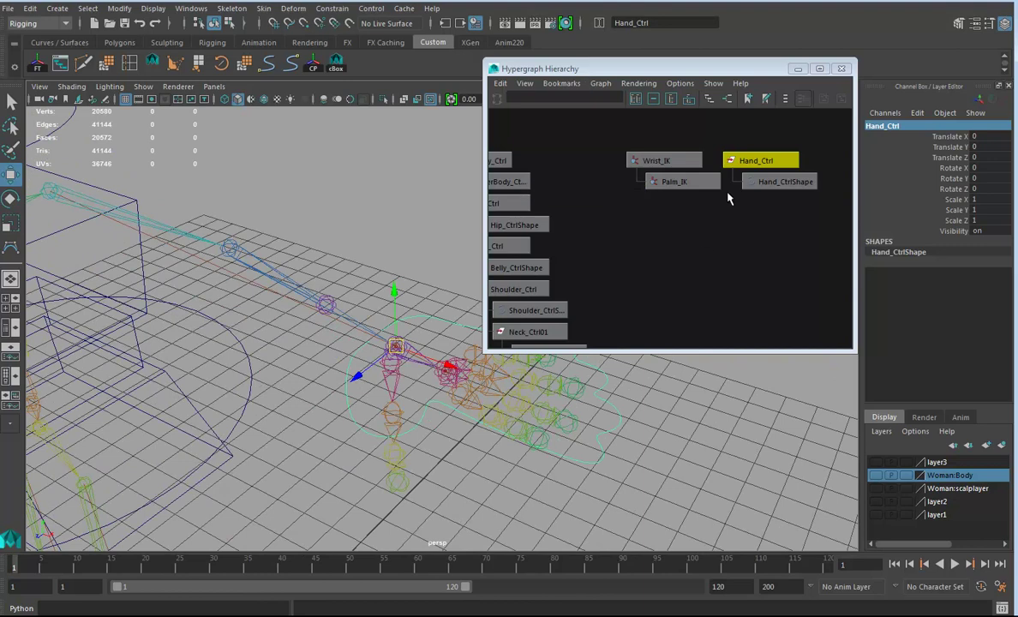
pyautogui.keyDown('shift'); pyautogui.click(691, 160); pyautogui.keyUp('shift')
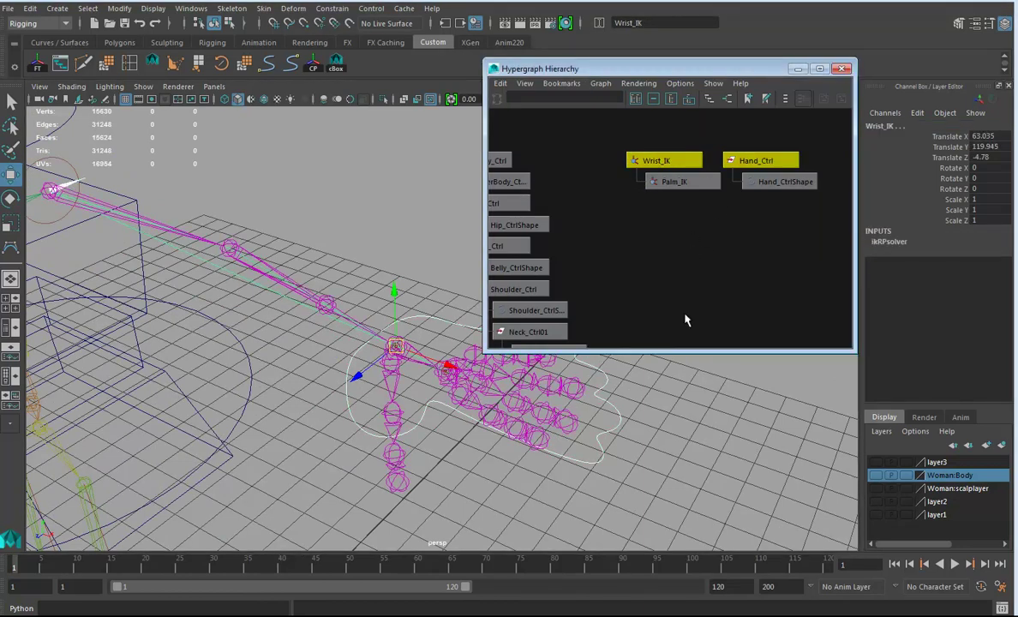
pyautogui.click(323, 9)
pyautogui.click(346, 42)
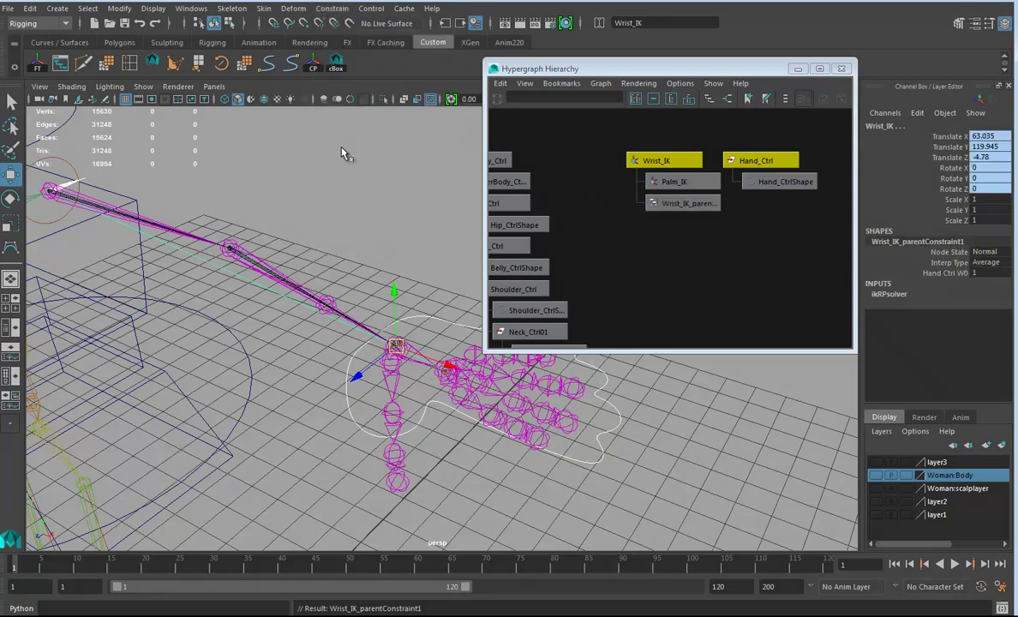
# Test how Hand_Ctrl drives the left arm by moving it, and undo the test changes.
pyautogui.click(437, 332)
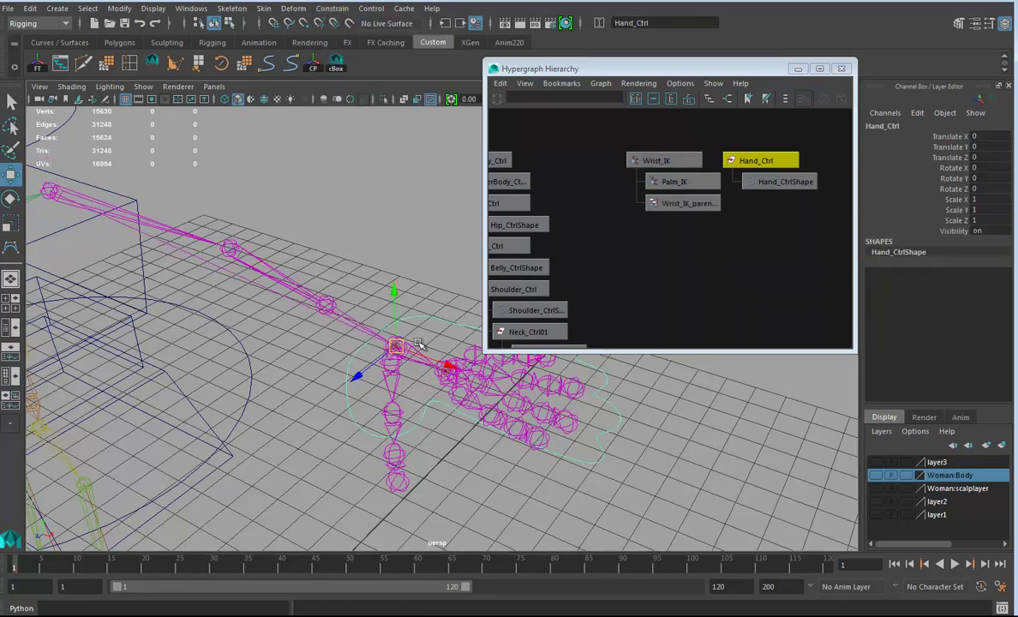
pyautogui.moveTo(396, 347); pyautogui.dragTo(323, 343)
pyautogui.press('e')
pyautogui.hotkey('ctrl', 'z')
pyautogui.hotkey('ctrl', 'z')
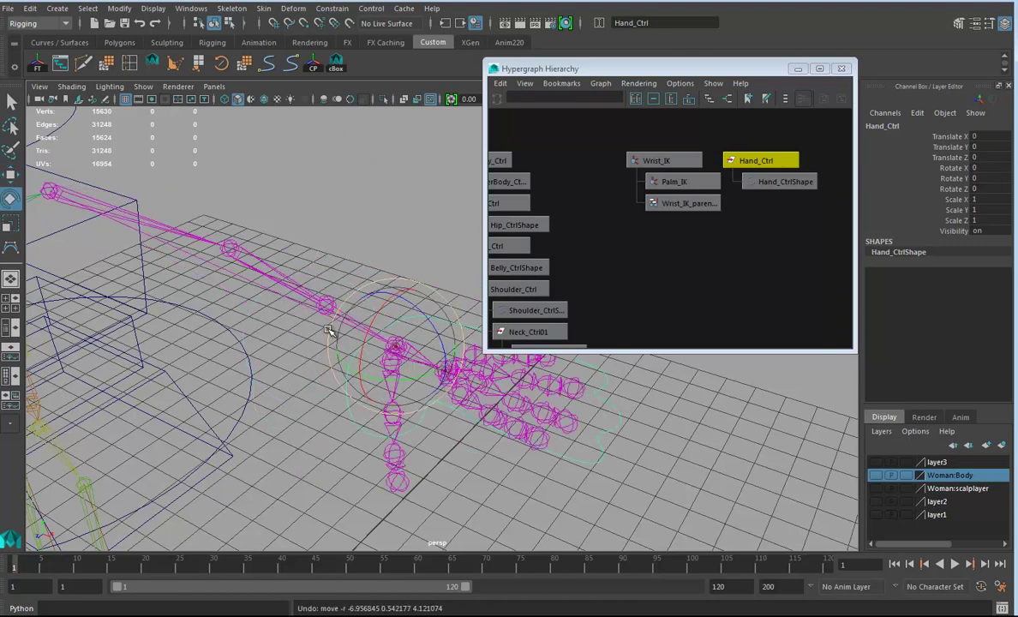
# Draw a closed, straight-edged letter E with the EP Curve tool in the side view, behind the character's upper body.
pyautogui.moveTo(364, 340)
pyautogui.keyDown('alt'); pyautogui.mouseDown()
pyautogui.moveTo(302, 379)
pyautogui.moveTo(383, 374)
pyautogui.moveTo(364, 347)
pyautogui.mouseUp(); pyautogui.keyUp('alt')
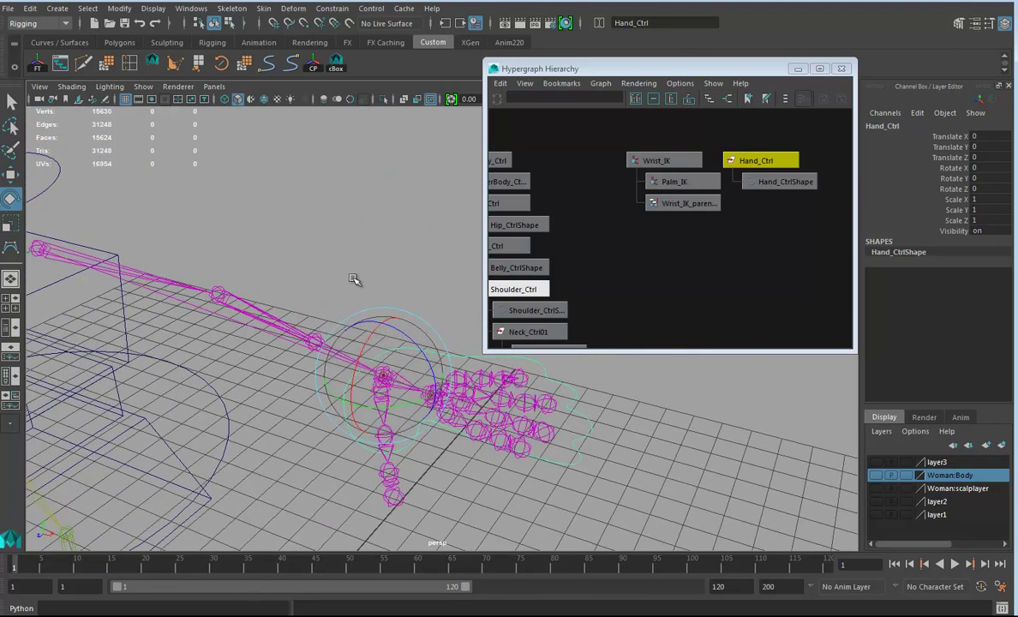
pyautogui.press('space')
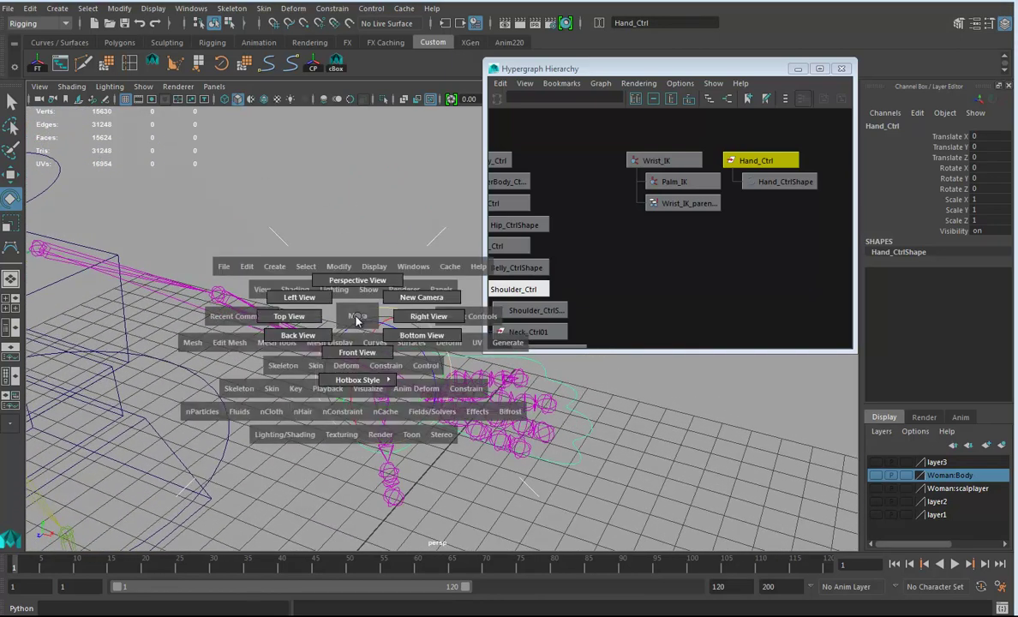
pyautogui.moveTo(357, 319); pyautogui.dragTo(414, 318)
pyautogui.keyDown('alt'); pyautogui.moveTo(446, 412); pyautogui.dragTo(278, 257, button='middle'); pyautogui.keyUp('alt')
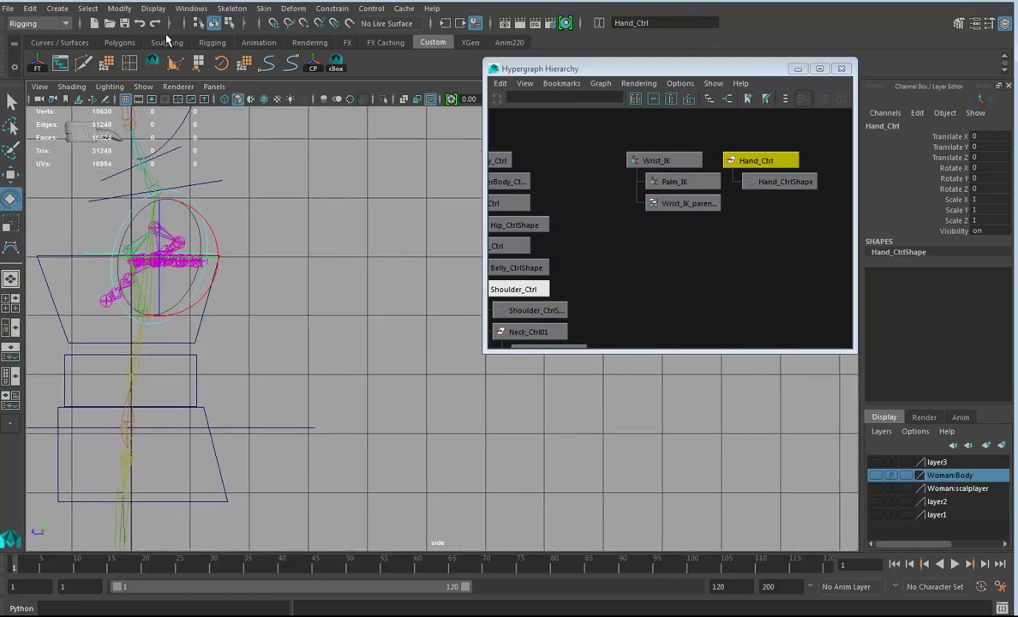
pyautogui.click(56, 9)
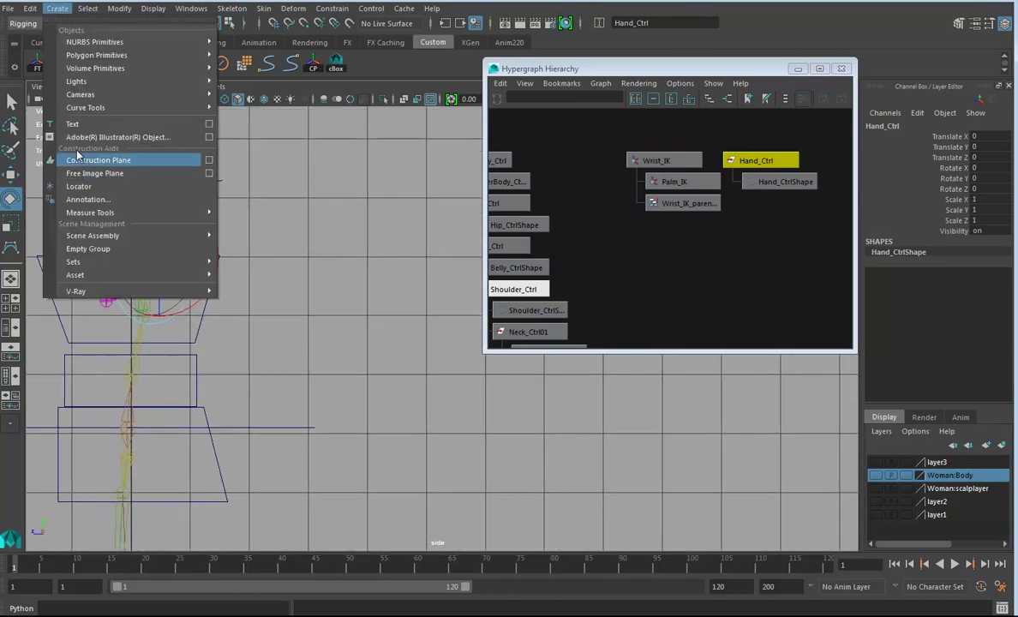
pyautogui.moveTo(77, 106)
pyautogui.click(254, 132)
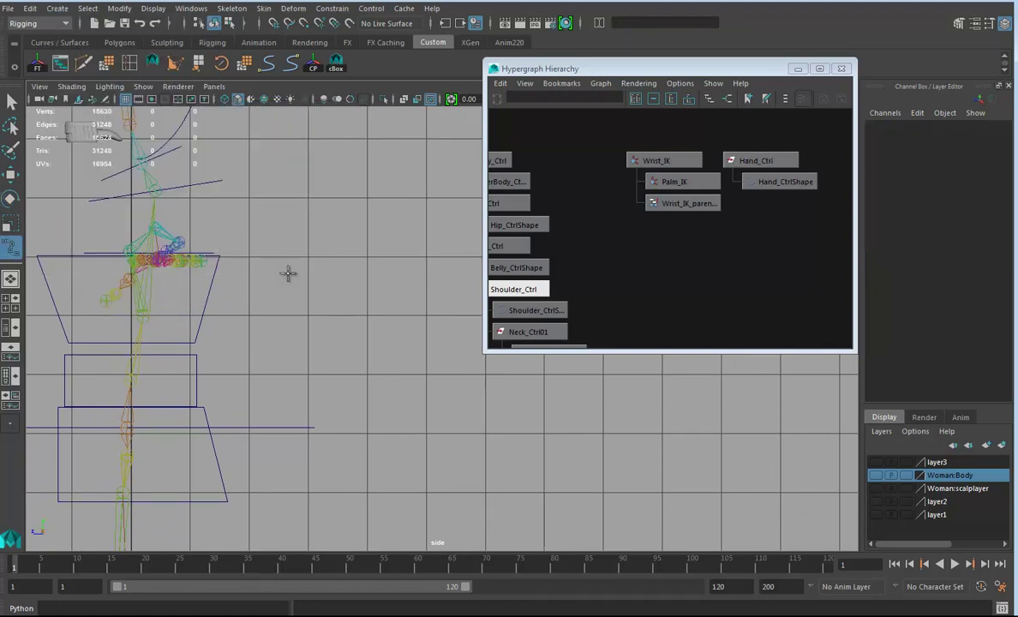
pyautogui.click(335, 199)
pyautogui.click(326, 272)
pyautogui.click(387, 273)
pyautogui.click(376, 257)
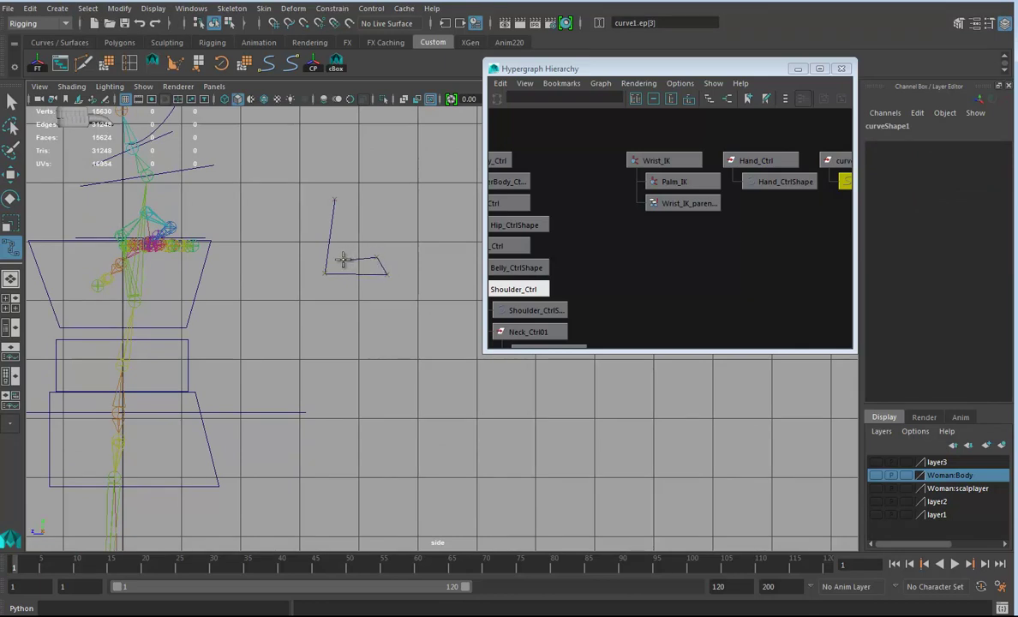
pyautogui.click(360, 232)
pyautogui.click(342, 235)
pyautogui.click(345, 213)
pyautogui.click(376, 217)
pyautogui.click(386, 215)
pyautogui.click(342, 200)
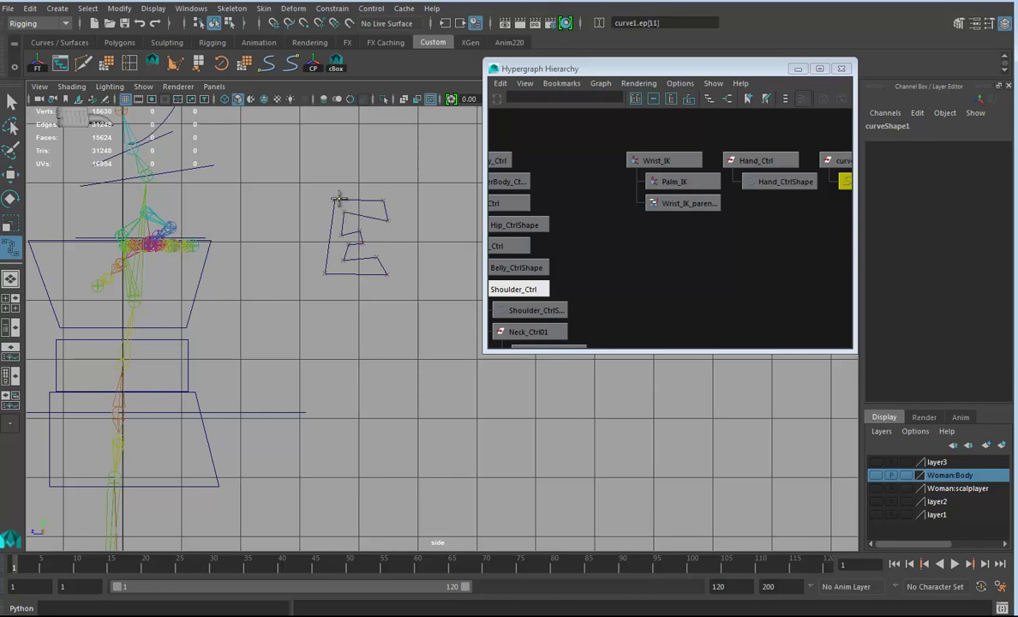
pyautogui.press('v')
pyautogui.click(337, 203)
pyautogui.press('Return')
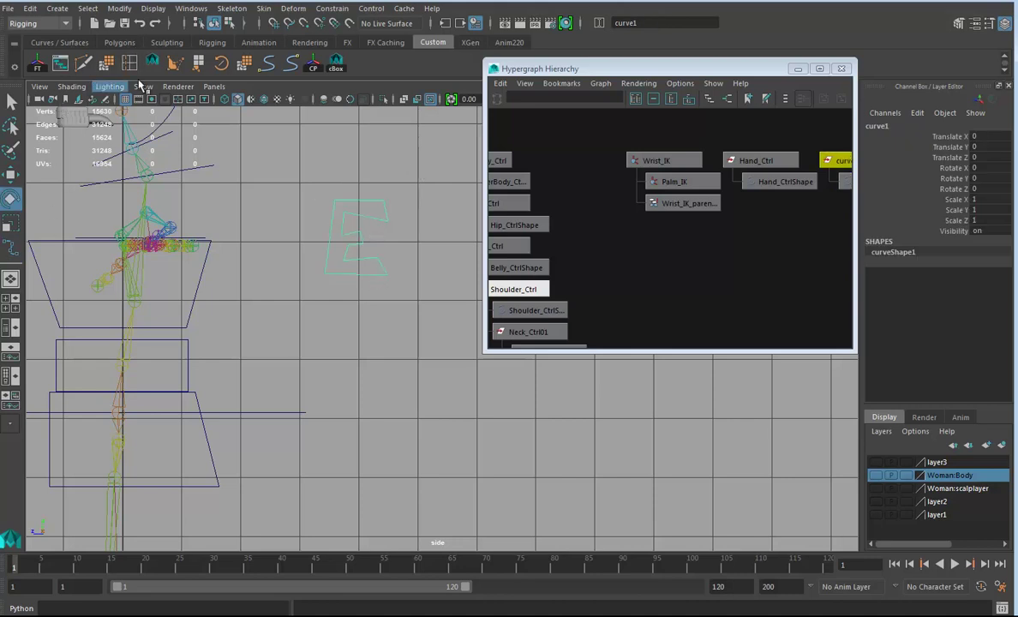
# Move the center pivot (CP) shortcut beside the FT shortcut and center the E curve's pivot.
pyautogui.click(120, 9)
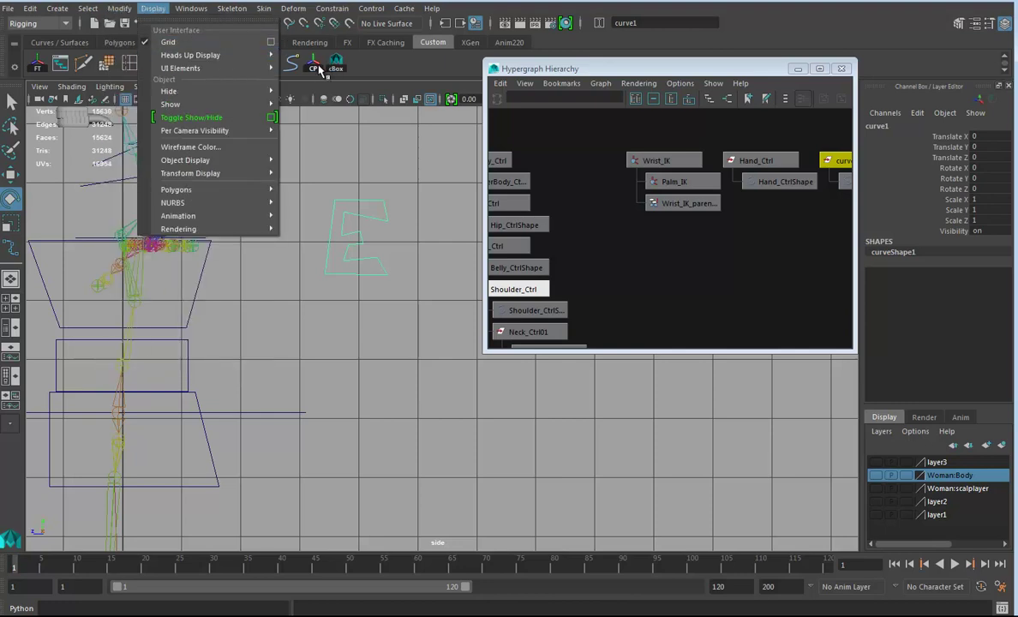
pyautogui.moveTo(294, 66); pyautogui.dragTo(54, 68, button='middle')
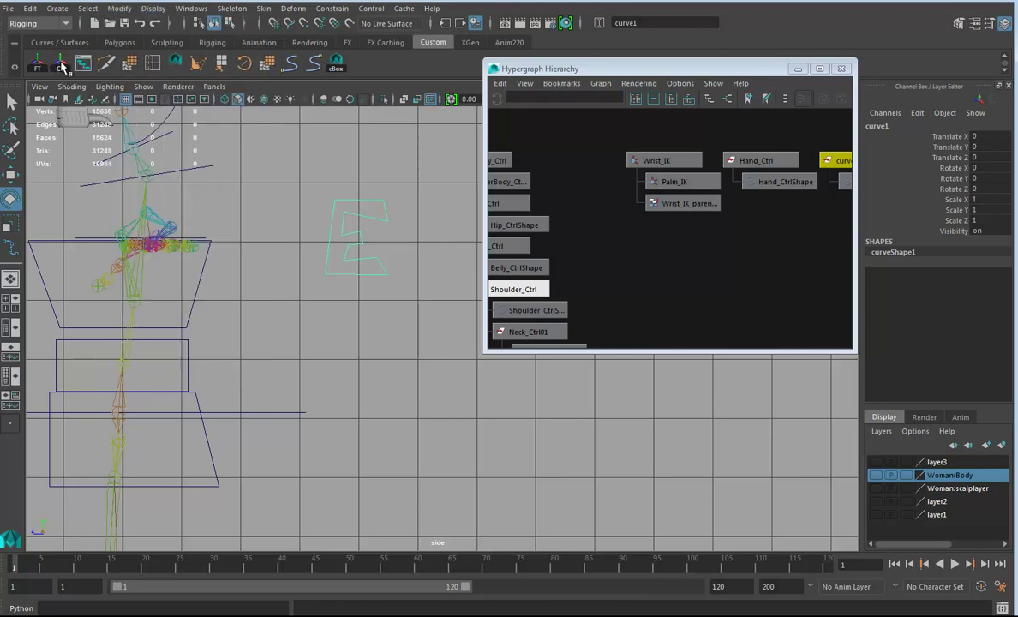
pyautogui.click(58, 65)
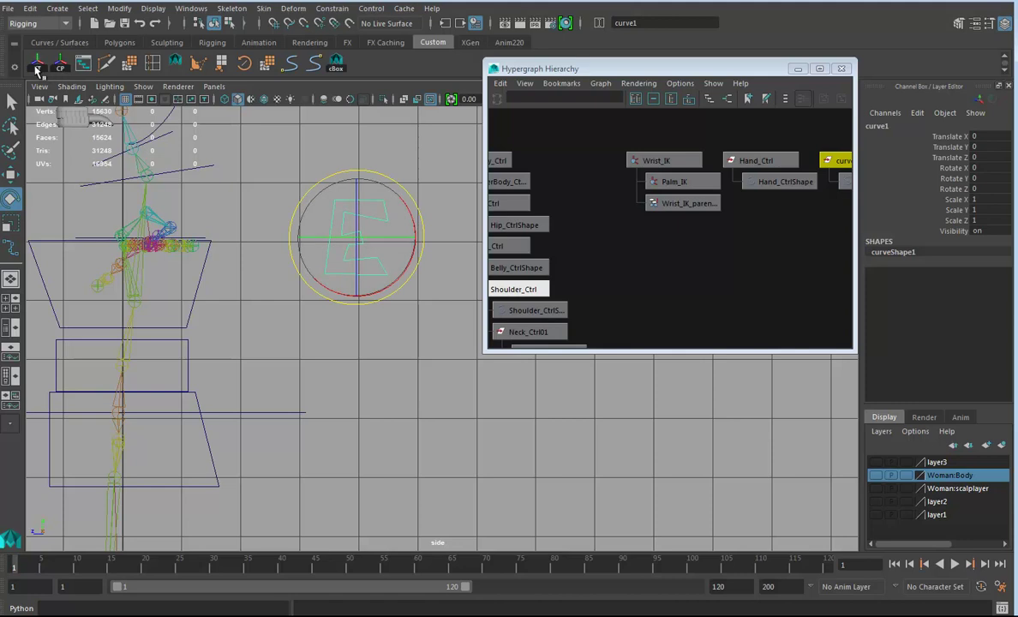
# Move the E curve behind the left elbow, to a translation of about X 37.6, Y 1.7 and Z -1.
pyautogui.press('space')
pyautogui.moveTo(389, 300); pyautogui.dragTo(379, 266)
pyautogui.keyDown('alt'); pyautogui.moveTo(333, 329); pyautogui.dragTo(257, 298); pyautogui.keyUp('alt')
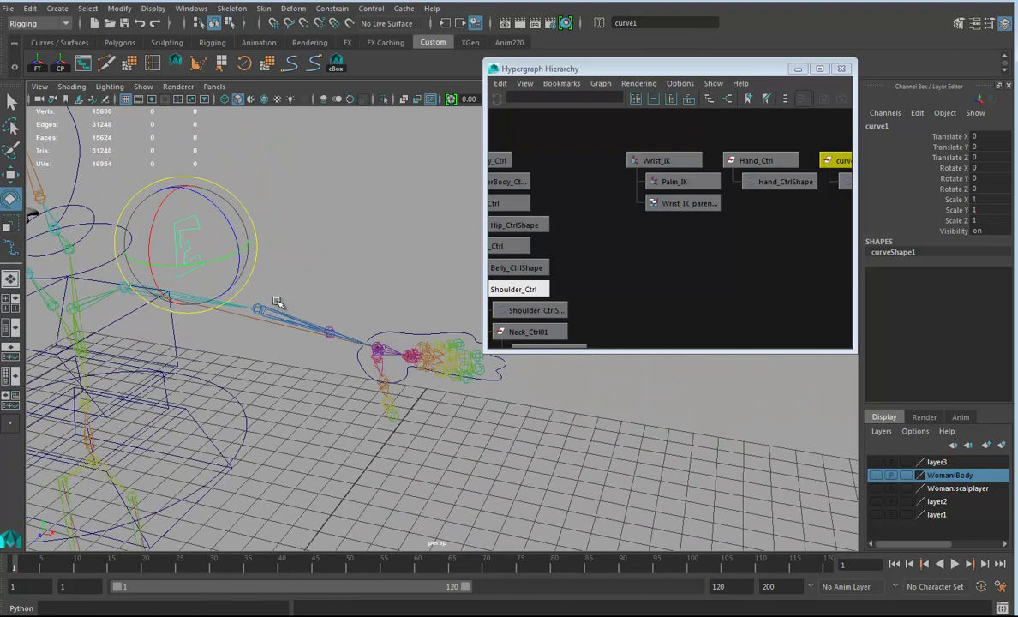
pyautogui.press('w')
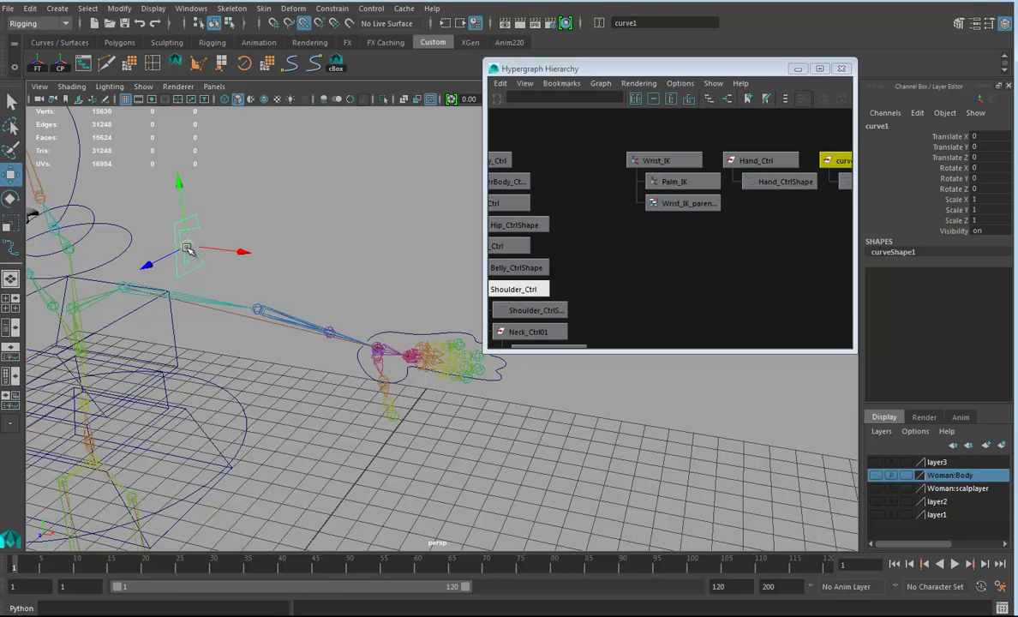
pyautogui.moveTo(185, 245); pyautogui.dragTo(289, 255)
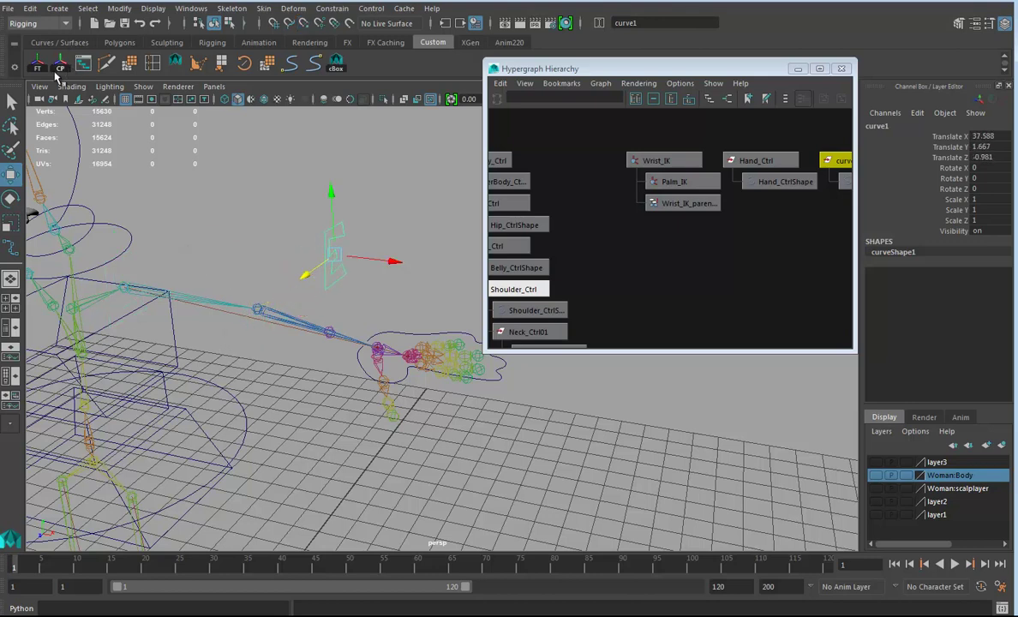
# Freeze the E curve's transformations and rename it Elbow_Ctrl.
pyautogui.click(37, 67)
pyautogui.click(891, 126)
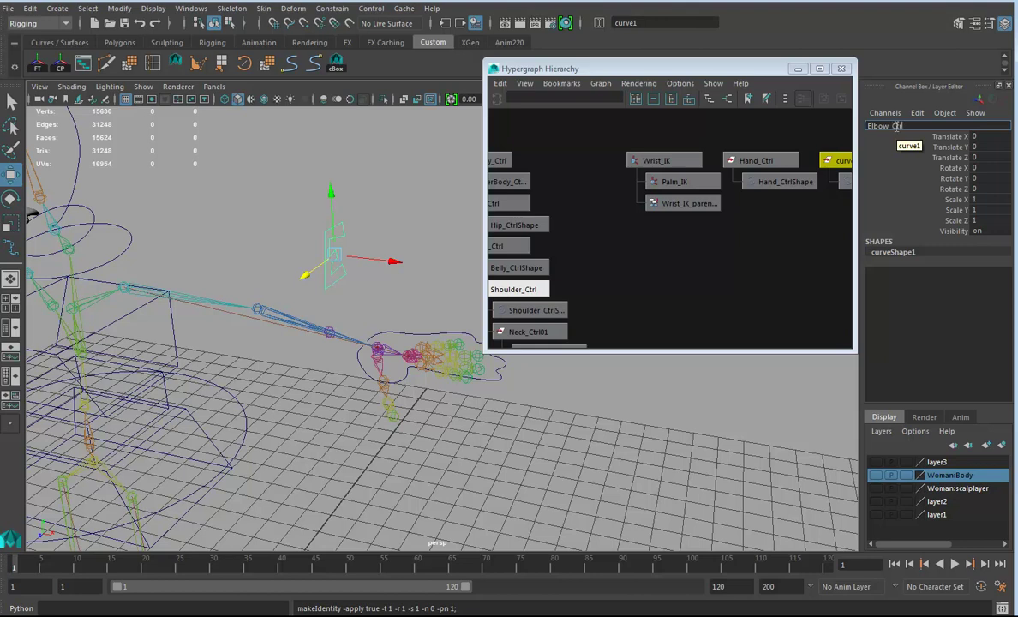
pyautogui.press('Return')
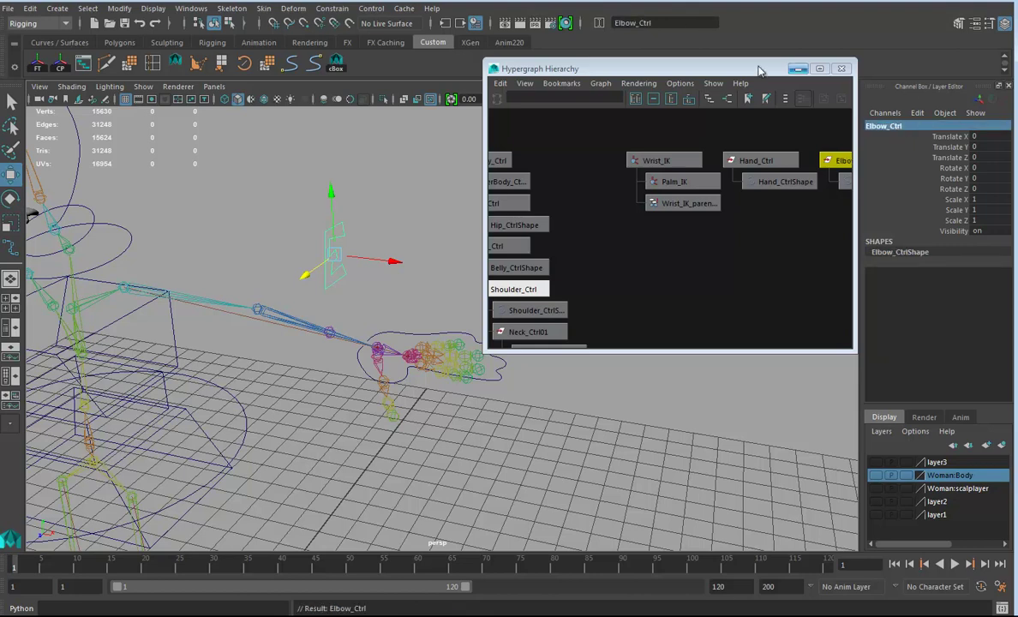
pyautogui.keyDown('alt'); pyautogui.moveTo(334, 307); pyautogui.dragTo(390, 328); pyautogui.keyUp('alt')
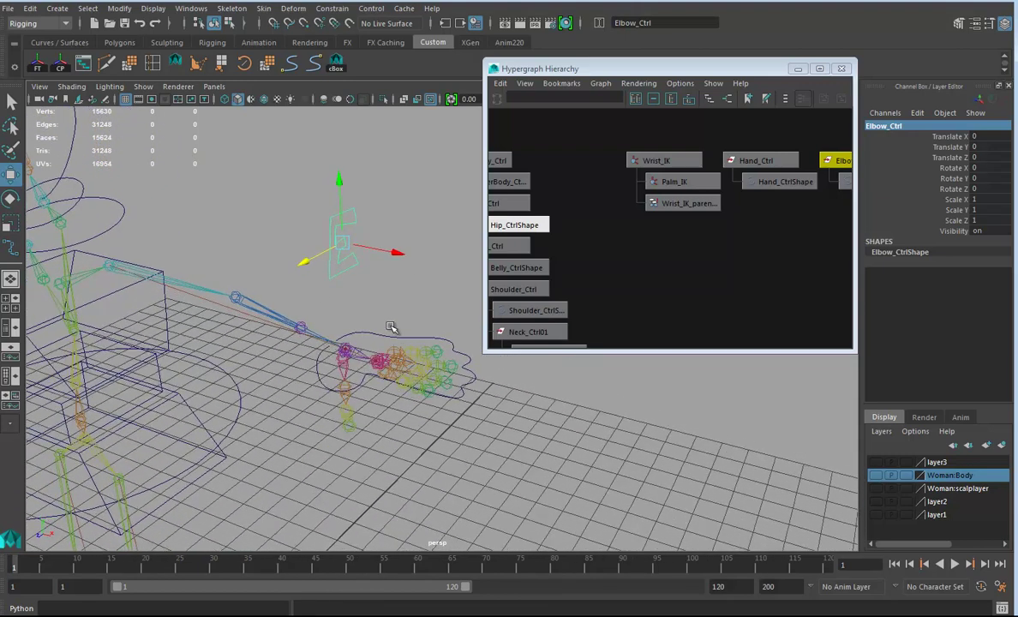
# Add Wrist_IK to the selected Elbow_Ctrl and apply a Pole Vector constraint between them.
pyautogui.click(347, 352)
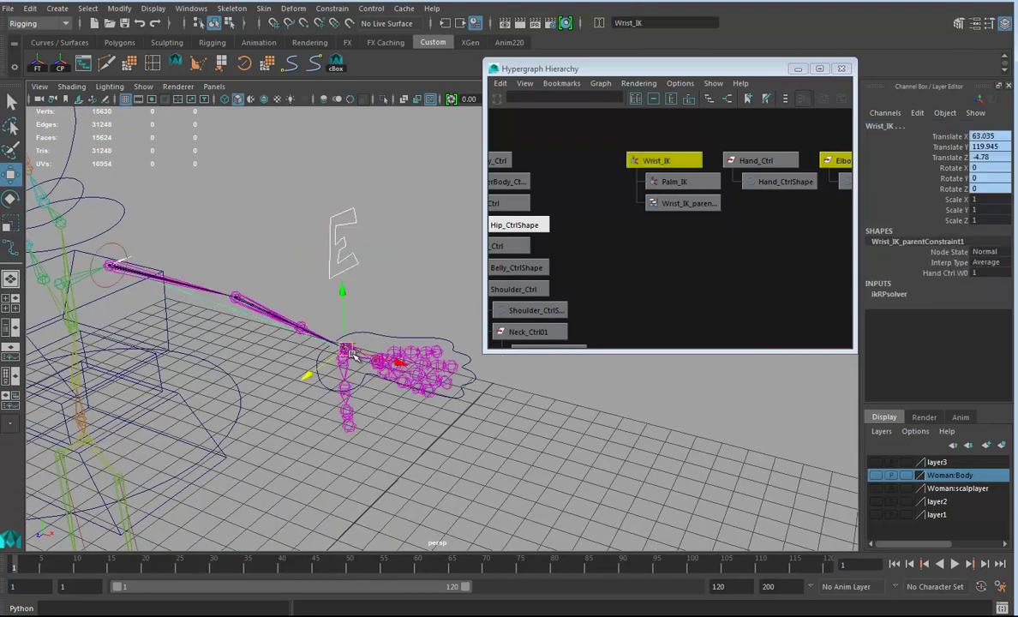
pyautogui.click(331, 8)
pyautogui.click(330, 106)
pyautogui.keyDown('alt'); pyautogui.moveTo(335, 233); pyautogui.dragTo(302, 283); pyautogui.keyUp('alt')
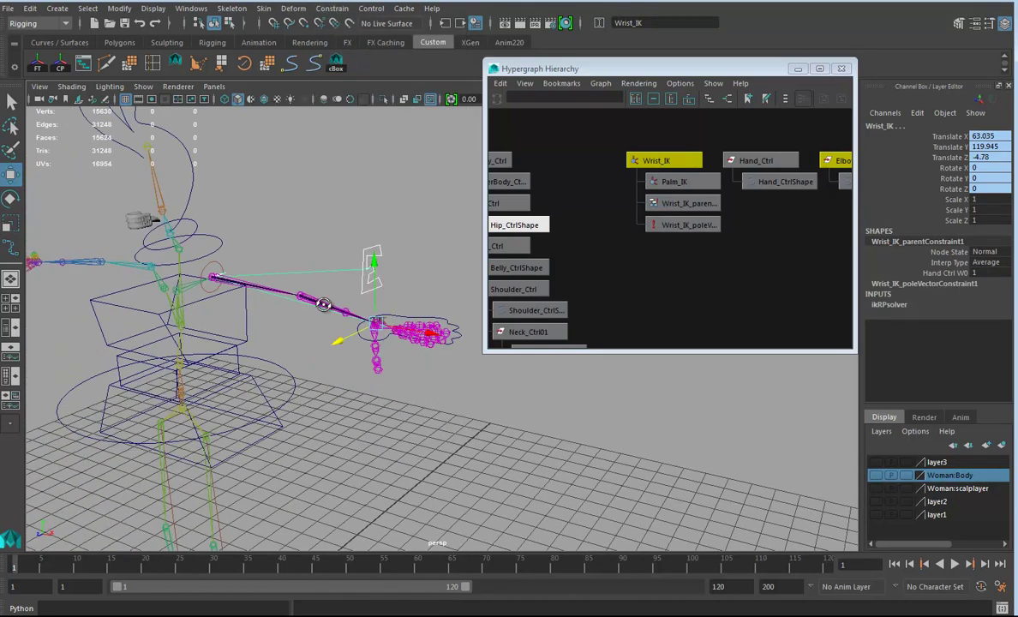
# Try out the Elbow_Ctrl curve on the left arm and undo the test.
pyautogui.click(356, 257)
pyautogui.hotkey('ctrl', 'z')
pyautogui.keyDown('alt'); pyautogui.moveTo(374, 413); pyautogui.dragTo(355, 369); pyautogui.keyUp('alt')
pyautogui.keyDown('alt'); pyautogui.moveTo(354, 368); pyautogui.dragTo(523, 425, button='right'); pyautogui.keyUp('alt')
pyautogui.keyDown('alt'); pyautogui.moveTo(420, 360); pyautogui.dragTo(374, 343); pyautogui.keyUp('alt')
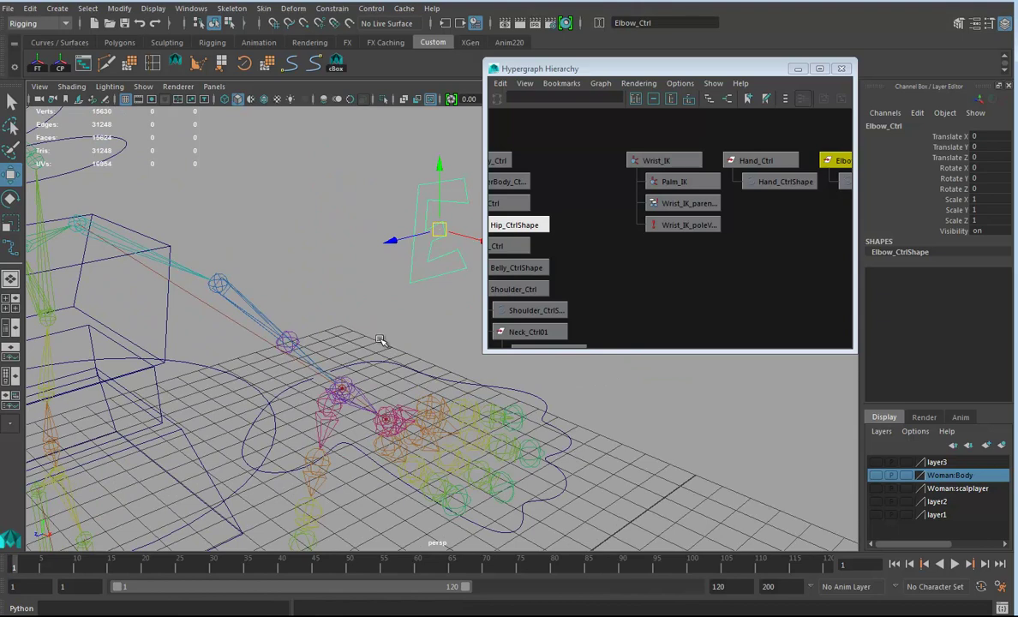
# Try rotating the L_Ulna joint about 11 degrees on X and undo the rotation.
pyautogui.click(291, 340)
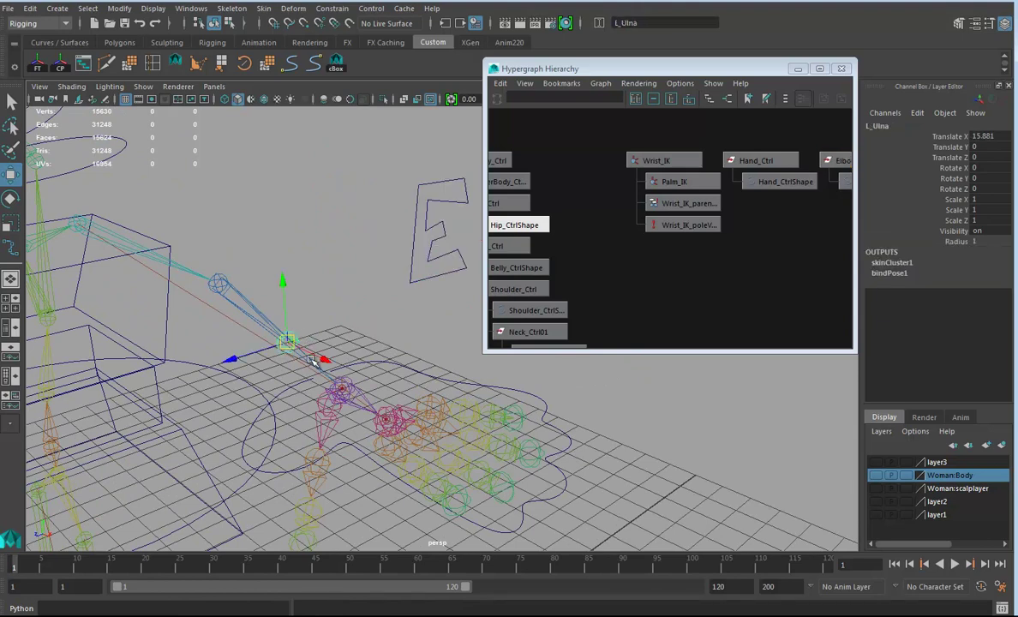
pyautogui.press('e')
pyautogui.moveTo(262, 307); pyautogui.dragTo(278, 330)
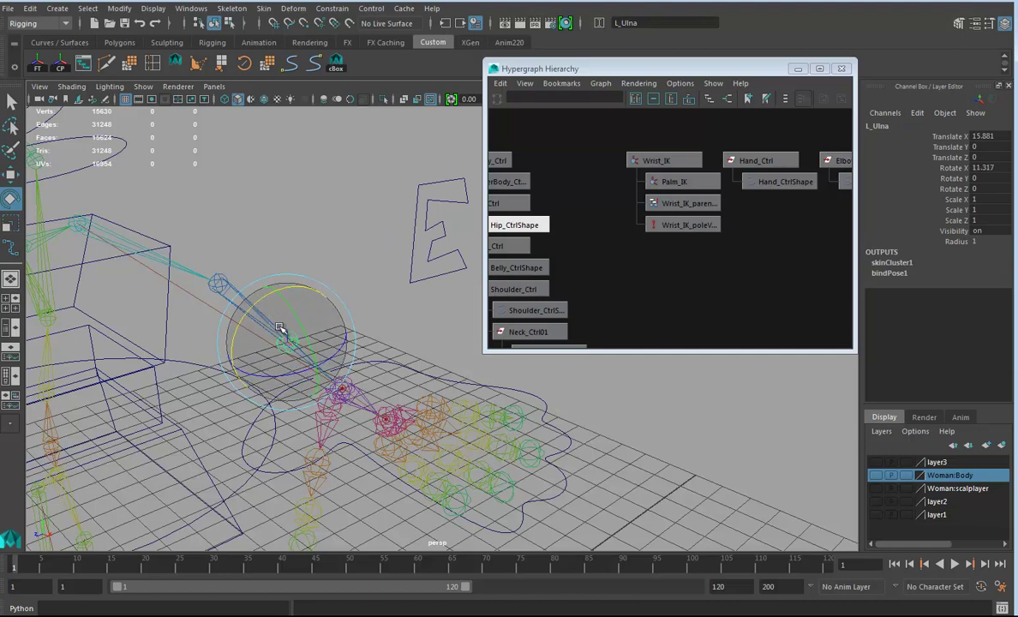
pyautogui.hotkey('ctrl', 'z')
# Examine the L_Elbow joint, try rotating the L_Wrist joint about X and undo the rotation.
pyautogui.moveTo(206, 258); pyautogui.dragTo(236, 315)
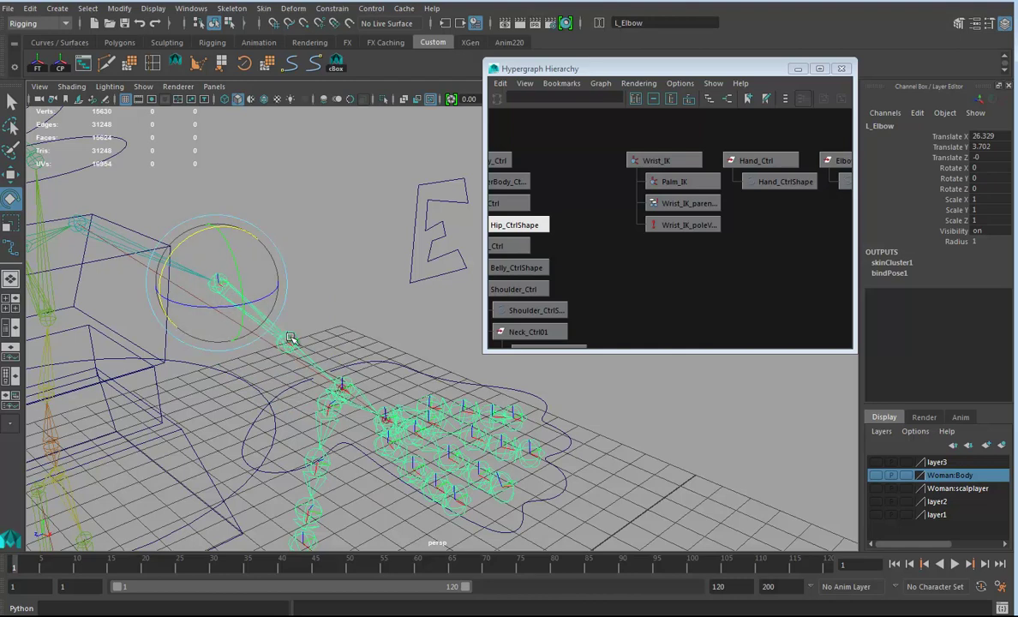
pyautogui.keyDown('alt'); pyautogui.moveTo(326, 375); pyautogui.dragTo(397, 414); pyautogui.keyUp('alt')
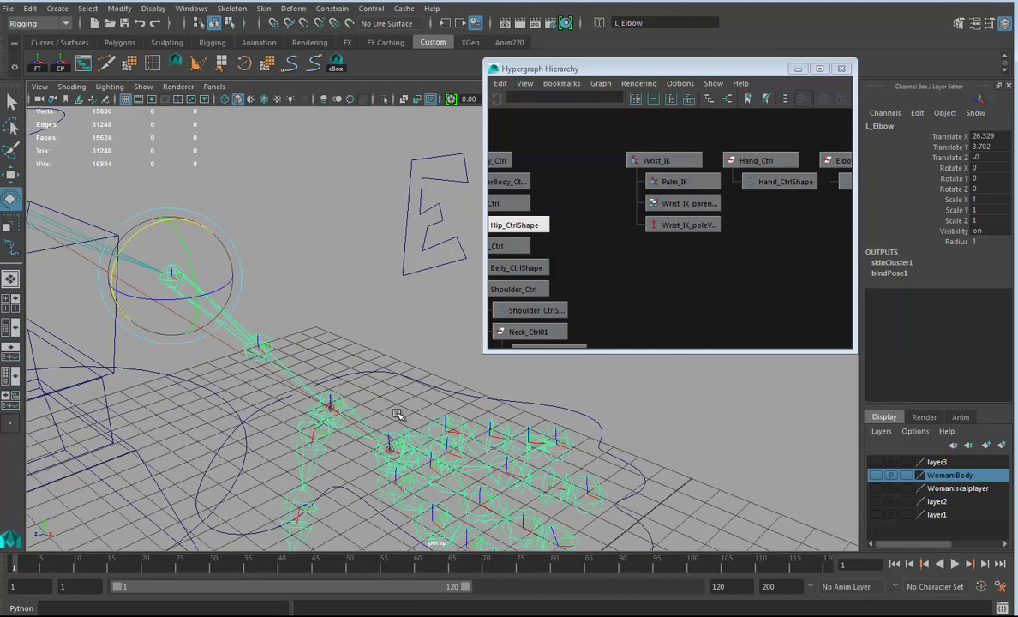
pyautogui.click(332, 405)
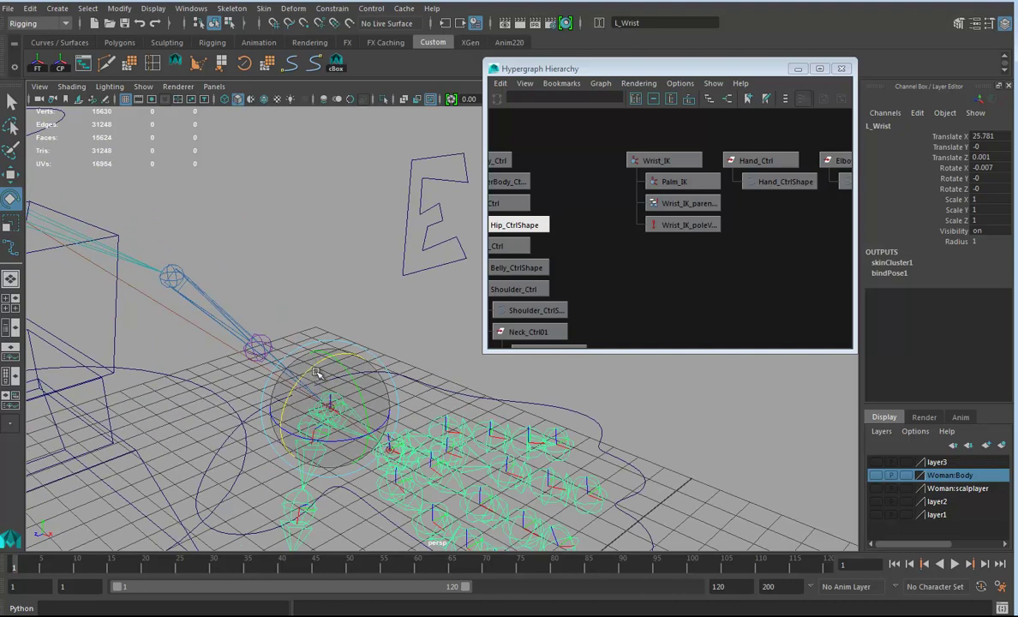
pyautogui.click(387, 417)
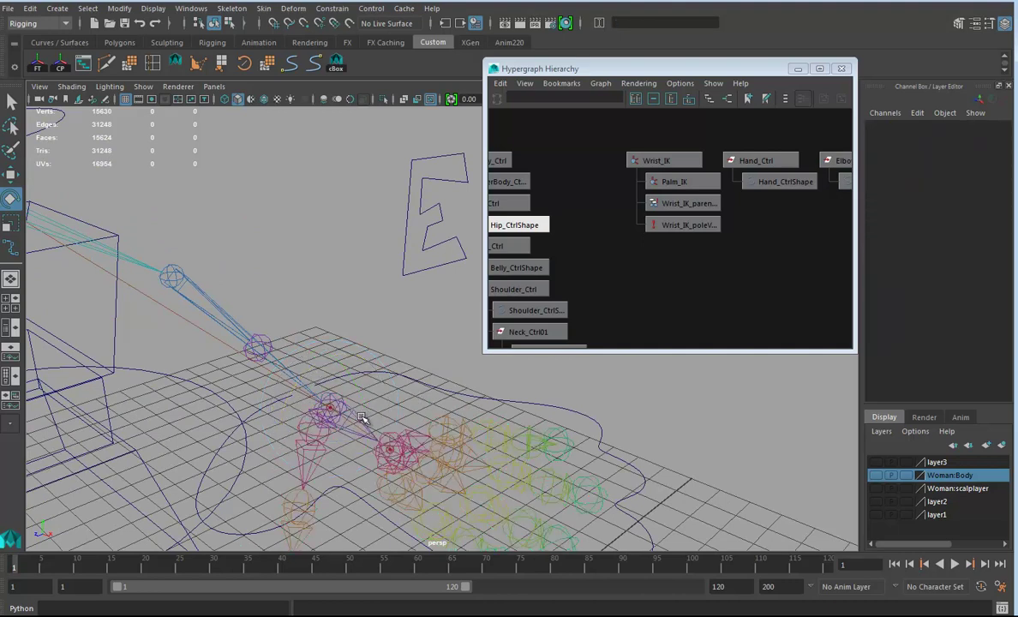
pyautogui.click(332, 405)
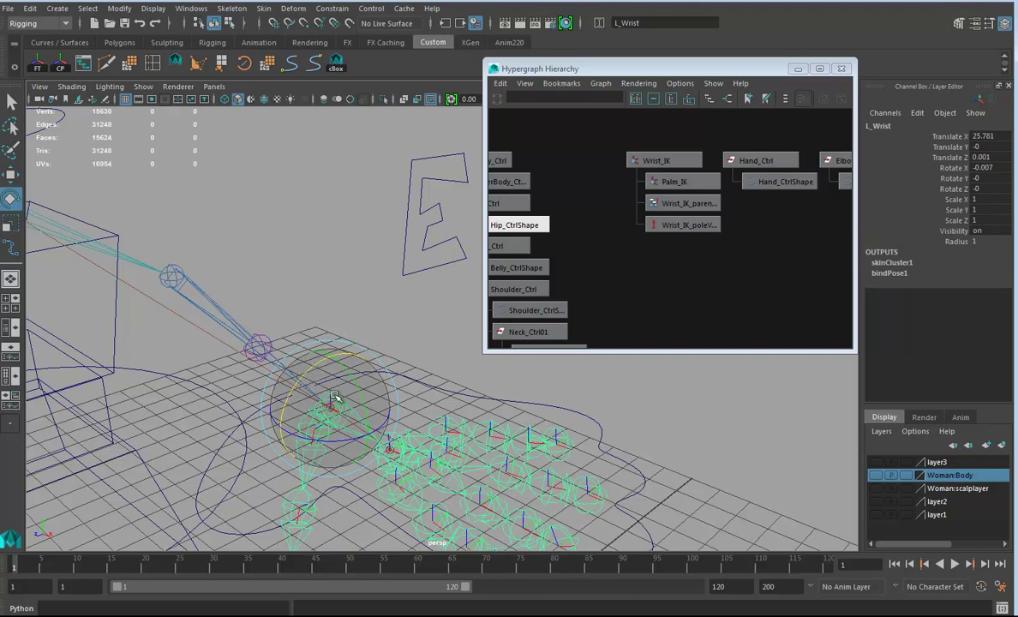
pyautogui.hotkey('ctrl', 'z')
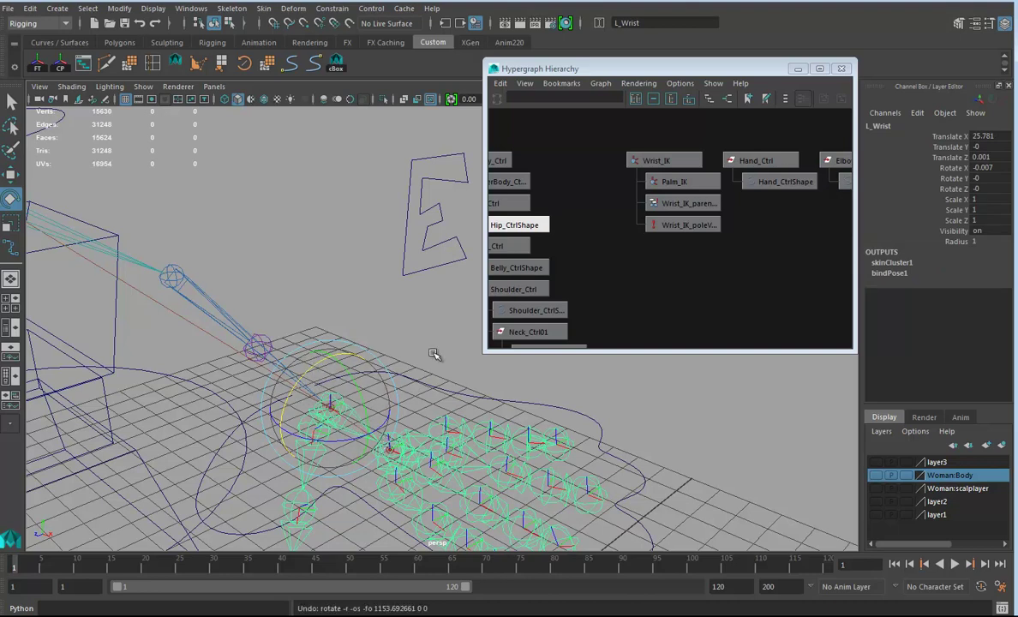
# Try rotating Hand_Ctrl about 38 degrees on X, undo the rotation and clear the selection.
pyautogui.click(401, 368)
pyautogui.moveTo(313, 364); pyautogui.dragTo(334, 414)
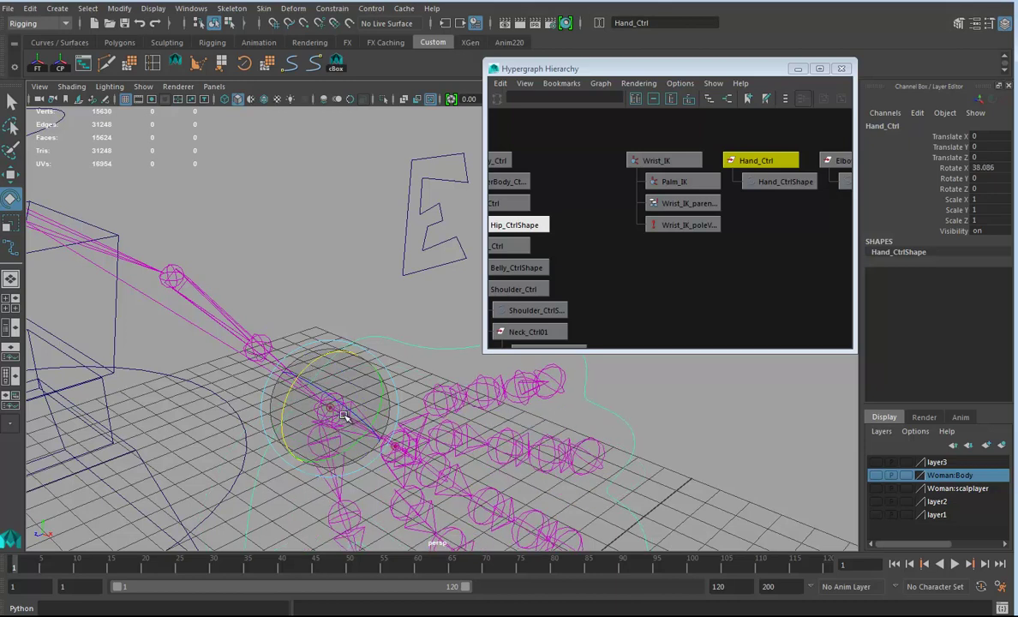
pyautogui.hotkey('ctrl', 'z')
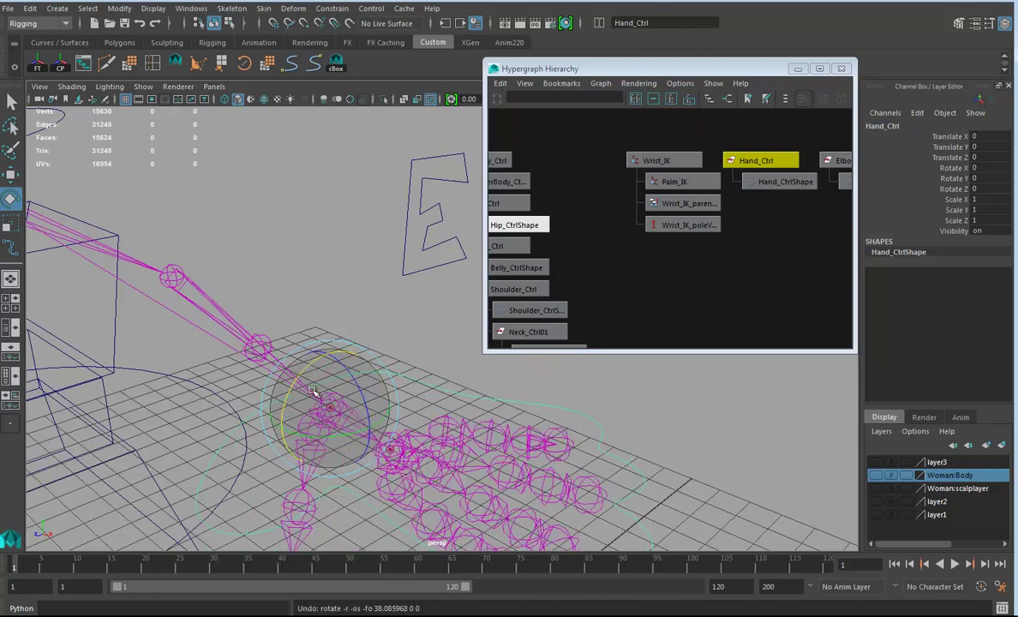
pyautogui.keyDown('alt'); pyautogui.moveTo(274, 351); pyautogui.dragTo(400, 408); pyautogui.keyUp('alt')
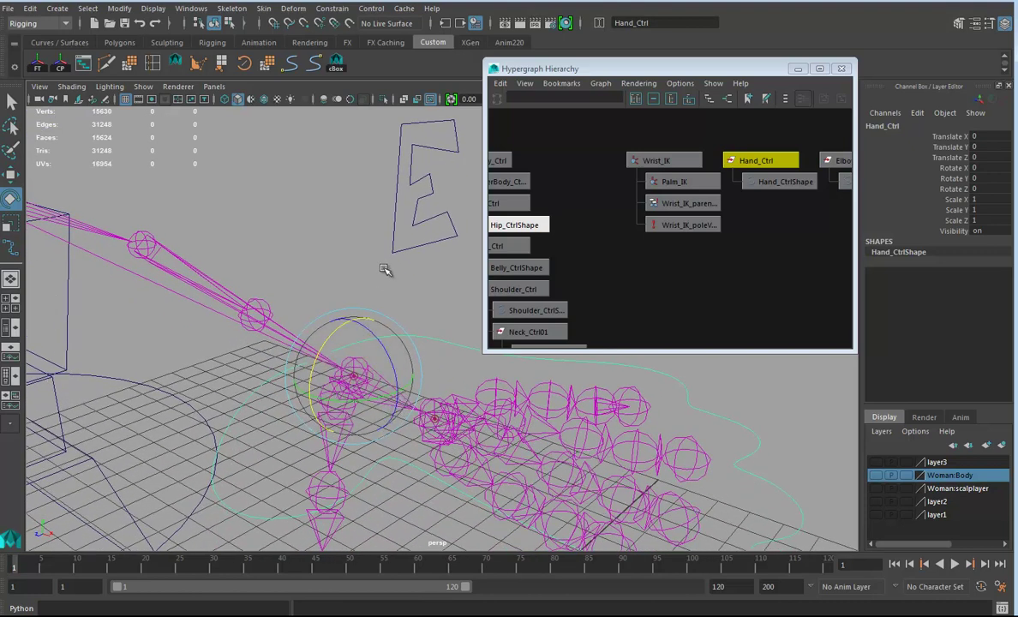
pyautogui.click(358, 252)
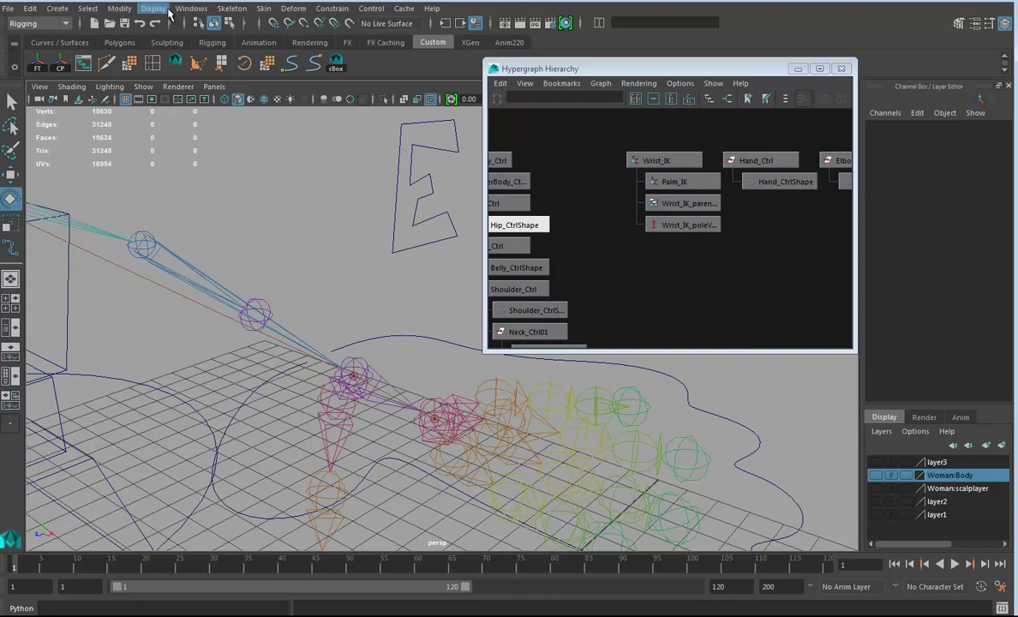
# Open the Connection Editor with L_Wrist loaded as the output node and L_Ulna as the input node.
pyautogui.click(193, 10)
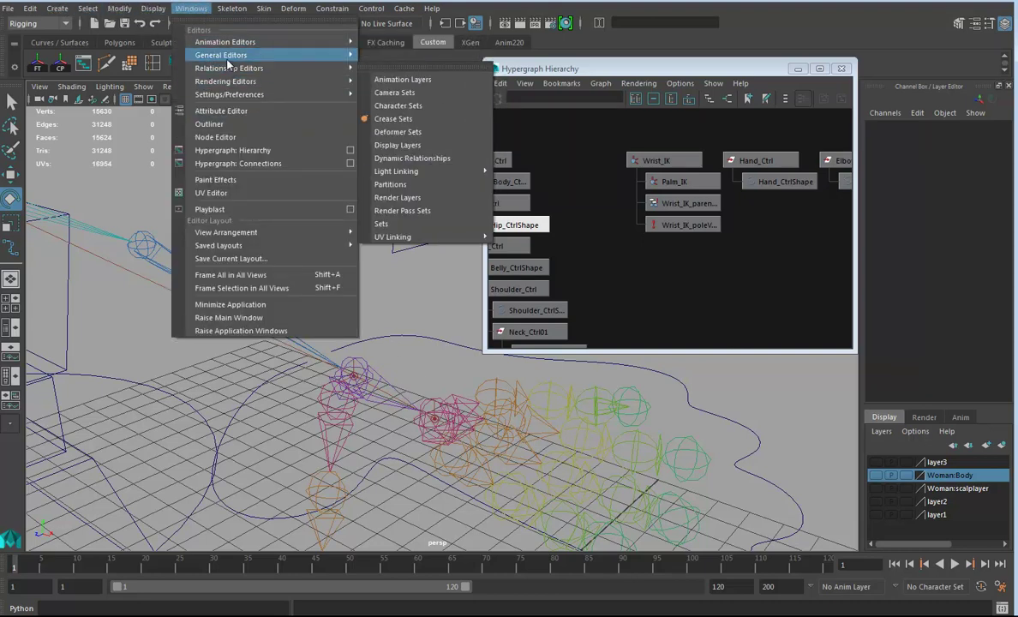
pyautogui.moveTo(228, 58)
pyautogui.click(403, 110)
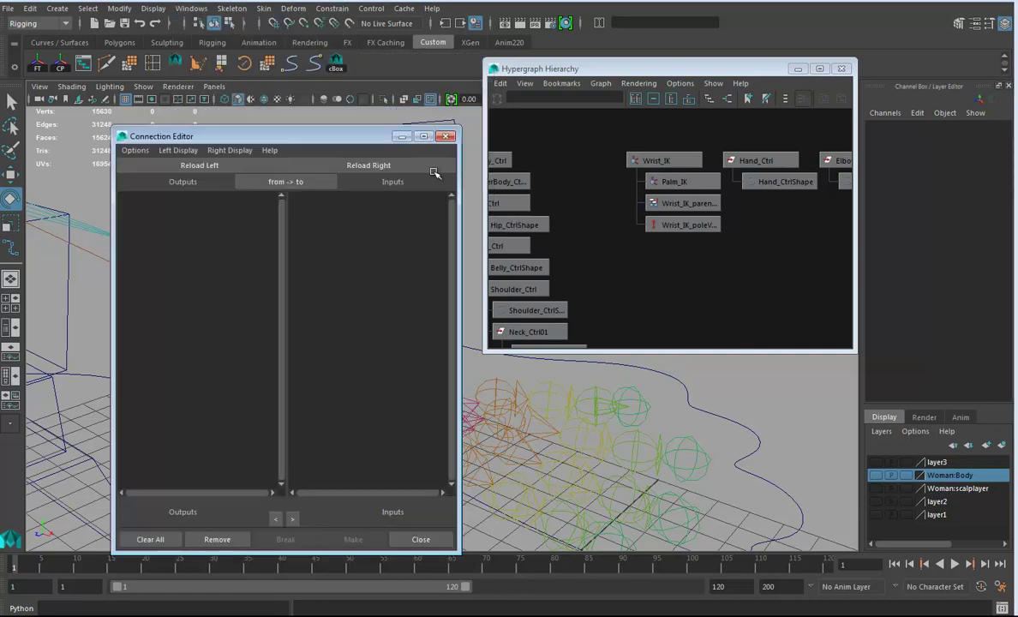
pyautogui.moveTo(330, 143); pyautogui.dragTo(755, 80)
pyautogui.click(363, 366)
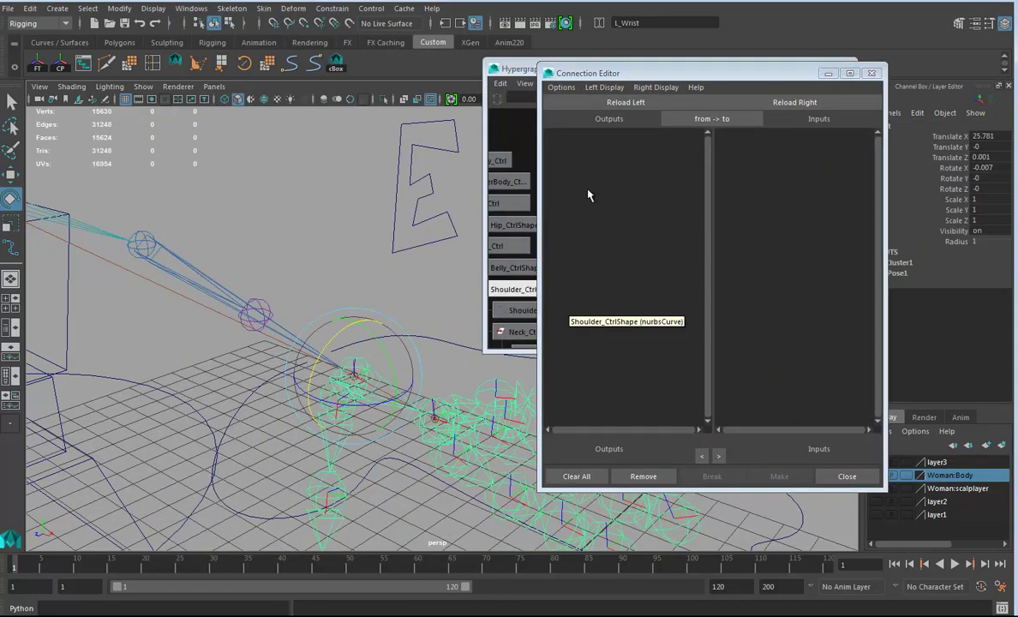
pyautogui.click(626, 102)
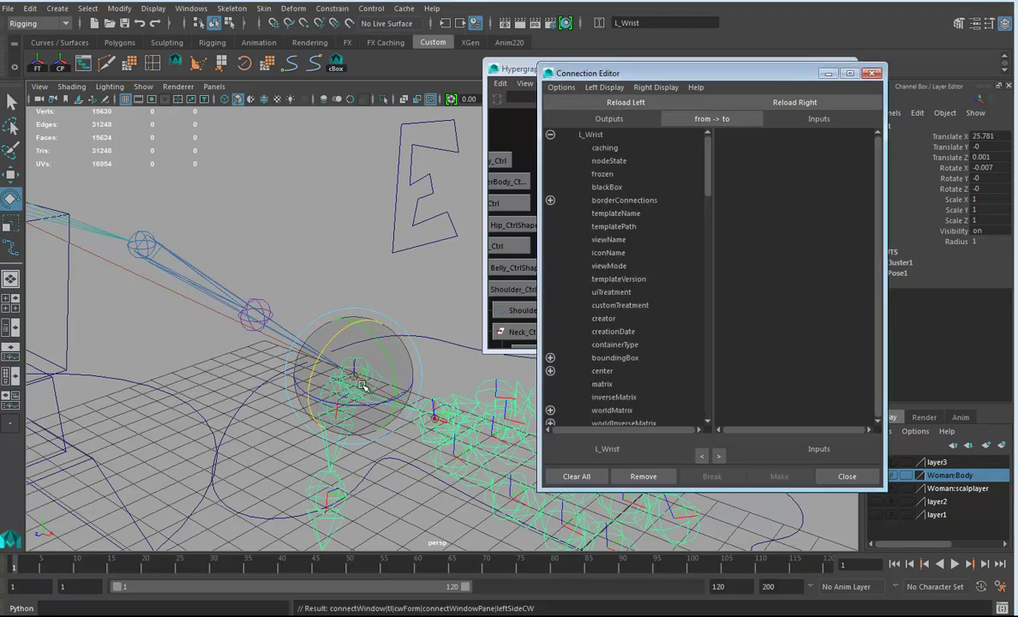
pyautogui.click(261, 307)
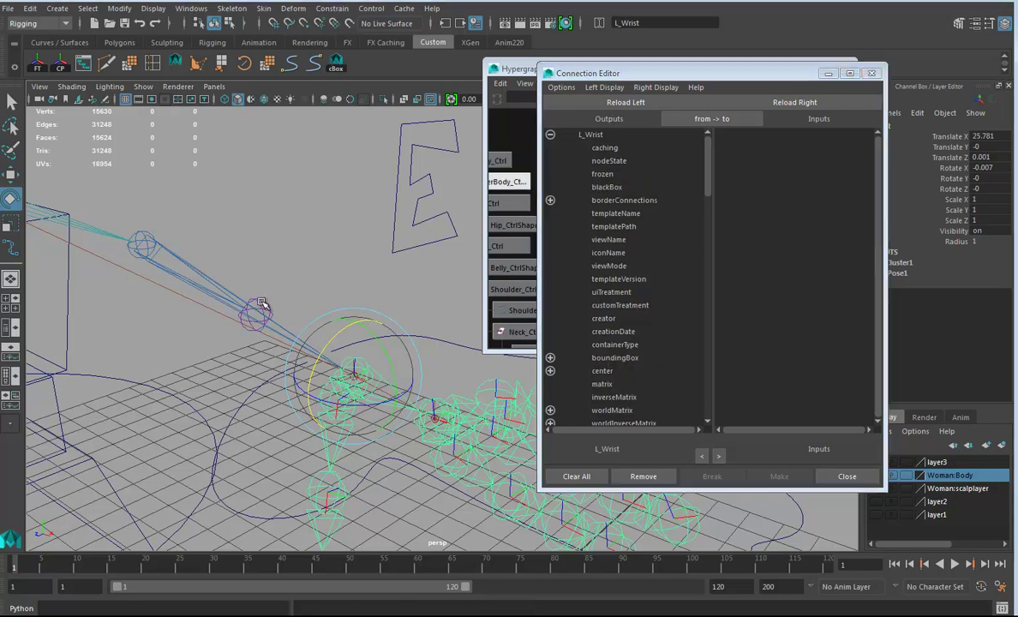
pyautogui.click(774, 102)
pyautogui.moveTo(676, 77); pyautogui.dragTo(668, 73)
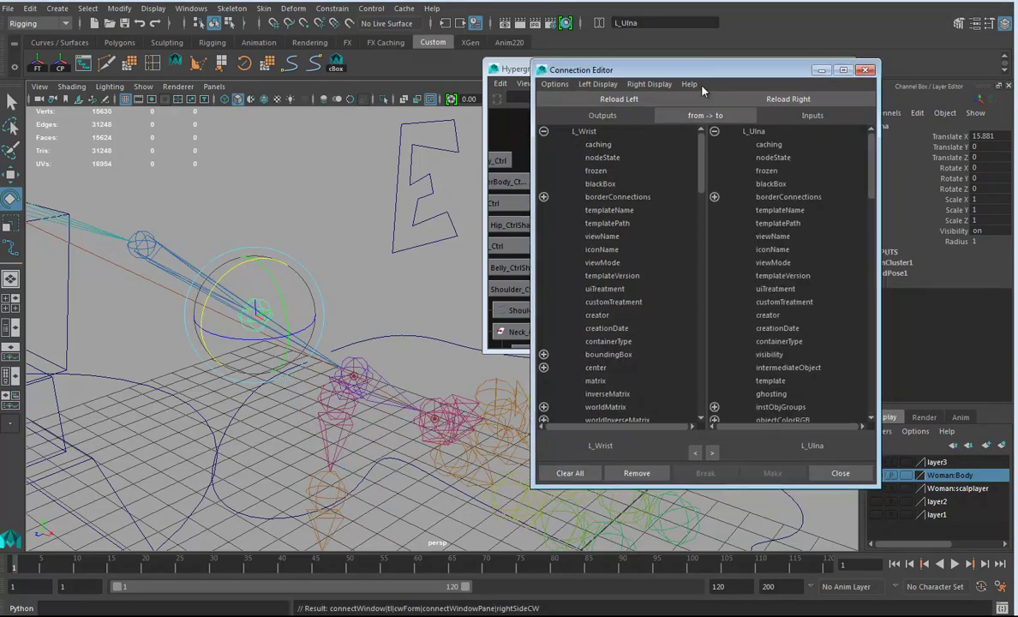
# Connect L_Wrist's rotateX output to L_Ulna's rotateX input.
pyautogui.moveTo(702, 174); pyautogui.dragTo(678, 293)
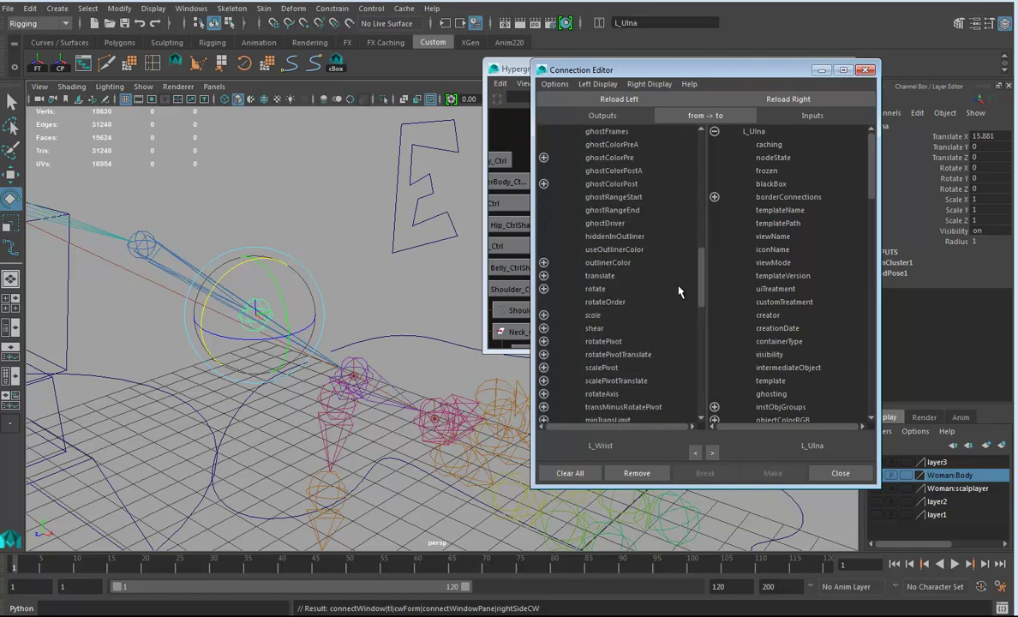
pyautogui.click(543, 289)
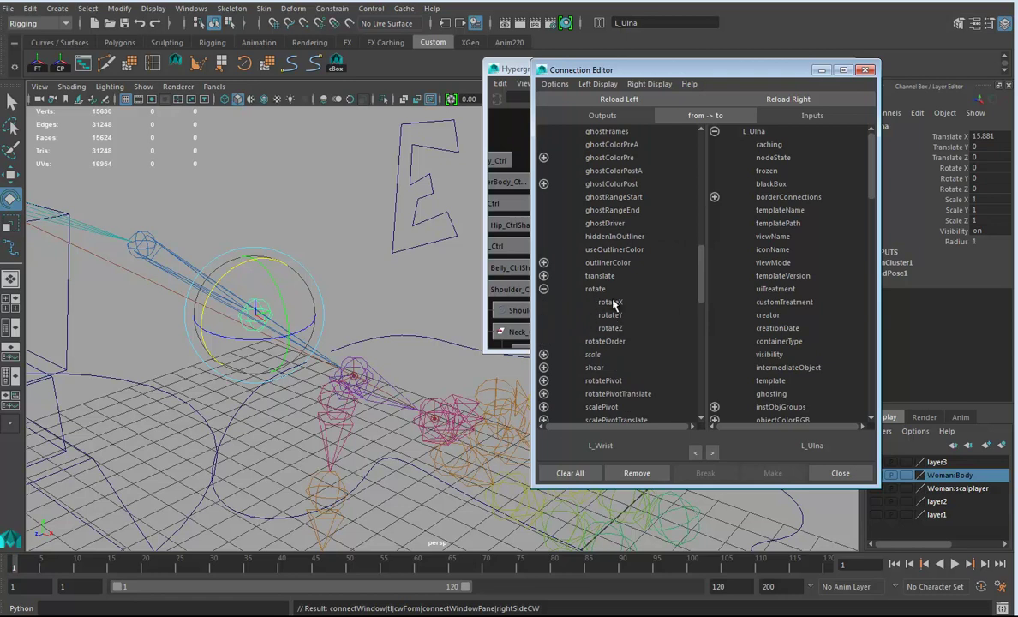
pyautogui.click(611, 302)
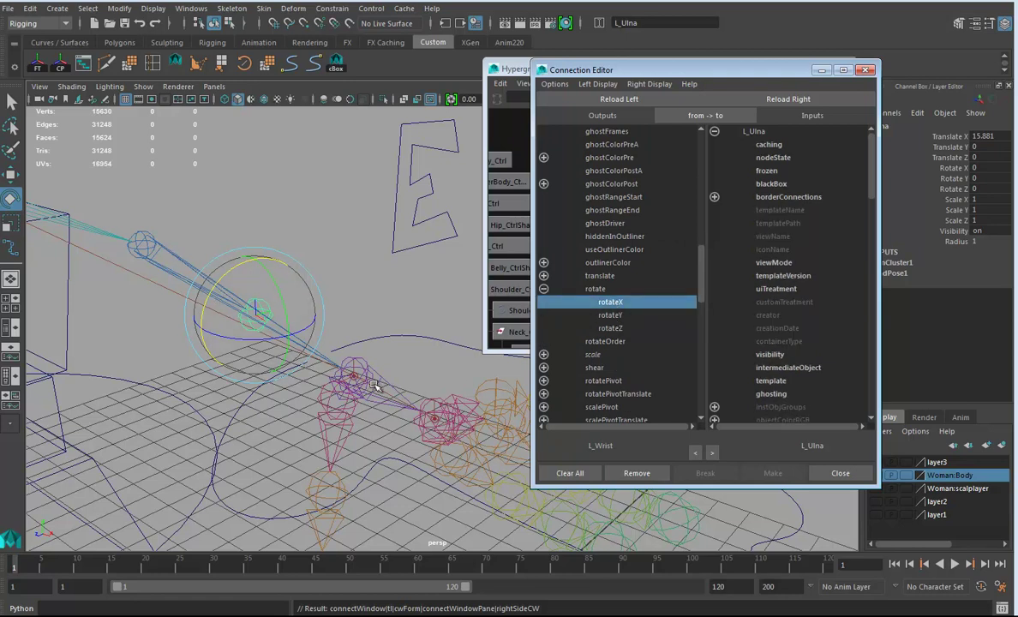
pyautogui.scroll(-10, 781, 324)
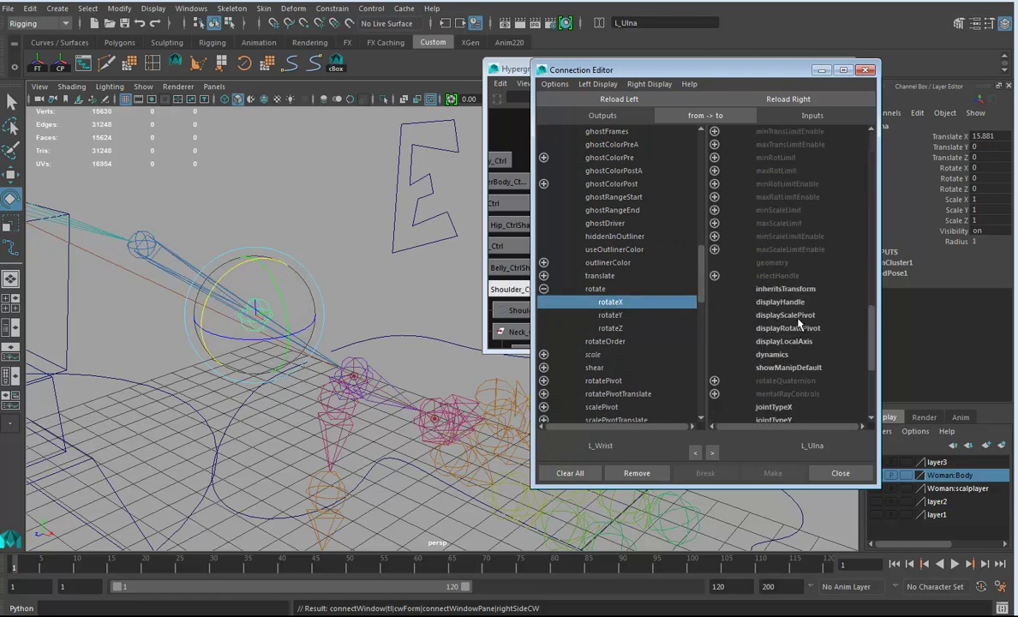
pyautogui.scroll(5, 797, 322)
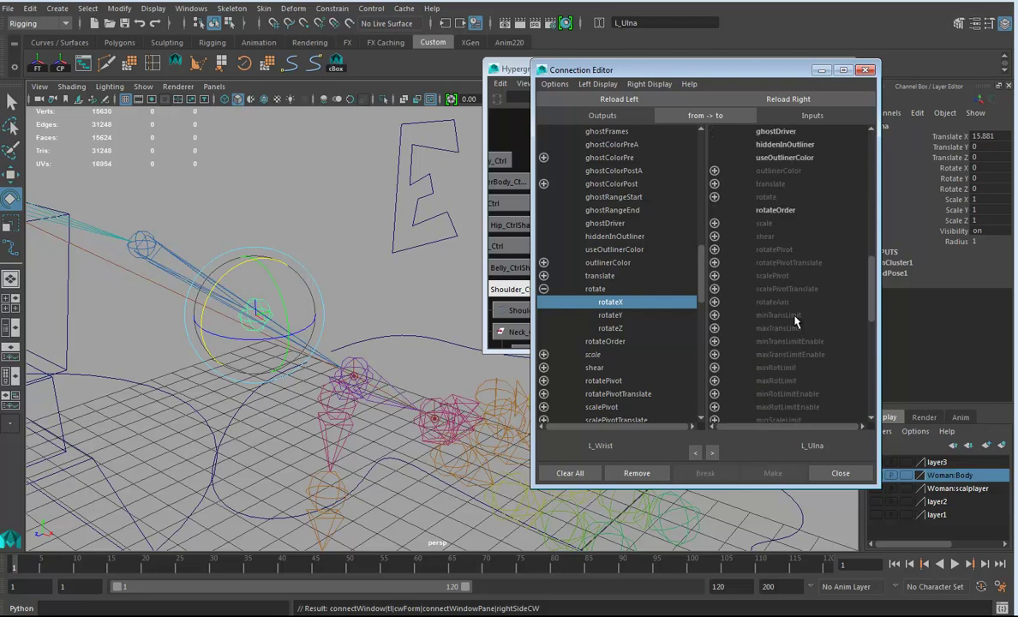
pyautogui.click(715, 197)
pyautogui.click(781, 210)
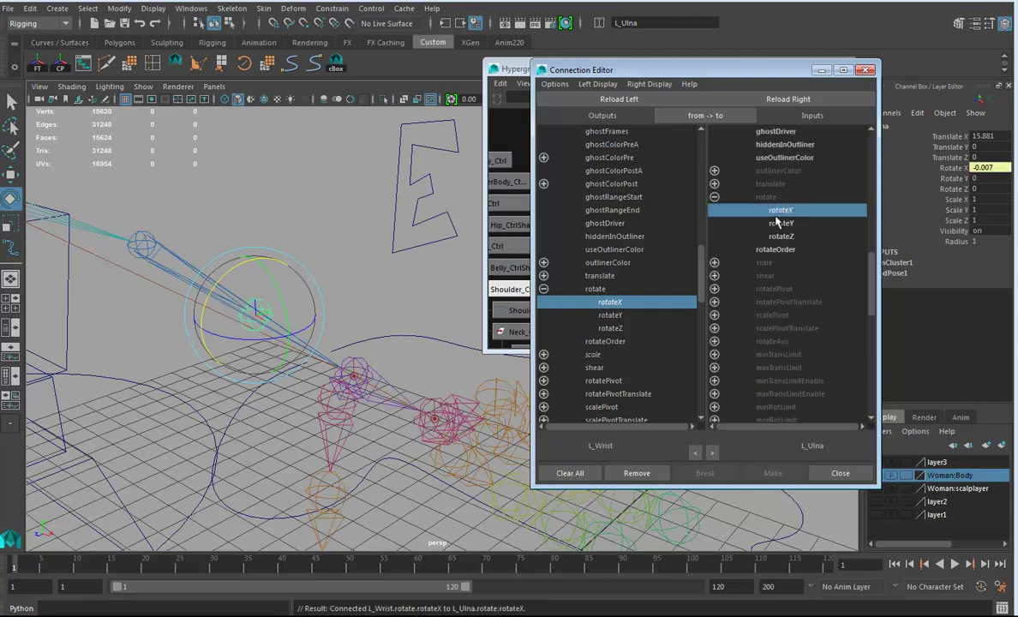
# Test-rotate Hand_Ctrl about X and compare the Rotate X values of the L_Wrist and L_Ulna joints.
pyautogui.click(421, 335)
pyautogui.moveTo(334, 335); pyautogui.dragTo(390, 290)
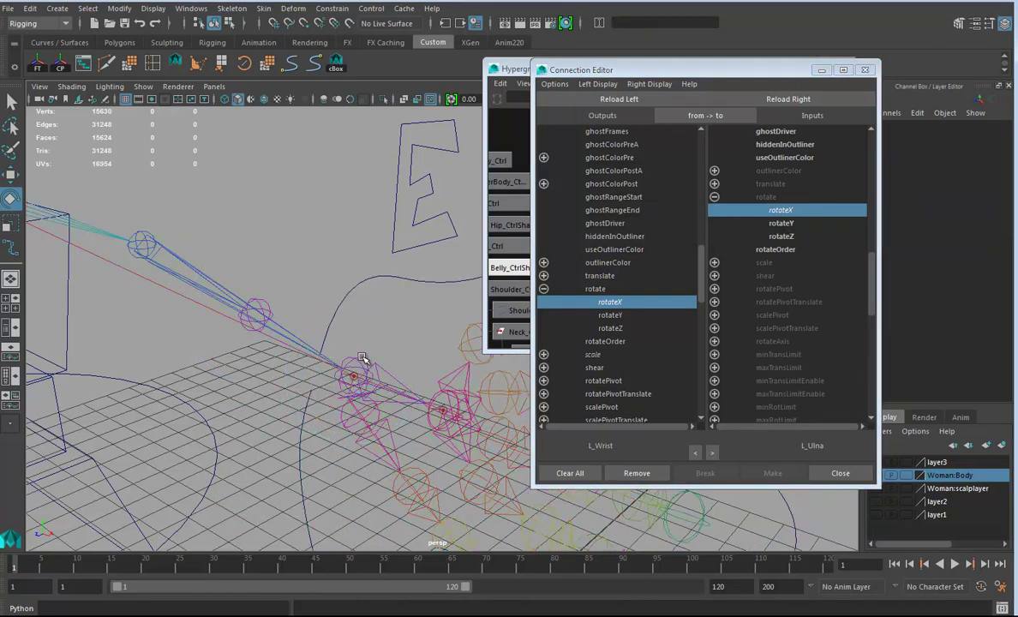
pyautogui.click(339, 338)
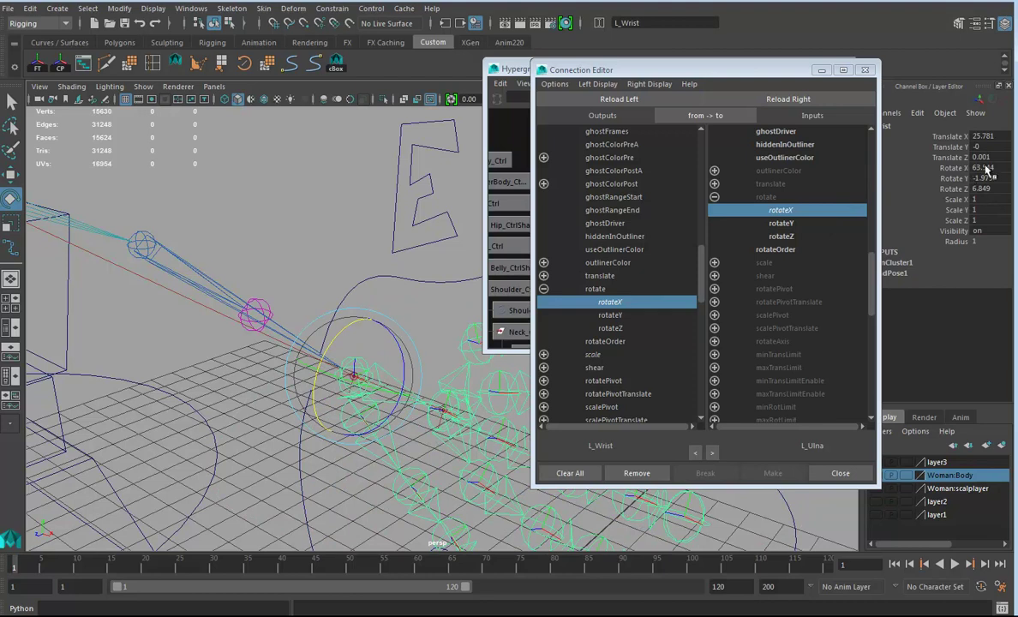
pyautogui.click(257, 310)
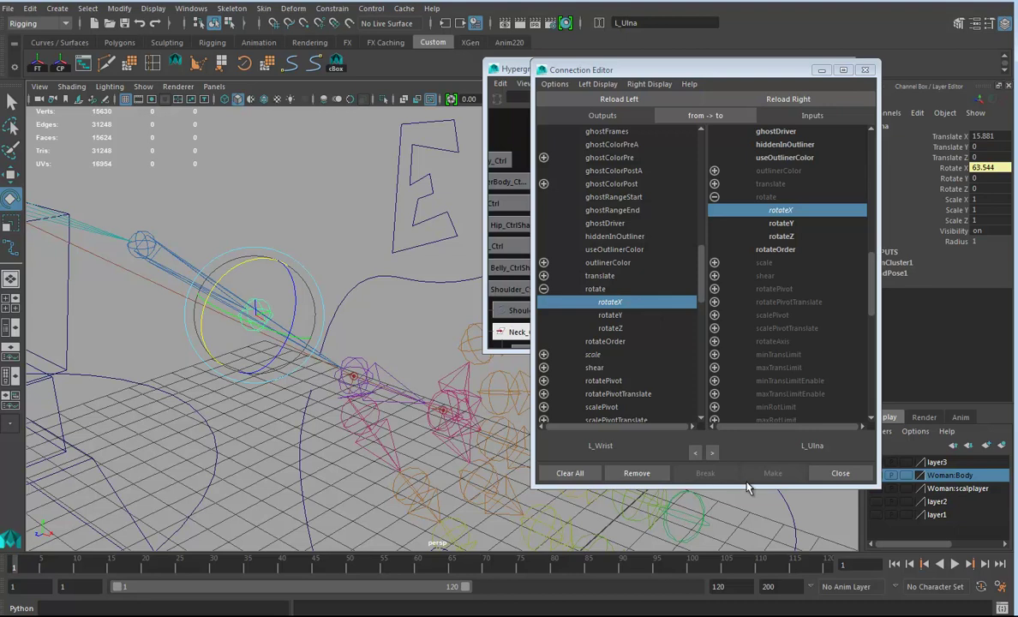
# Close the Connection Editor and set Hand_Ctrl's Rotate X to 0.
pyautogui.click(841, 477)
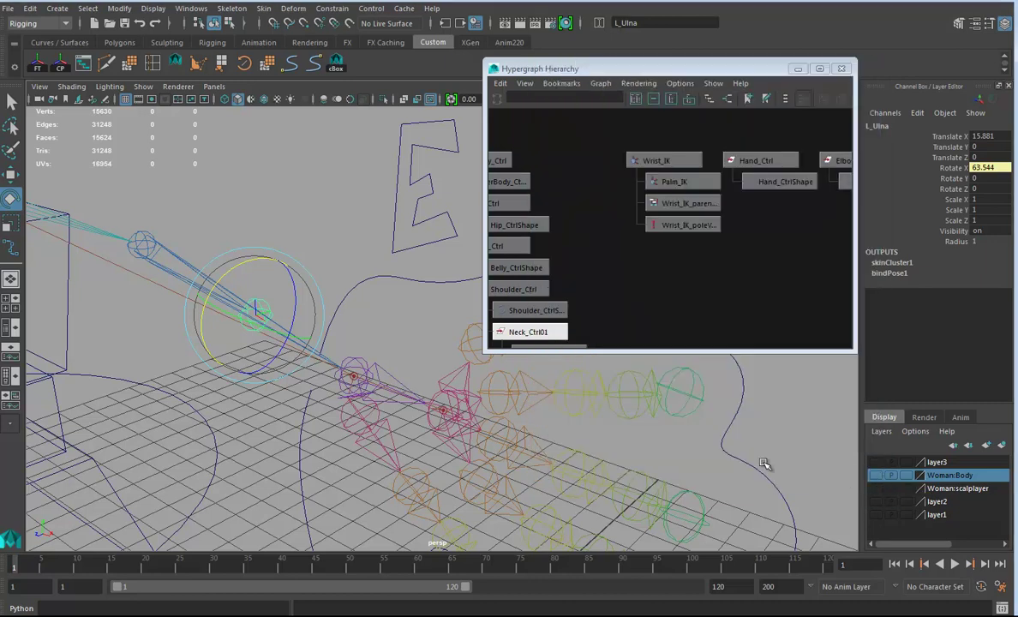
pyautogui.click(393, 281)
pyautogui.doubleClick(996, 169)
pyautogui.write('0')
pyautogui.press('Return')
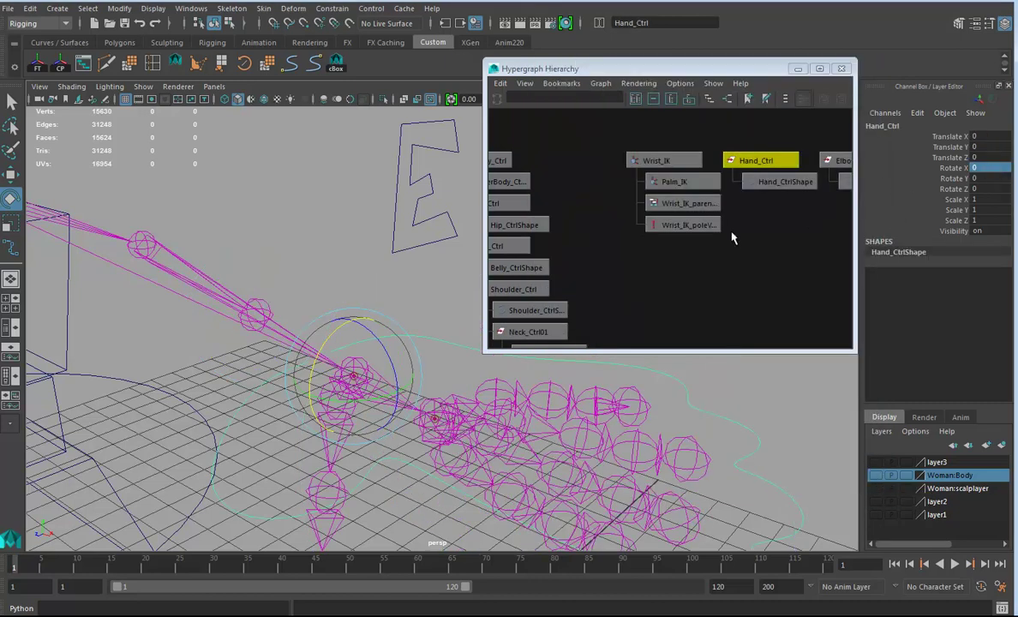
pyautogui.keyDown('alt'); pyautogui.moveTo(428, 385); pyautogui.dragTo(366, 330); pyautogui.keyUp('alt')
pyautogui.keyDown('alt'); pyautogui.moveTo(370, 393); pyautogui.dragTo(292, 420); pyautogui.keyUp('alt')
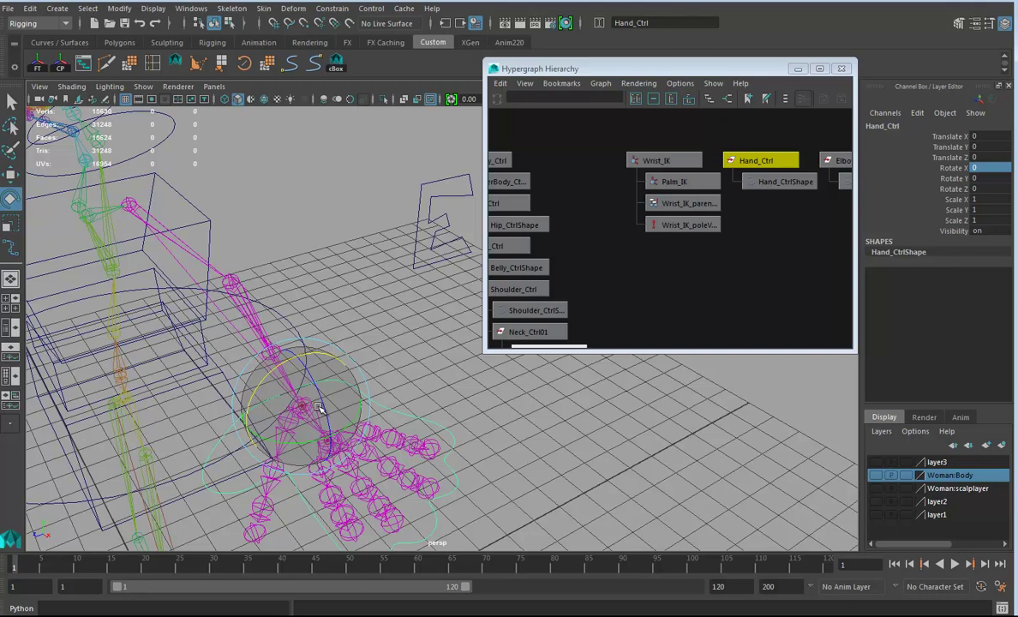
pyautogui.keyDown('alt'); pyautogui.moveTo(426, 375); pyautogui.dragTo(484, 381); pyautogui.keyUp('alt')
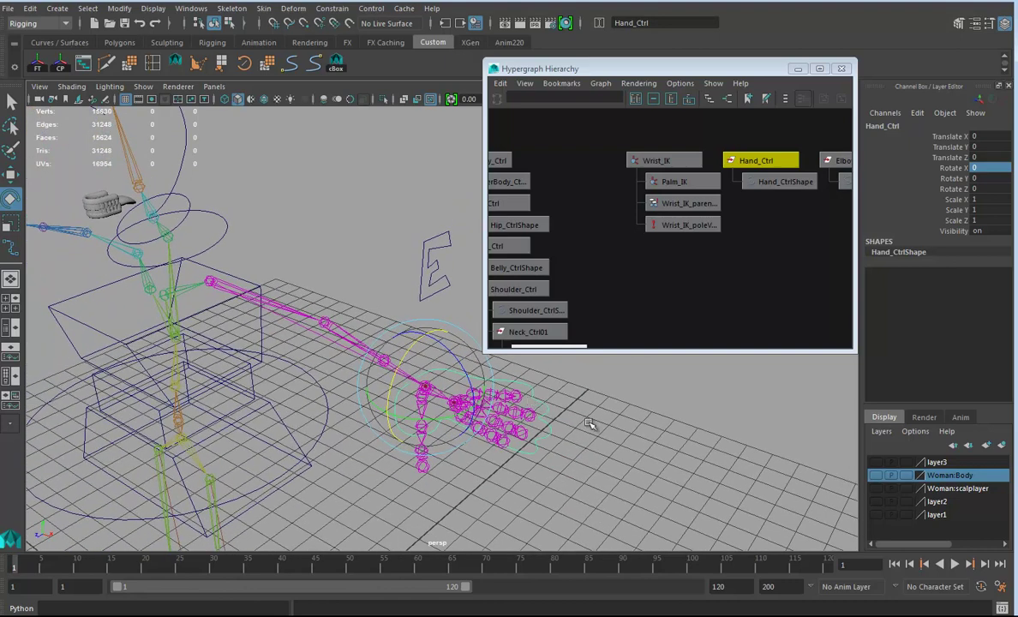
pyautogui.keyDown('alt'); pyautogui.moveTo(585, 421); pyautogui.dragTo(651, 396); pyautogui.keyUp('alt')
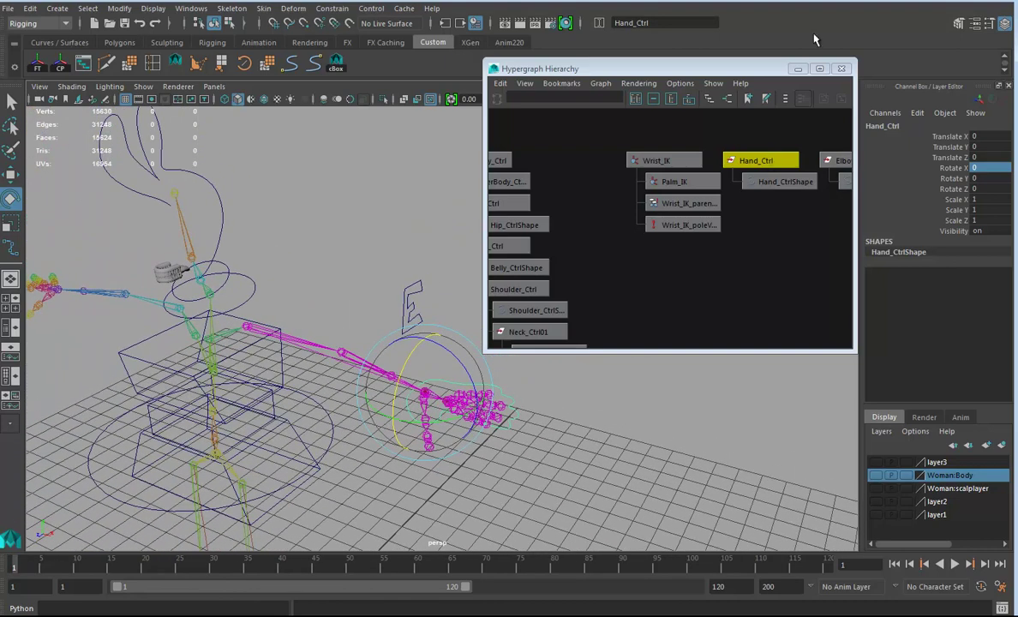
# Close the Hypergraph and make the Woman:Body layer visible around the left hand joints.
pyautogui.click(841, 69)
pyautogui.moveTo(566, 422)
pyautogui.keyDown('alt'); pyautogui.mouseDown()
pyautogui.moveTo(575, 318)
pyautogui.moveTo(567, 341)
pyautogui.moveTo(606, 330)
pyautogui.mouseUp(); pyautogui.keyUp('alt')
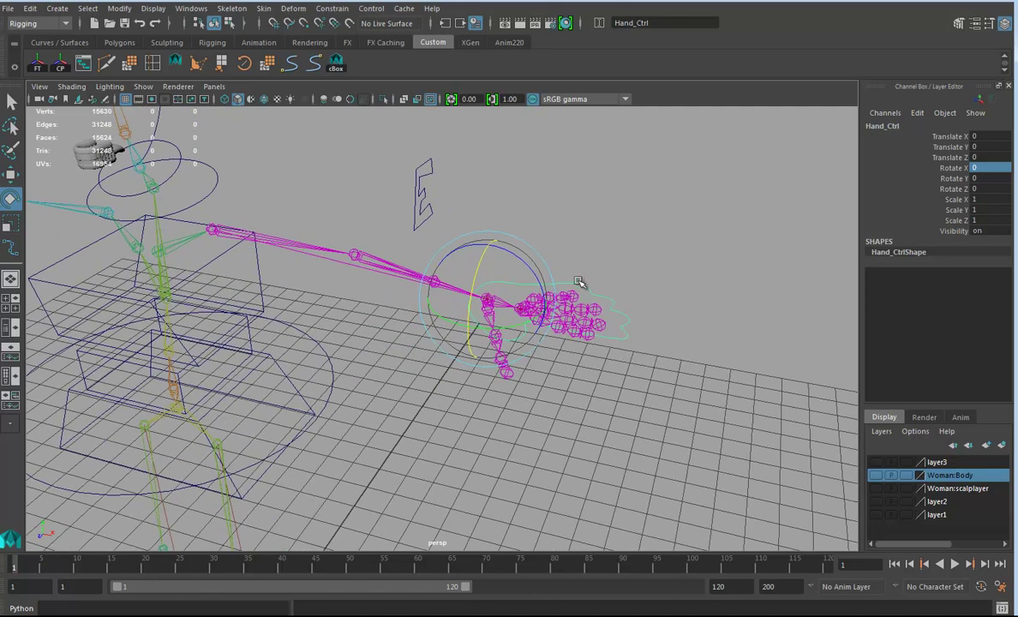
pyautogui.keyDown('alt'); pyautogui.moveTo(565, 321); pyautogui.dragTo(607, 391, button='right'); pyautogui.keyUp('alt')
pyautogui.keyDown('alt'); pyautogui.moveTo(605, 392); pyautogui.dragTo(476, 377); pyautogui.keyUp('alt')
pyautogui.moveTo(557, 339)
pyautogui.keyDown('alt'); pyautogui.mouseDown()
pyautogui.moveTo(523, 330)
pyautogui.moveTo(561, 347)
pyautogui.mouseUp(); pyautogui.keyUp('alt')
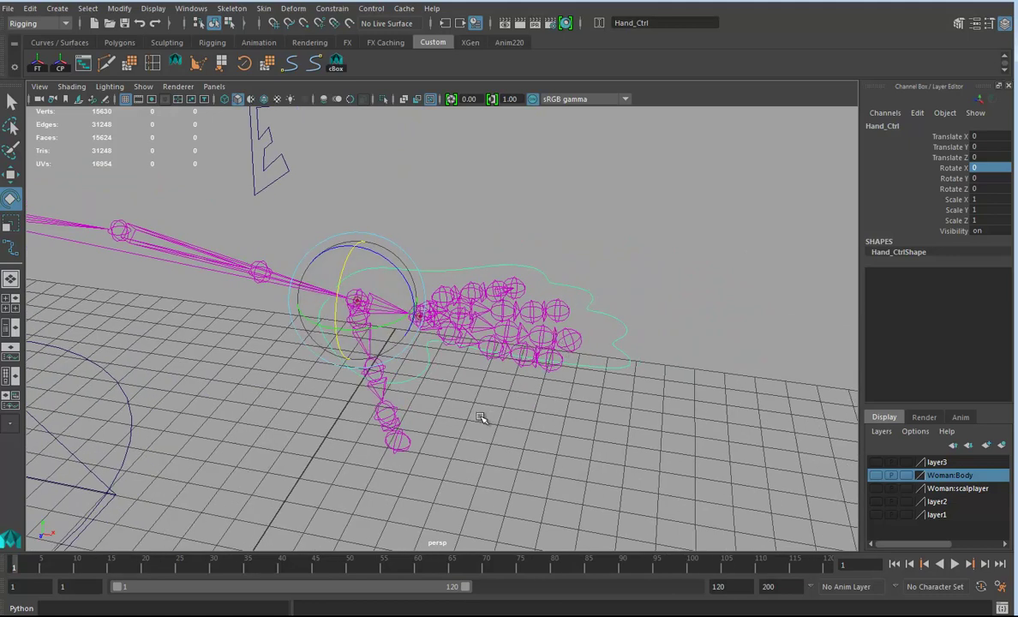
pyautogui.keyDown('alt'); pyautogui.moveTo(473, 416); pyautogui.dragTo(471, 385); pyautogui.keyUp('alt')
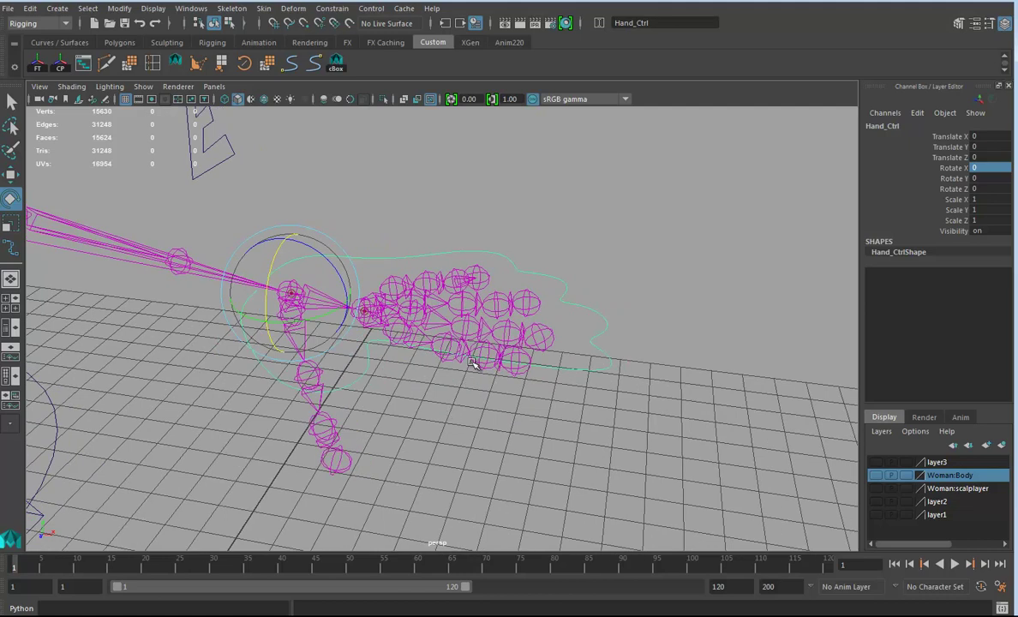
pyautogui.click(876, 461)
pyautogui.click(875, 475)
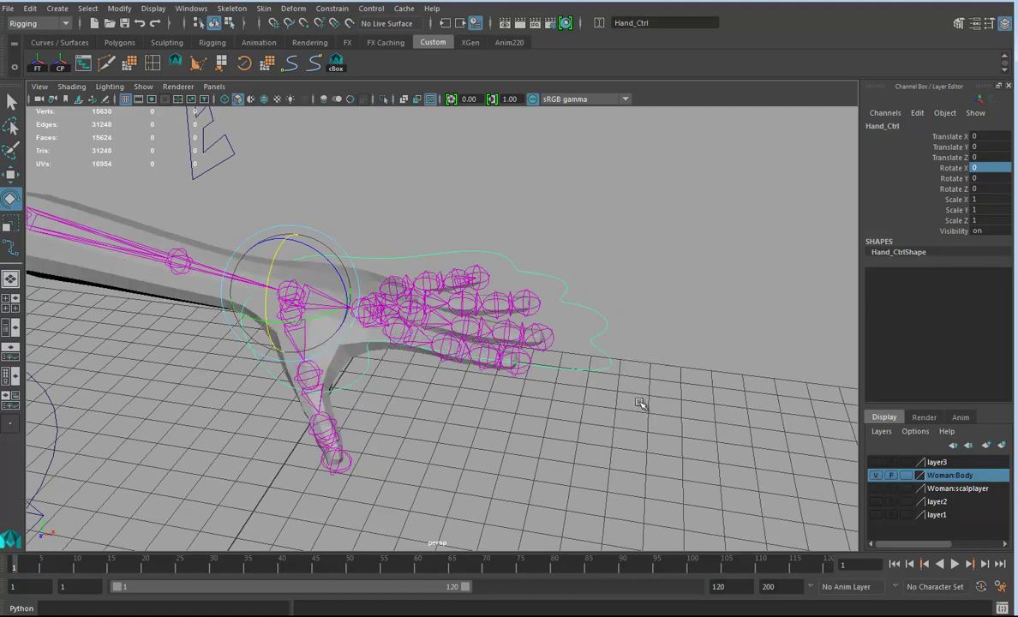
# Add a keyable float attribute named Index to Hand_Ctrl with minimum -10, maximum 10 and default 0.
pyautogui.click(301, 167)
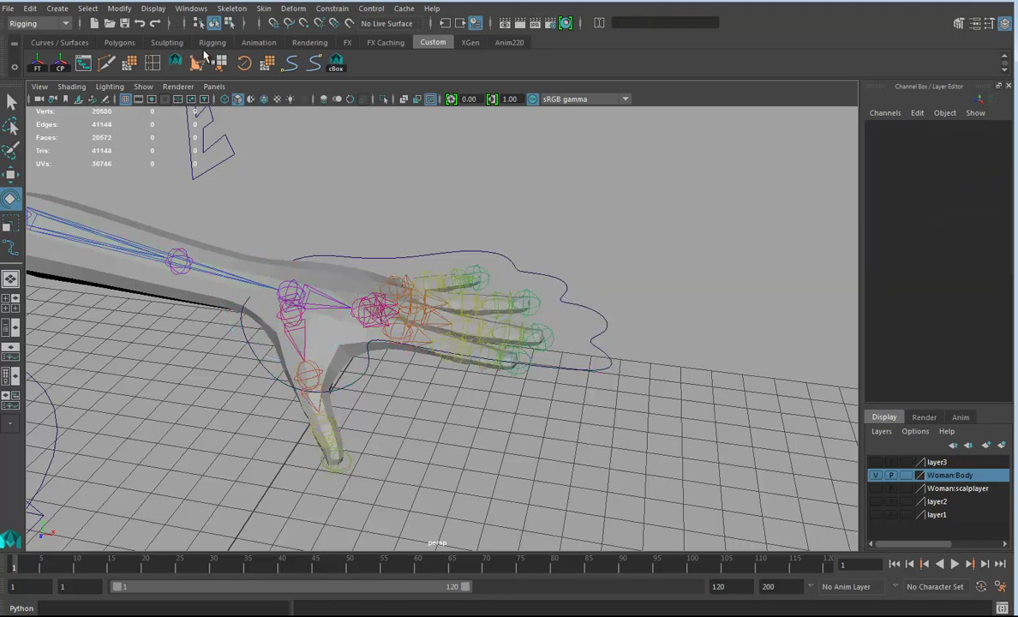
pyautogui.moveTo(581, 292); pyautogui.dragTo(591, 321)
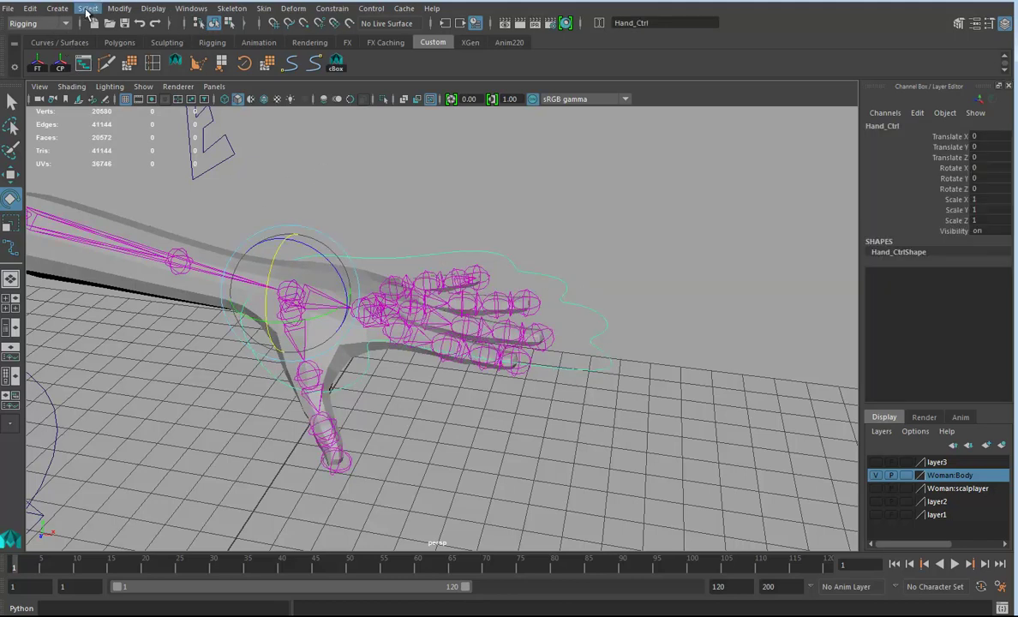
pyautogui.click(119, 9)
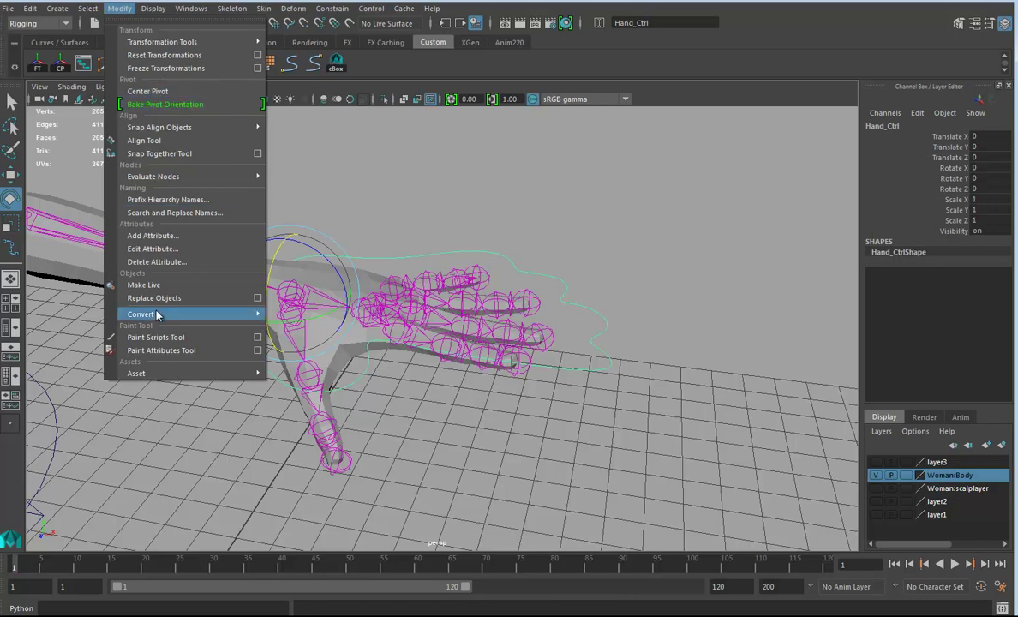
pyautogui.click(146, 235)
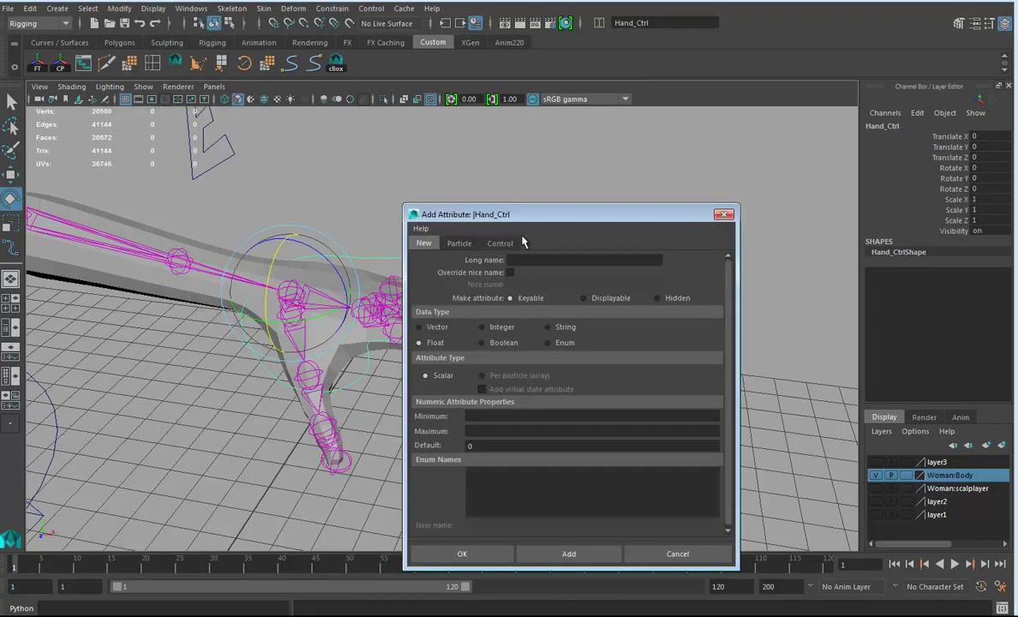
pyautogui.moveTo(544, 213); pyautogui.dragTo(645, 127)
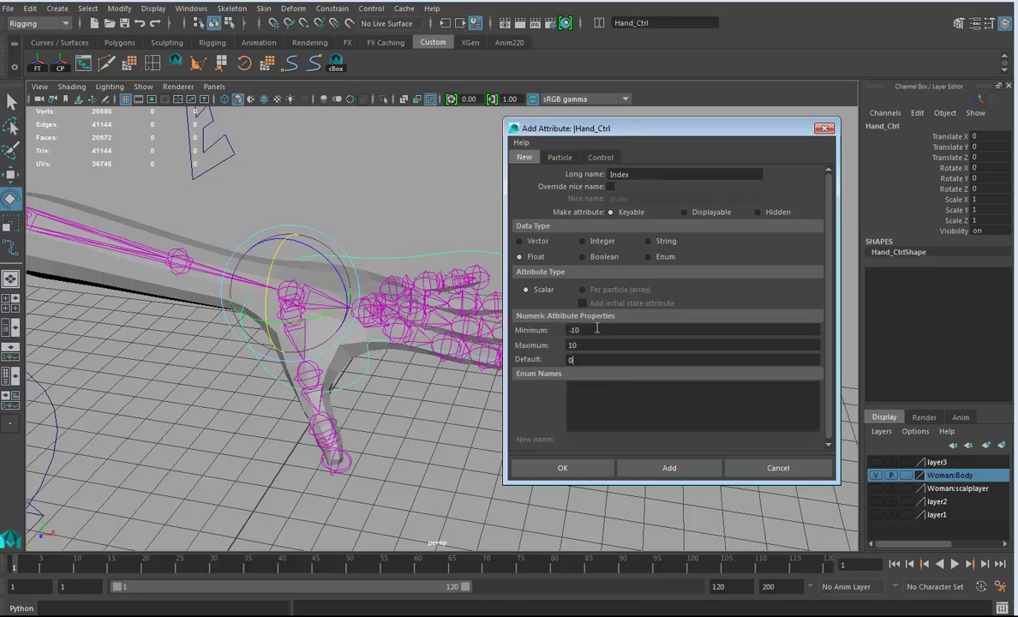
pyautogui.click(651, 469)
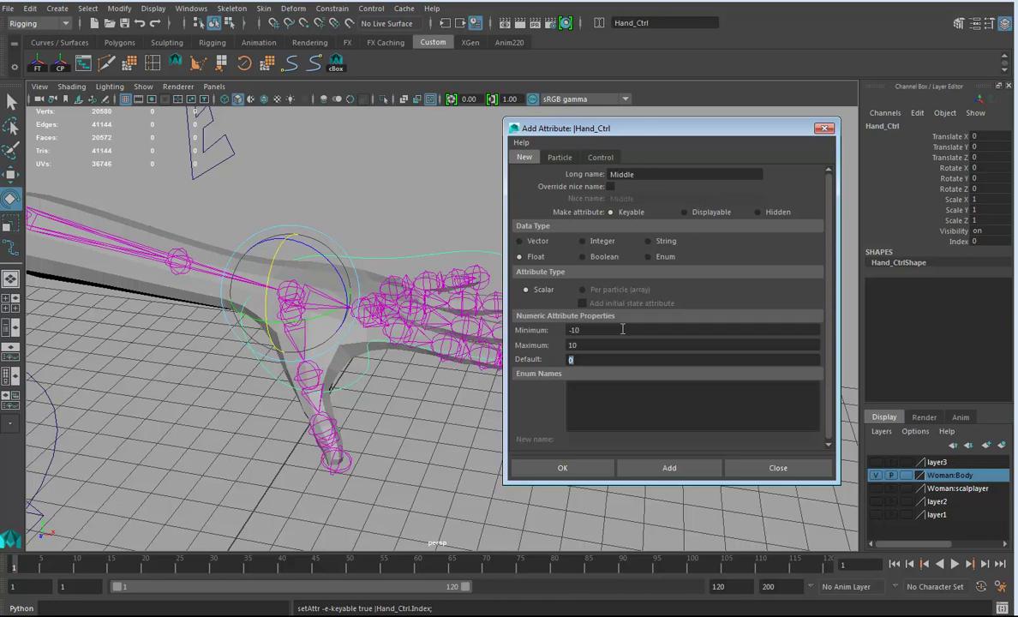
# Add Middle, Ring, Pinky and Thumb float attributes to Hand_Ctrl, each with minimum -10, maximum 10 and default 0, and close the dialog.
pyautogui.click(673, 471)
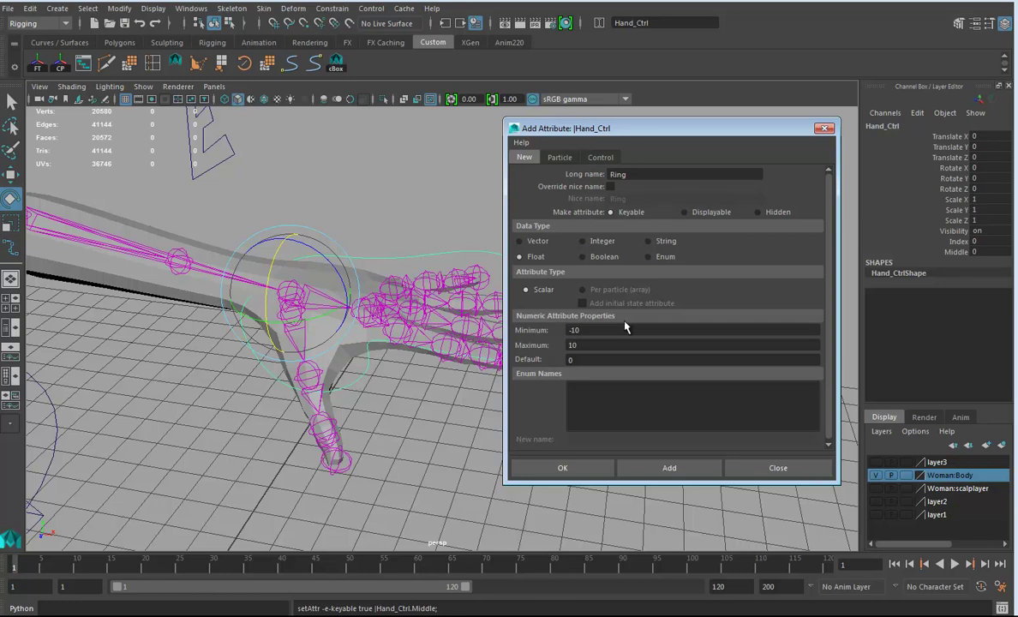
pyautogui.click(708, 470)
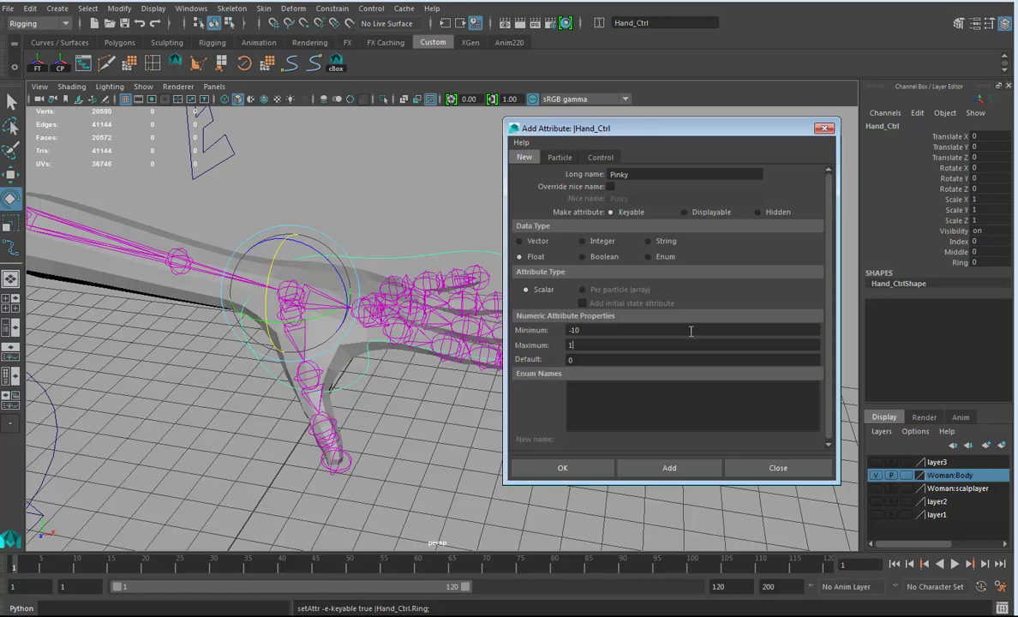
pyautogui.click(672, 467)
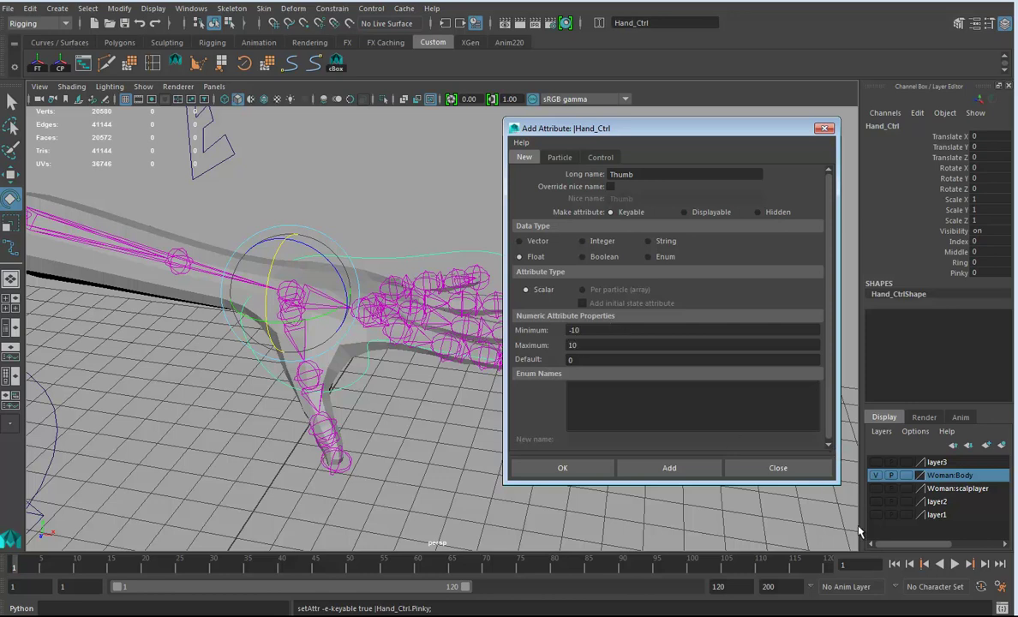
pyautogui.click(676, 472)
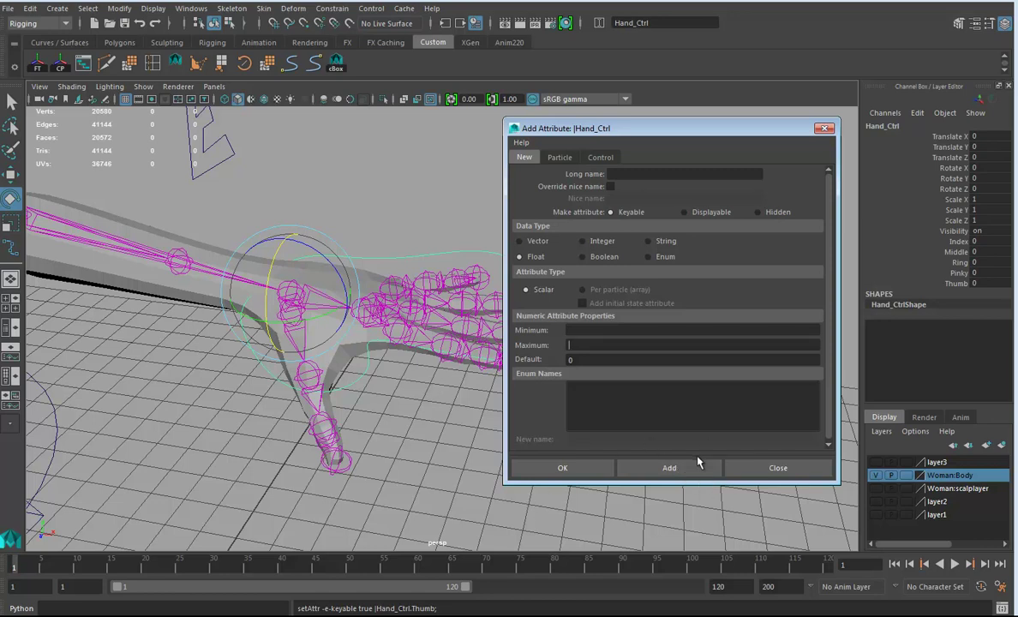
pyautogui.click(787, 471)
pyautogui.moveTo(549, 421)
pyautogui.keyDown('alt'); pyautogui.mouseDown(button='right')
pyautogui.moveTo(300, 422)
pyautogui.moveTo(533, 421)
pyautogui.mouseUp(button='right'); pyautogui.keyUp('alt')
pyautogui.scroll(2, 533, 421)
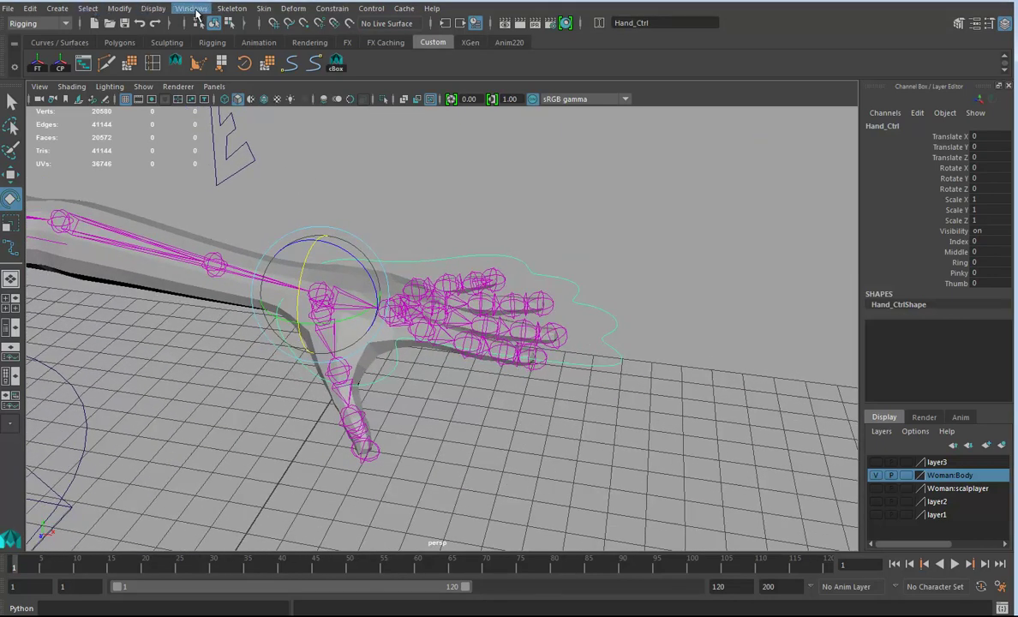
pyautogui.click(190, 8)
pyautogui.moveTo(231, 96)
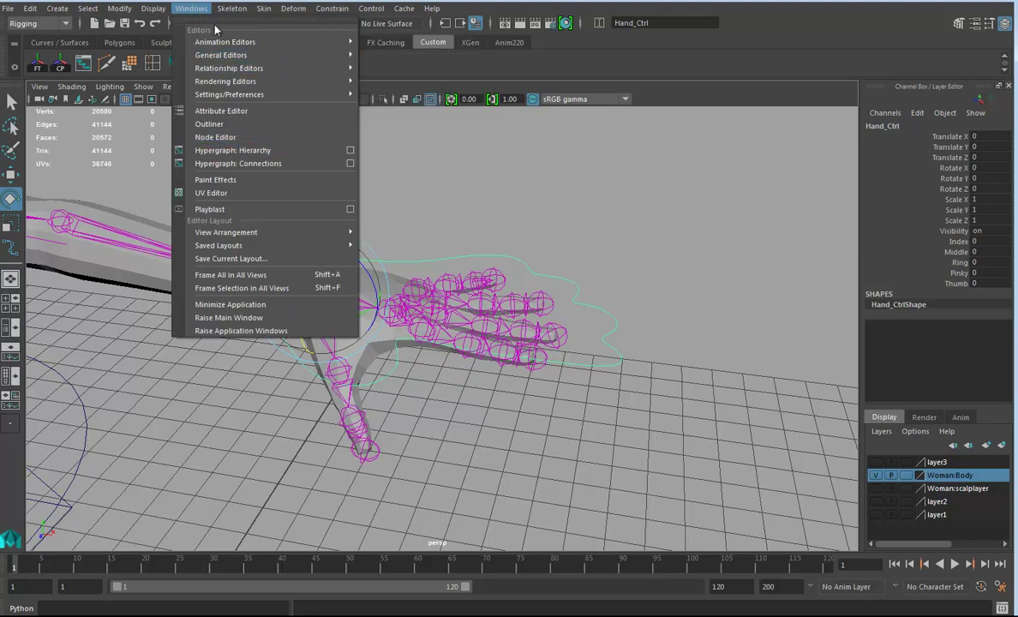
pyautogui.click(251, 2)
# Switch to the Animation menu set and open the Set Driven Key window beside the hand.
pyautogui.click(50, 24)
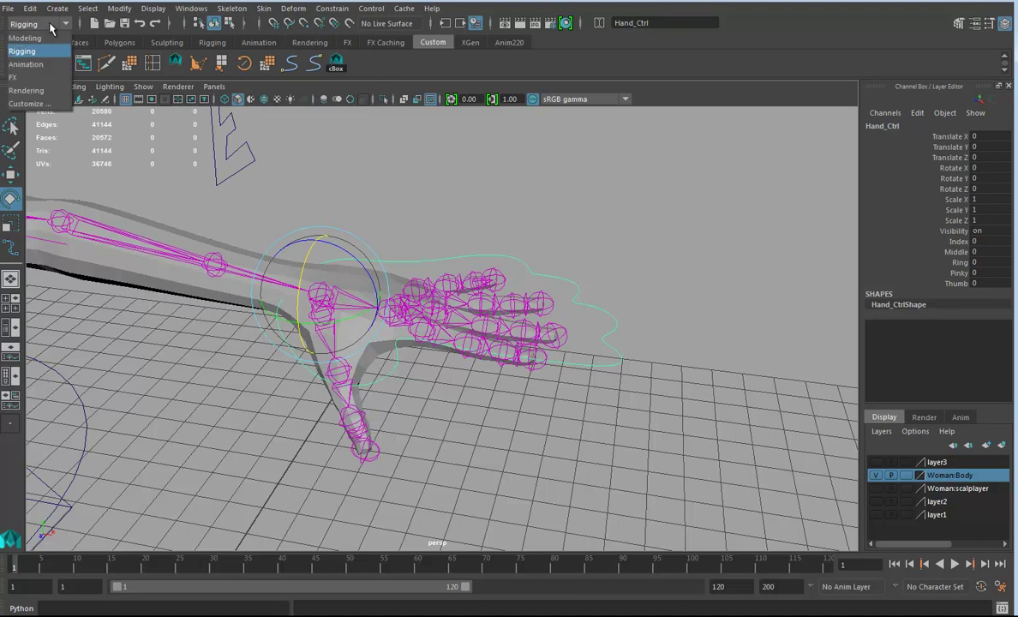
pyautogui.click(26, 64)
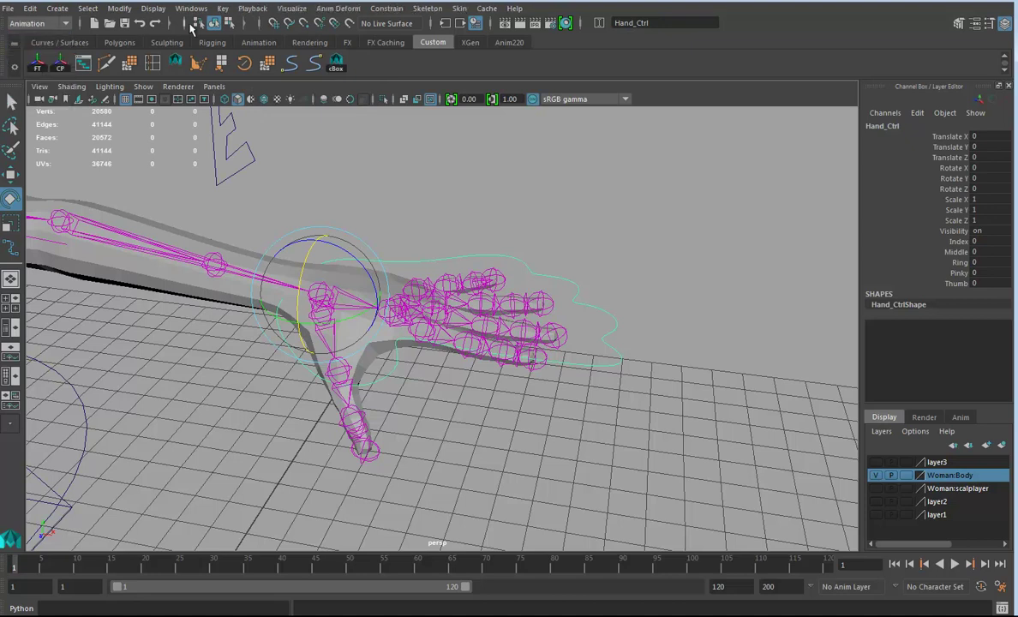
pyautogui.click(222, 7)
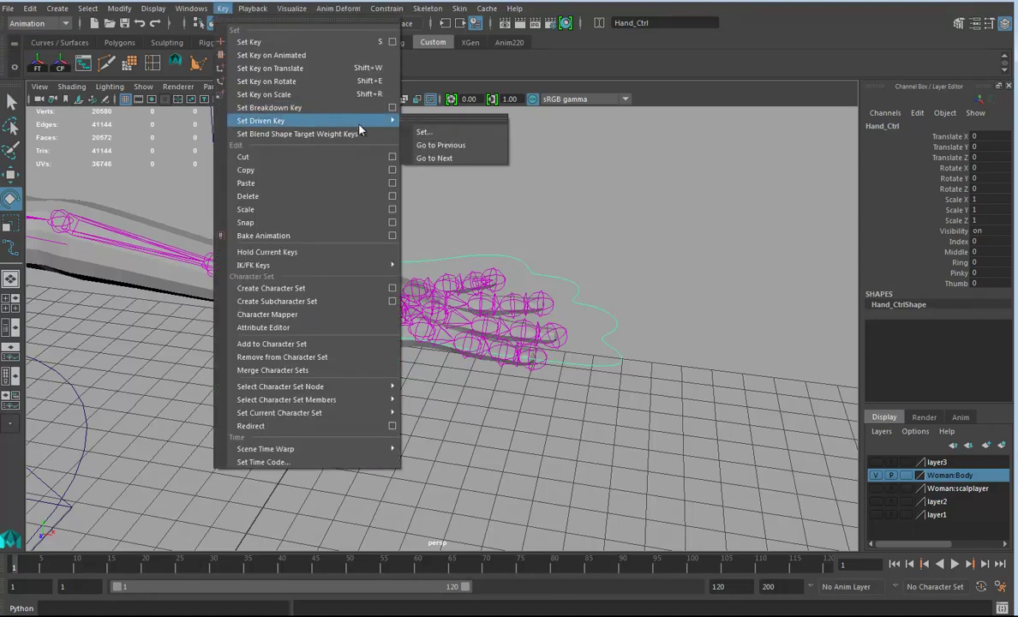
pyautogui.click(424, 131)
pyautogui.moveTo(580, 172); pyautogui.dragTo(720, 144)
pyautogui.keyDown('alt'); pyautogui.moveTo(460, 270); pyautogui.dragTo(368, 244, button='middle'); pyautogui.keyUp('alt')
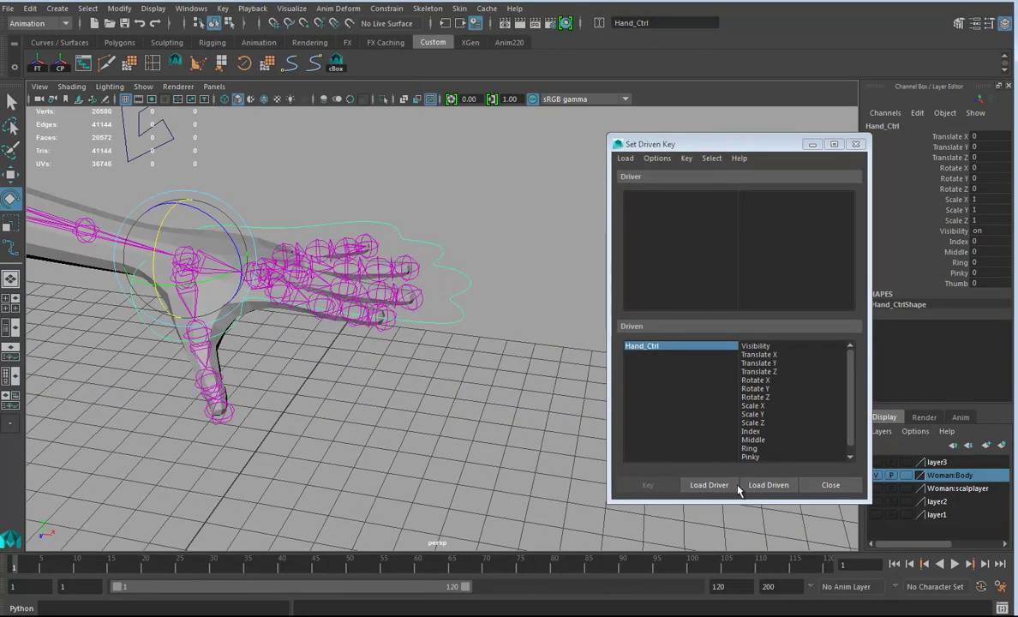
# Load Hand_Ctrl as the driver and choose its Index attribute.
pyautogui.click(709, 484)
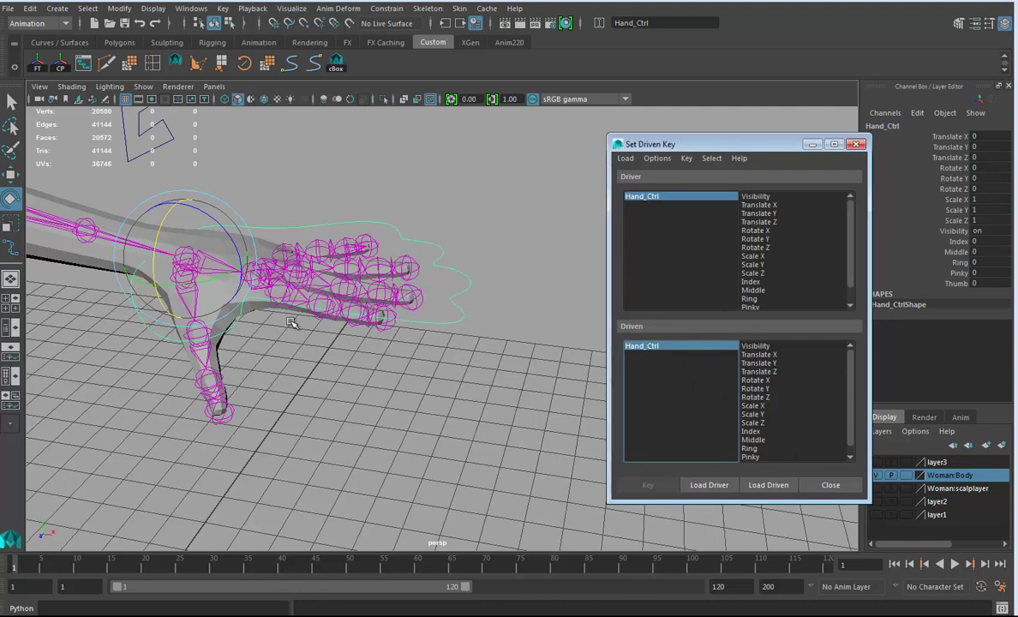
pyautogui.keyDown('alt'); pyautogui.moveTo(264, 373); pyautogui.dragTo(343, 382, button='right'); pyautogui.keyUp('alt')
pyautogui.keyDown('alt'); pyautogui.moveTo(253, 325); pyautogui.dragTo(321, 393, button='middle'); pyautogui.keyUp('alt')
pyautogui.keyDown('alt'); pyautogui.moveTo(320, 393); pyautogui.dragTo(273, 352); pyautogui.keyUp('alt')
pyautogui.click(771, 282)
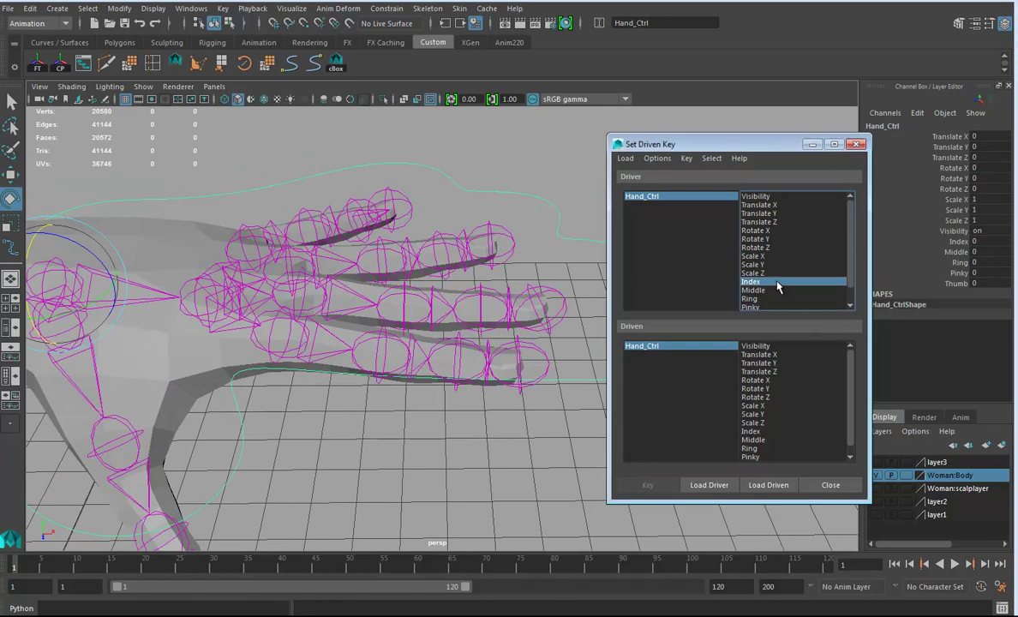
pyautogui.moveTo(851, 270); pyautogui.dragTo(851, 285)
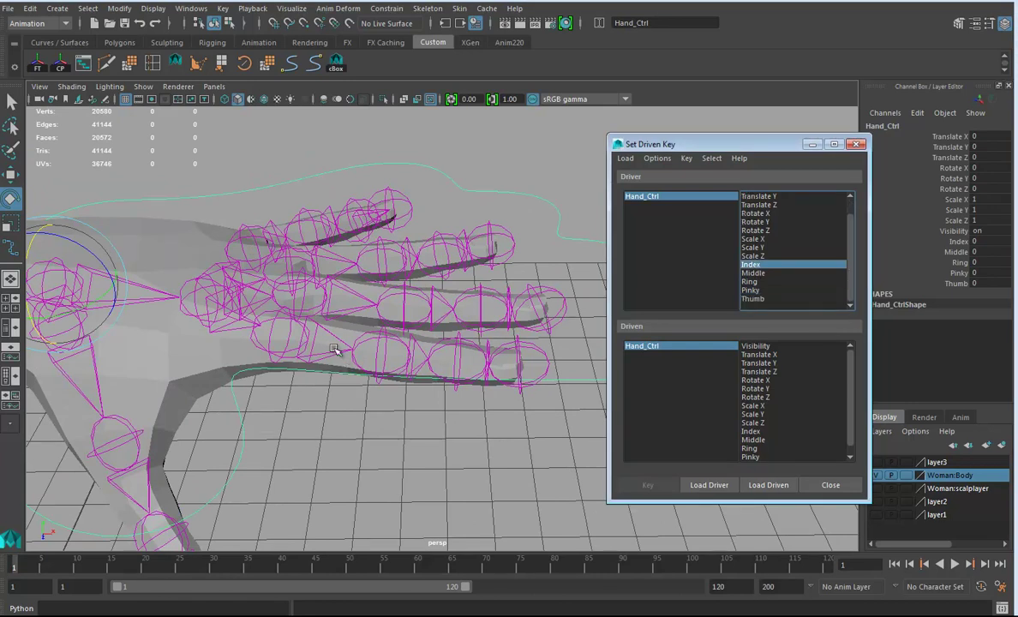
# Load the index finger joints L_Index1, L_Index2 and L_Index3 as the driven objects and select all three.
pyautogui.moveTo(307, 315); pyautogui.dragTo(342, 380)
pyautogui.keyDown('shift'); pyautogui.click(415, 364); pyautogui.keyUp('shift')
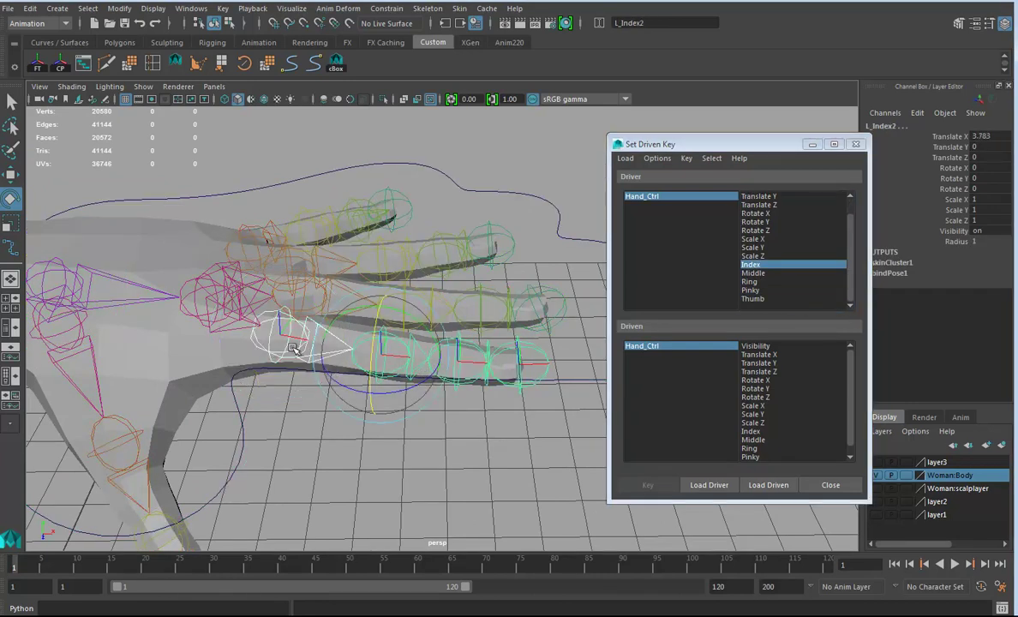
pyautogui.click(450, 327)
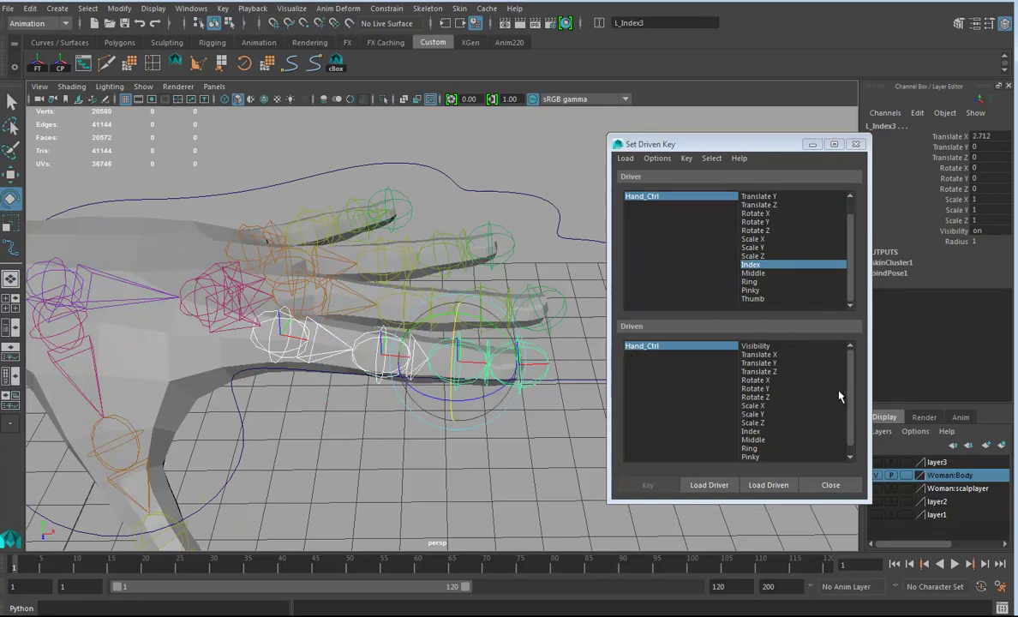
pyautogui.click(761, 487)
pyautogui.moveTo(639, 346); pyautogui.dragTo(642, 370)
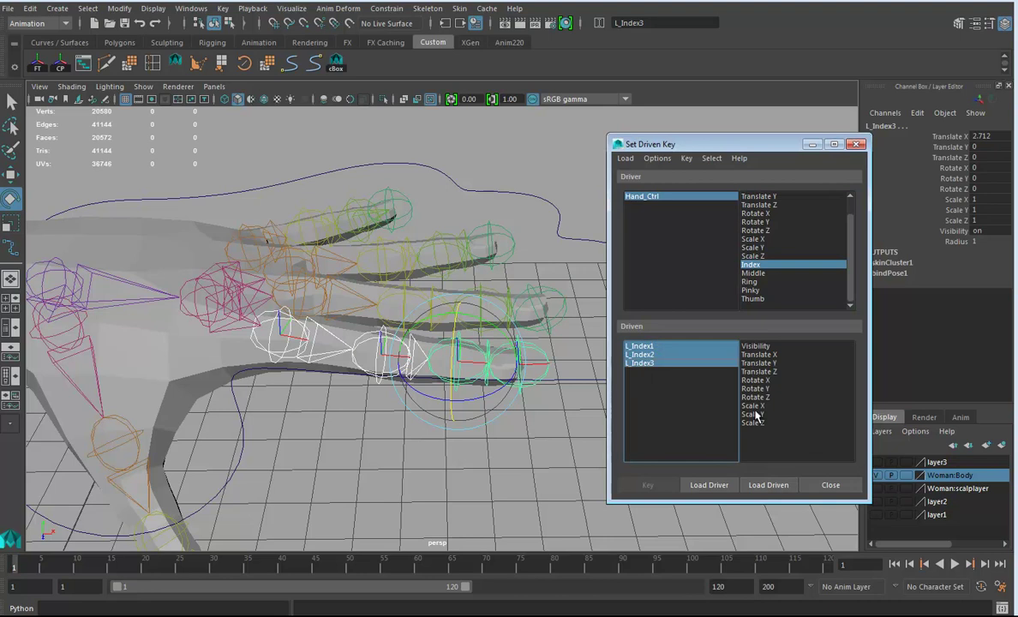
# Set a driven key on Rotate Y of the three index joints with Hand_Ctrl's Index at 0.
pyautogui.keyDown('alt'); pyautogui.moveTo(460, 347); pyautogui.dragTo(476, 384); pyautogui.keyUp('alt')
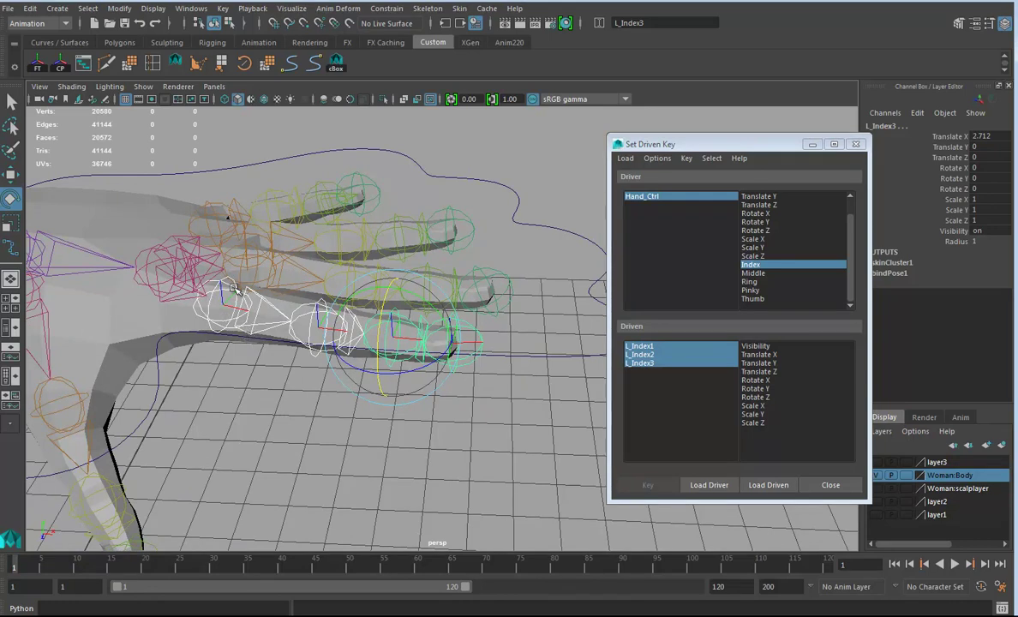
pyautogui.click(754, 388)
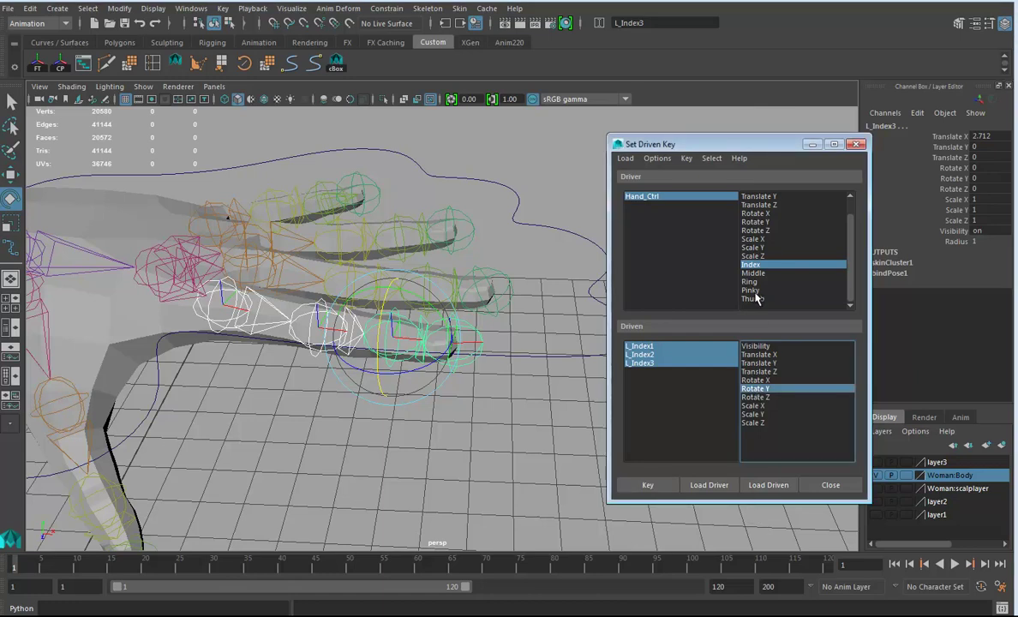
pyautogui.click(648, 485)
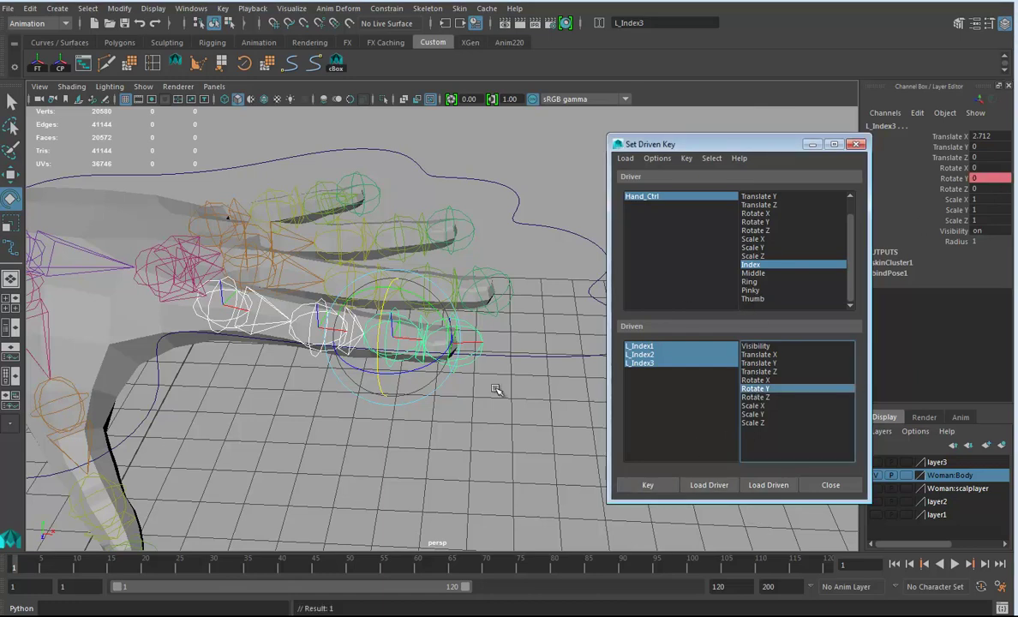
# Select Hand_Ctrl as the driver and set its Index attribute to 10.
pyautogui.click(684, 197)
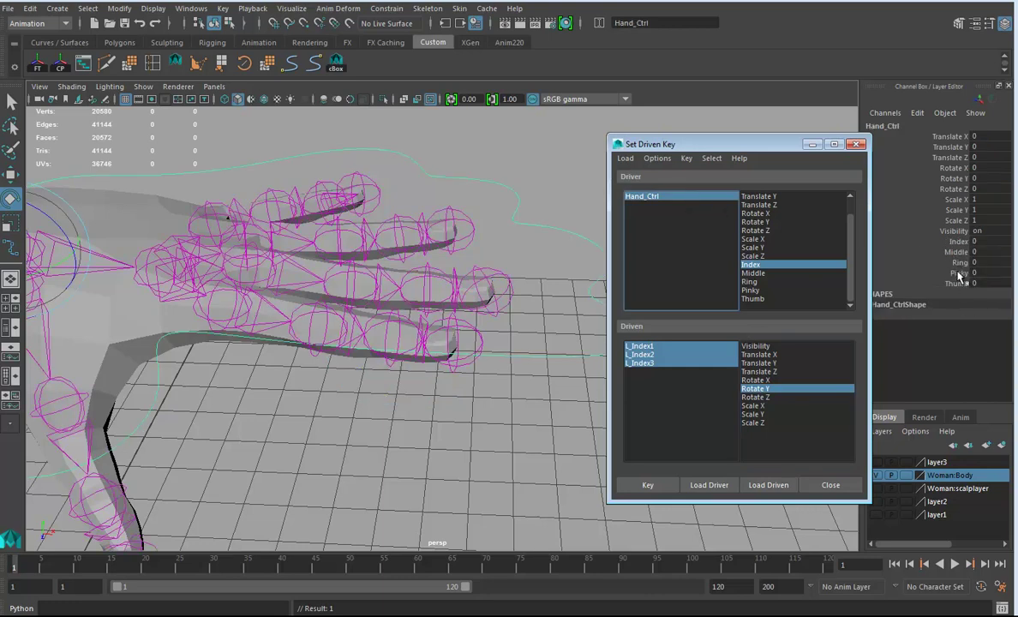
pyautogui.click(895, 242)
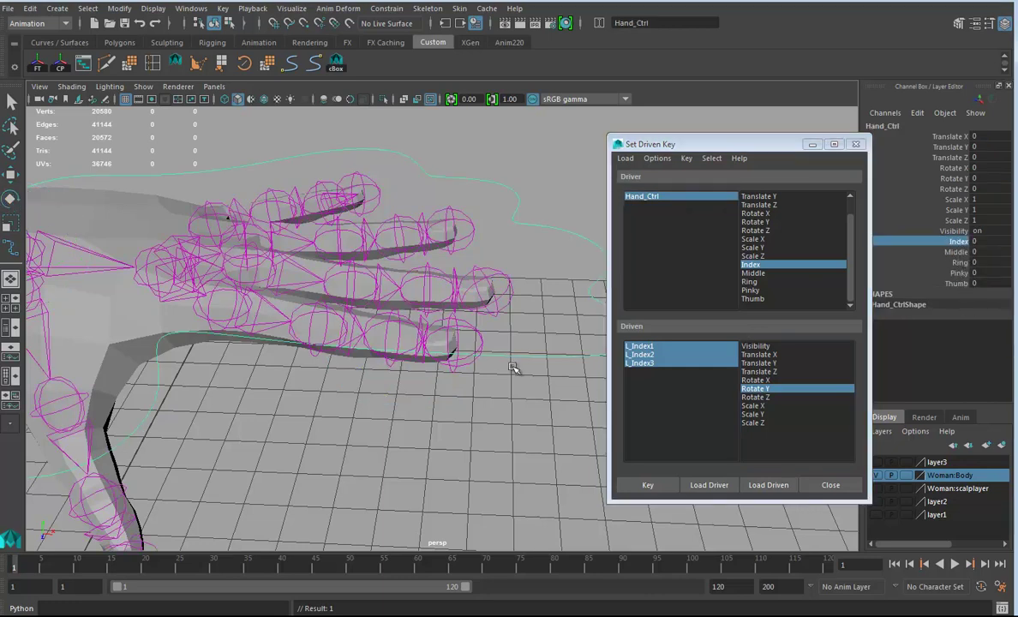
pyautogui.moveTo(358, 396); pyautogui.dragTo(655, 436, button='middle')
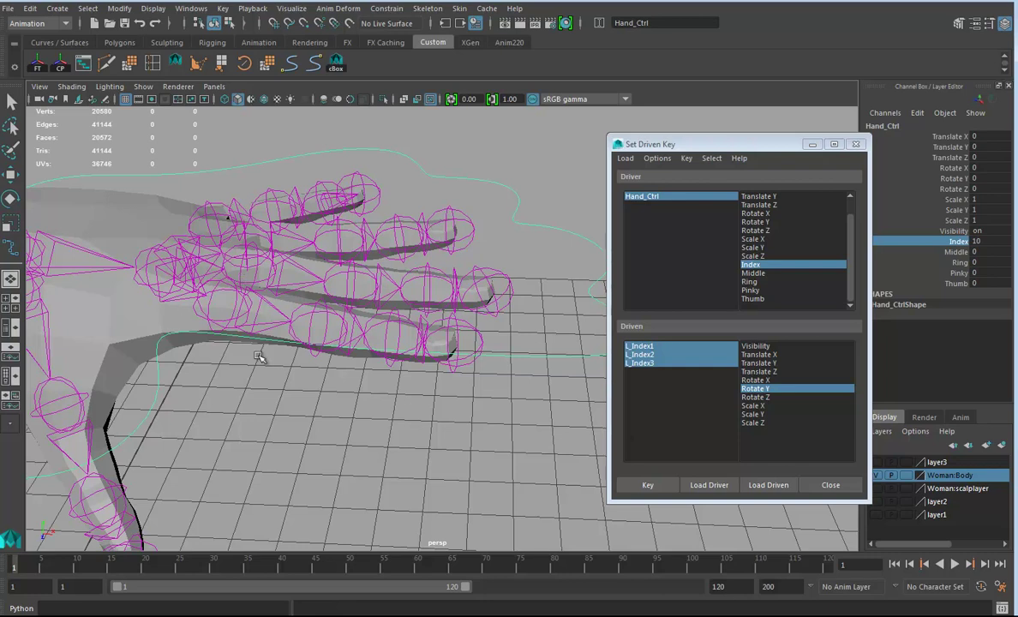
pyautogui.moveTo(241, 341)
pyautogui.keyDown('alt'); pyautogui.mouseDown()
pyautogui.moveTo(286, 358)
pyautogui.moveTo(246, 337)
pyautogui.mouseUp(); pyautogui.keyUp('alt')
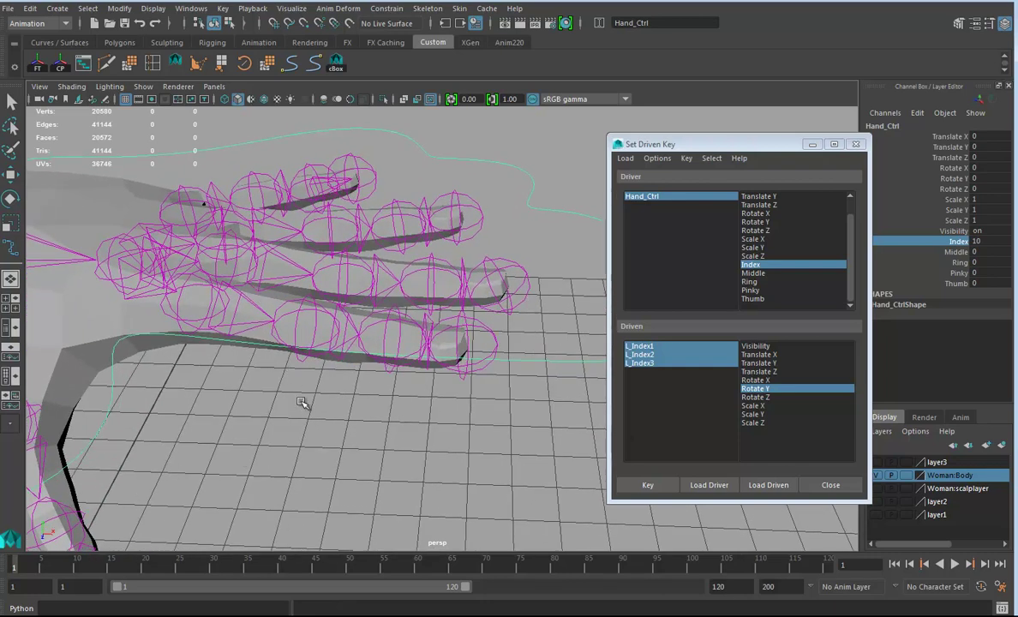
# Select the three index finger joints and curl them together to about 96 degrees in Rotate Y.
pyautogui.click(260, 335)
pyautogui.keyDown('shift'); pyautogui.click(330, 322); pyautogui.keyUp('shift')
pyautogui.keyDown('shift'); pyautogui.click(399, 320); pyautogui.keyUp('shift')
pyautogui.moveTo(405, 321); pyautogui.dragTo(373, 398)
pyautogui.keyDown('alt'); pyautogui.moveTo(282, 407); pyautogui.dragTo(332, 363); pyautogui.keyUp('alt')
pyautogui.keyDown('alt'); pyautogui.moveTo(332, 363); pyautogui.dragTo(360, 360, button='right'); pyautogui.keyUp('alt')
pyautogui.keyDown('alt'); pyautogui.moveTo(360, 360); pyautogui.dragTo(368, 413, button='middle'); pyautogui.keyUp('alt')
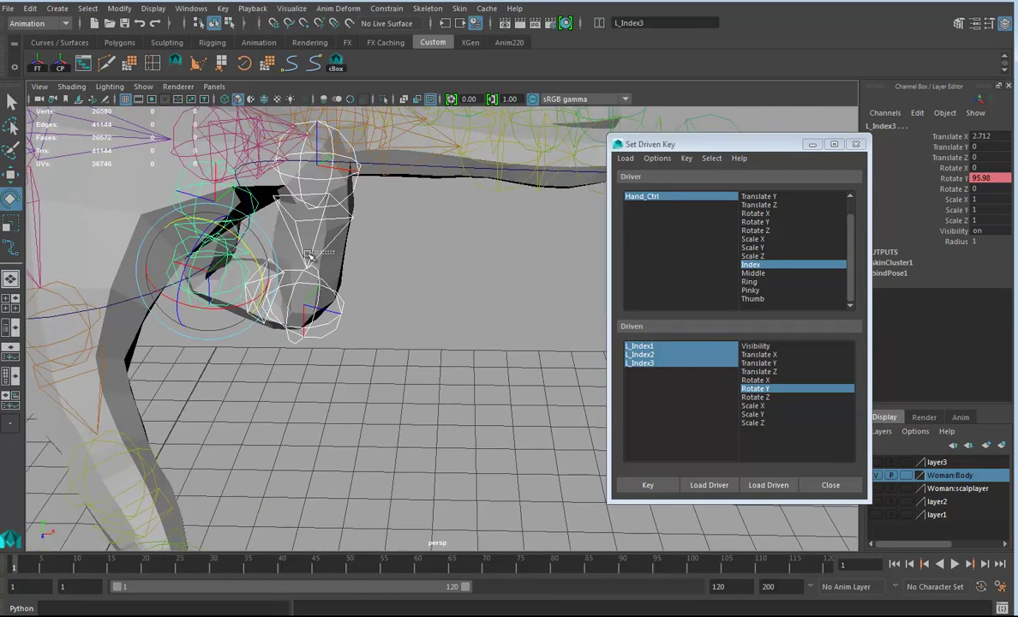
# Refine Rotate Y to about 114 degrees on L_Index3 and 101.5 on L_Index1, and key the curl at Index 10.
pyautogui.click(287, 221)
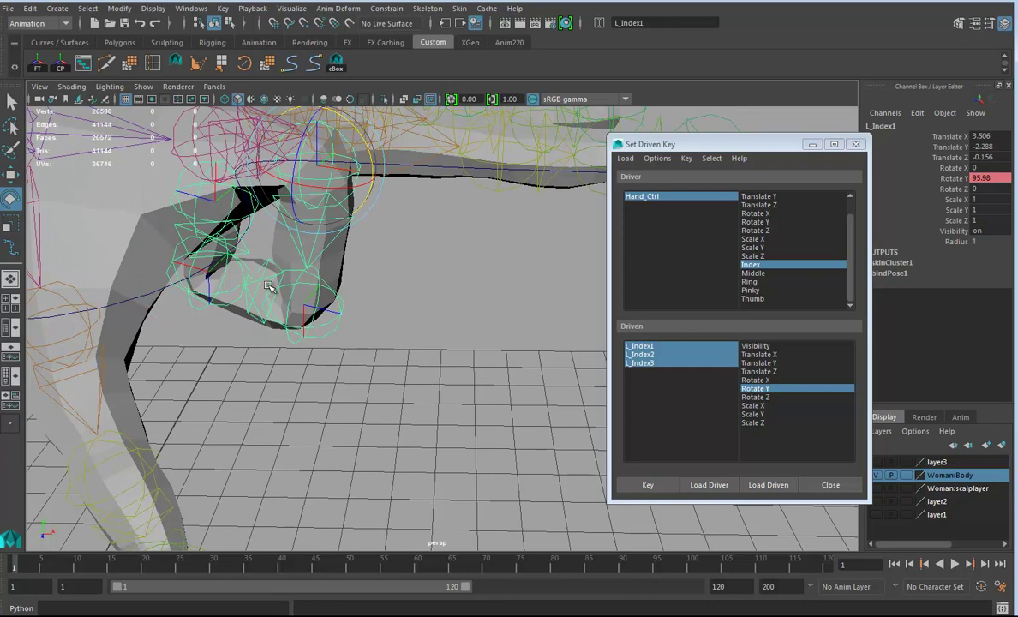
pyautogui.click(254, 305)
pyautogui.moveTo(276, 265); pyautogui.dragTo(299, 257)
pyautogui.press('Down')
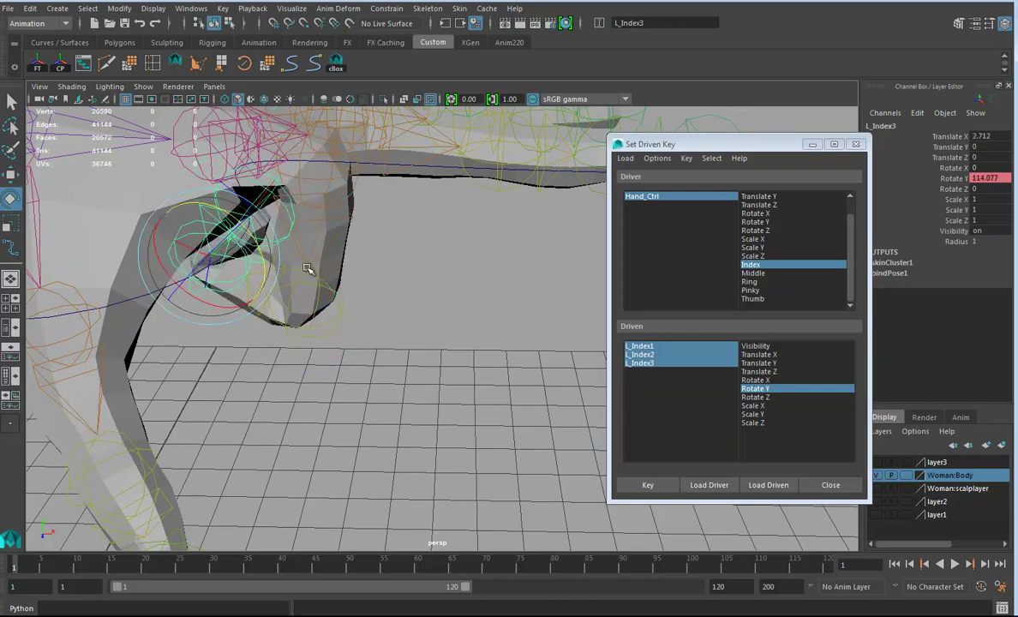
pyautogui.click(330, 251)
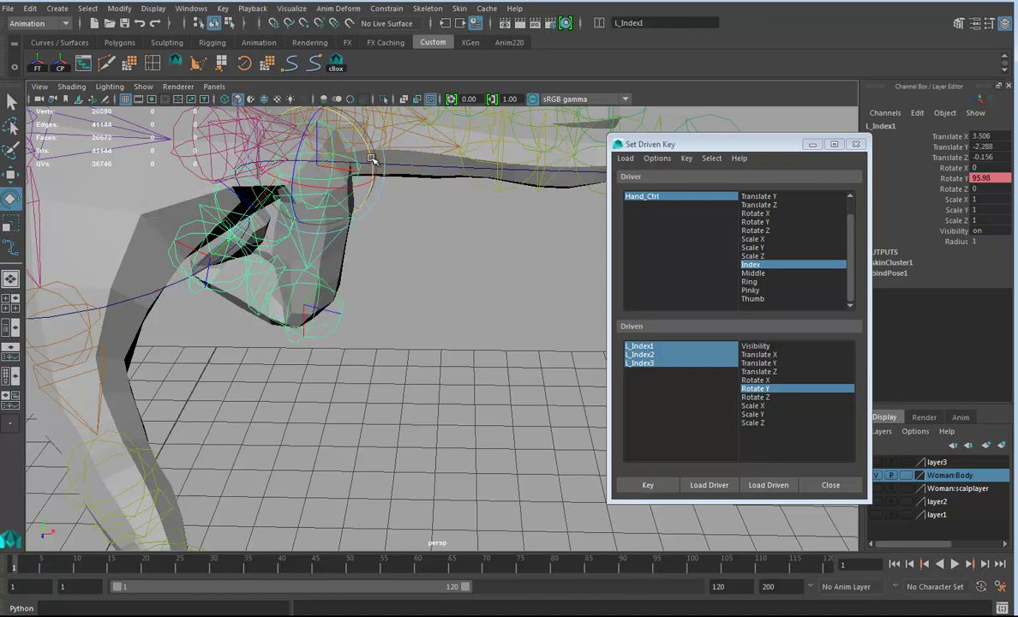
pyautogui.moveTo(369, 163); pyautogui.dragTo(373, 168)
pyautogui.keyDown('alt'); pyautogui.moveTo(382, 221); pyautogui.dragTo(459, 296); pyautogui.keyUp('alt')
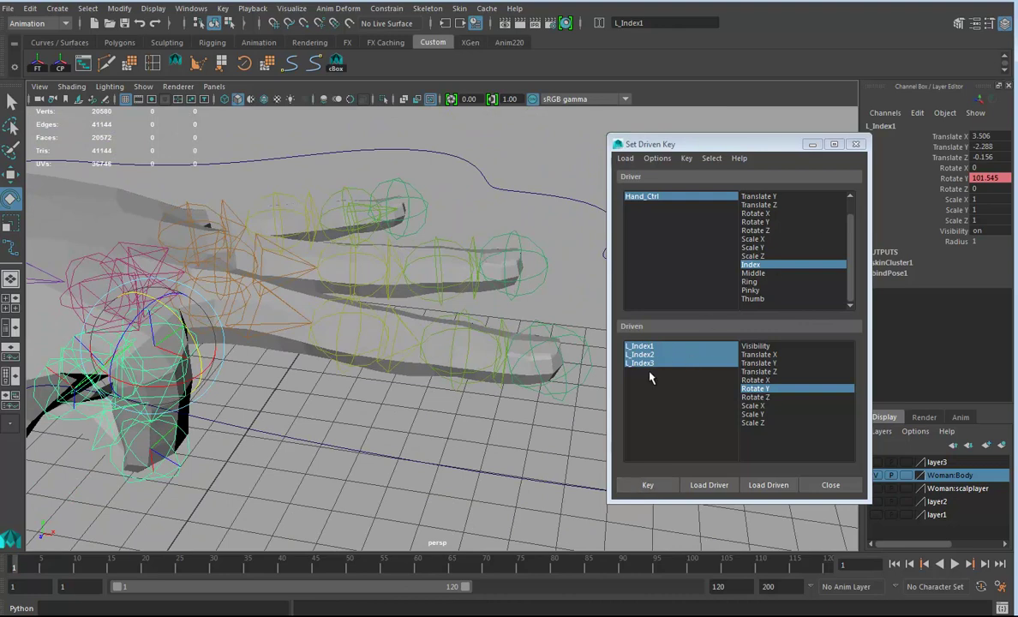
# Select Hand_Ctrl and set its Index attribute to -10.
pyautogui.keyDown('alt'); pyautogui.moveTo(411, 421); pyautogui.dragTo(524, 326); pyautogui.keyUp('alt')
pyautogui.click(526, 328)
pyautogui.click(958, 241)
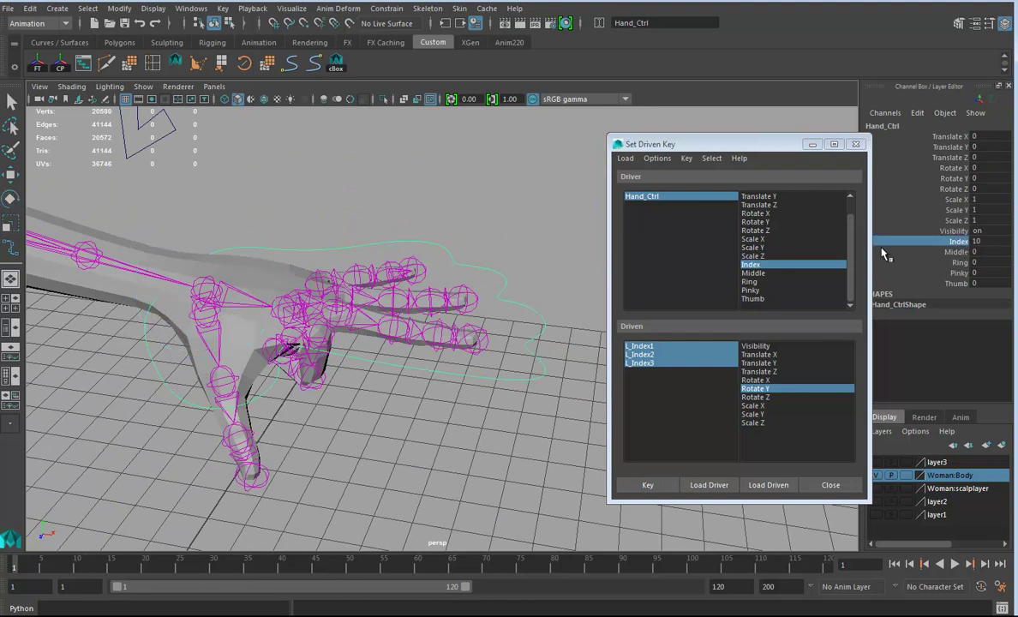
pyautogui.moveTo(484, 228); pyautogui.dragTo(358, 229, button='middle')
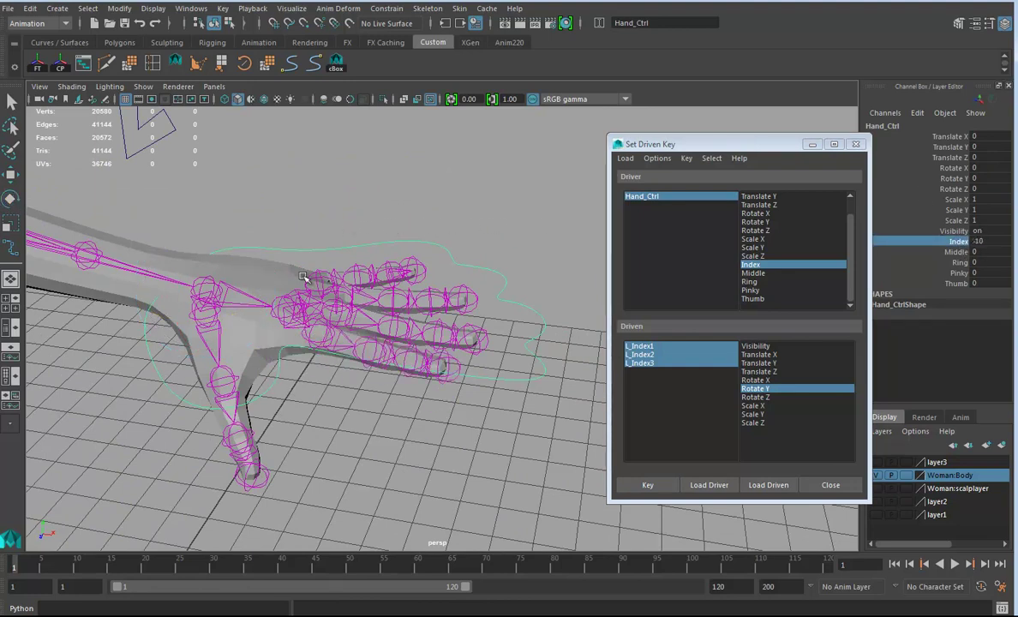
# Bend the three index finger joints backward to about -33 degrees in Rotate Y and set a driven key.
pyautogui.moveTo(347, 345); pyautogui.dragTo(389, 367)
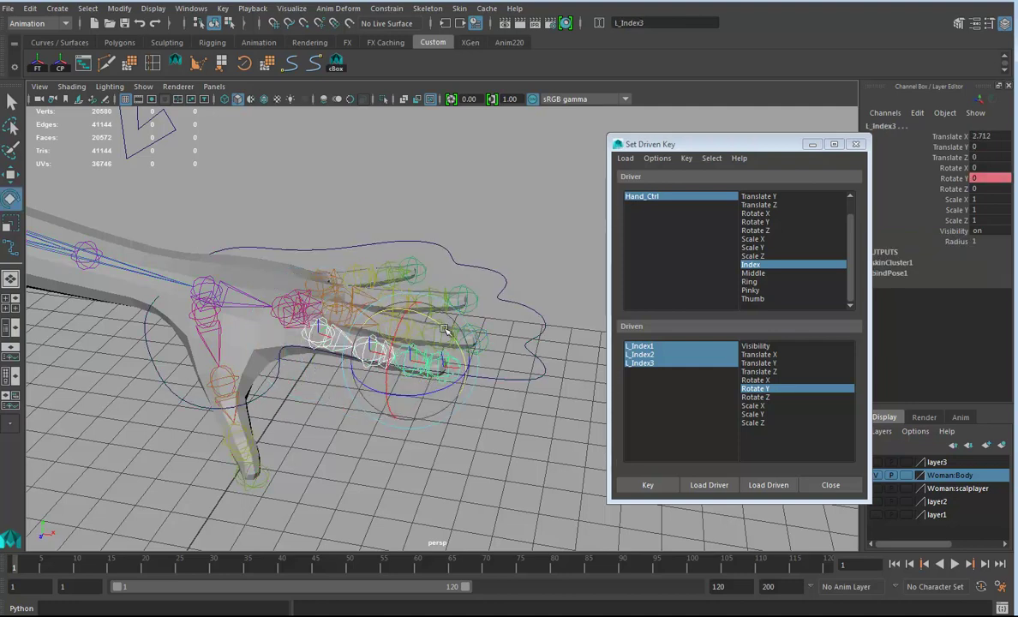
pyautogui.click(420, 314)
pyautogui.moveTo(420, 313)
pyautogui.mouseDown()
pyautogui.moveTo(358, 307)
pyautogui.moveTo(412, 318)
pyautogui.mouseUp()
pyautogui.click(648, 485)
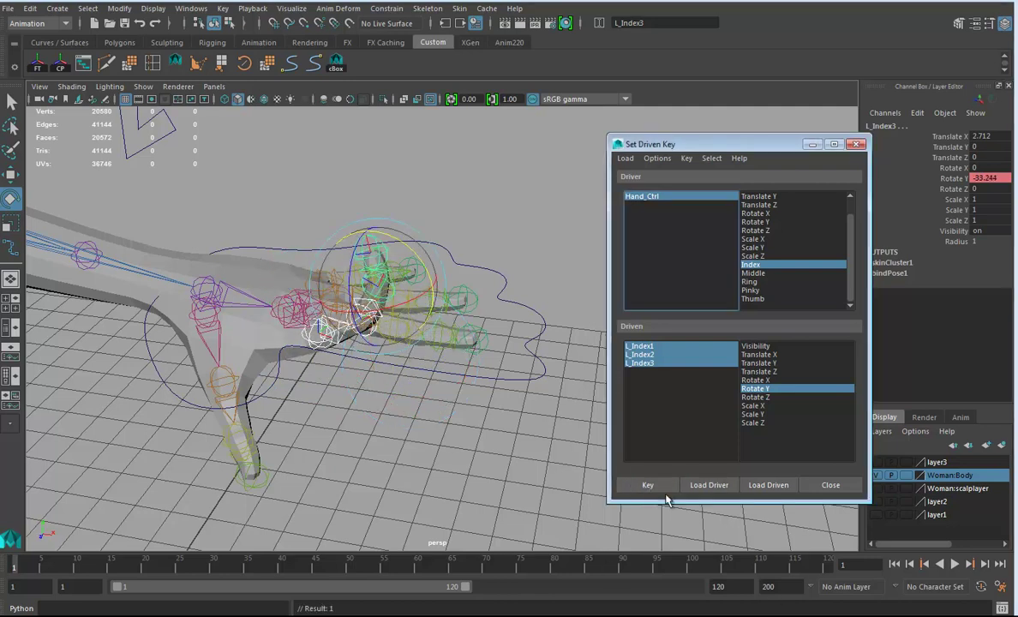
# Select Hand_Ctrl and scrub its Index attribute back to 10 to test the finger curl.
pyautogui.keyDown('alt'); pyautogui.moveTo(357, 396); pyautogui.dragTo(477, 370); pyautogui.keyUp('alt')
pyautogui.click(514, 391)
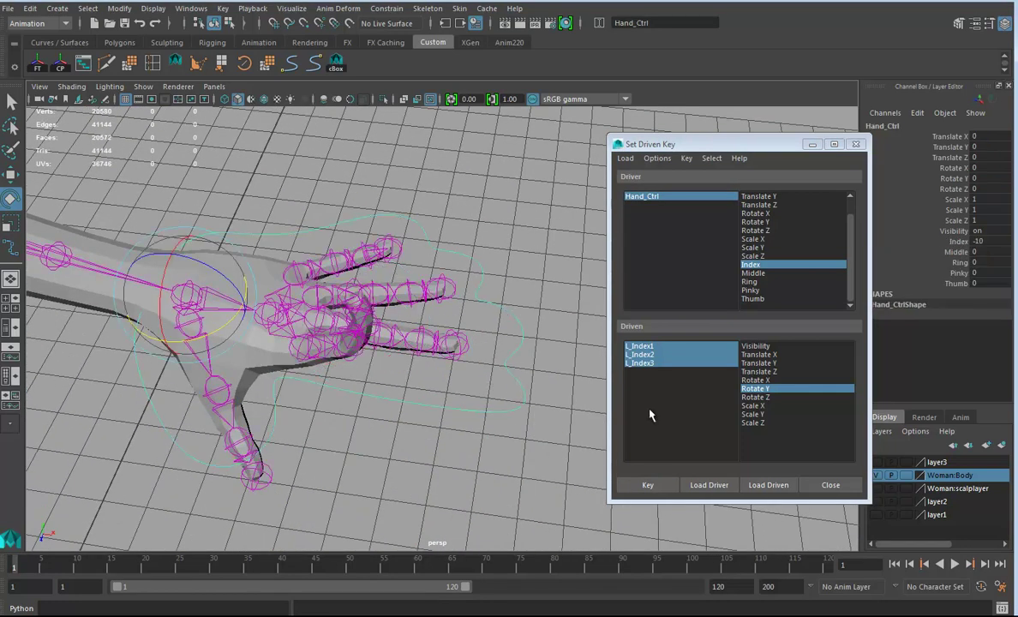
pyautogui.click(959, 242)
pyautogui.moveTo(341, 375); pyautogui.dragTo(447, 389, button='middle')
pyautogui.keyDown('alt'); pyautogui.moveTo(418, 394); pyautogui.dragTo(437, 412); pyautogui.keyUp('alt')
pyautogui.keyDown('alt'); pyautogui.moveTo(389, 440); pyautogui.dragTo(352, 399); pyautogui.keyUp('alt')
# Load L_Mid1, L_Mid2 and L_Mid3 as the driven objects and select Rotate Y for all three.
pyautogui.click(383, 396)
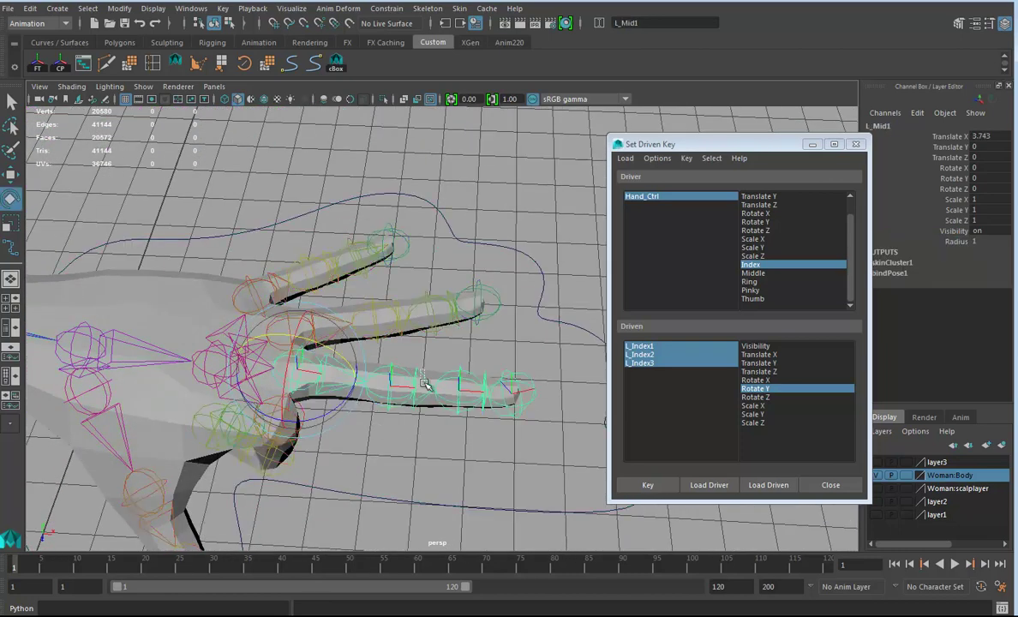
pyautogui.click(467, 387)
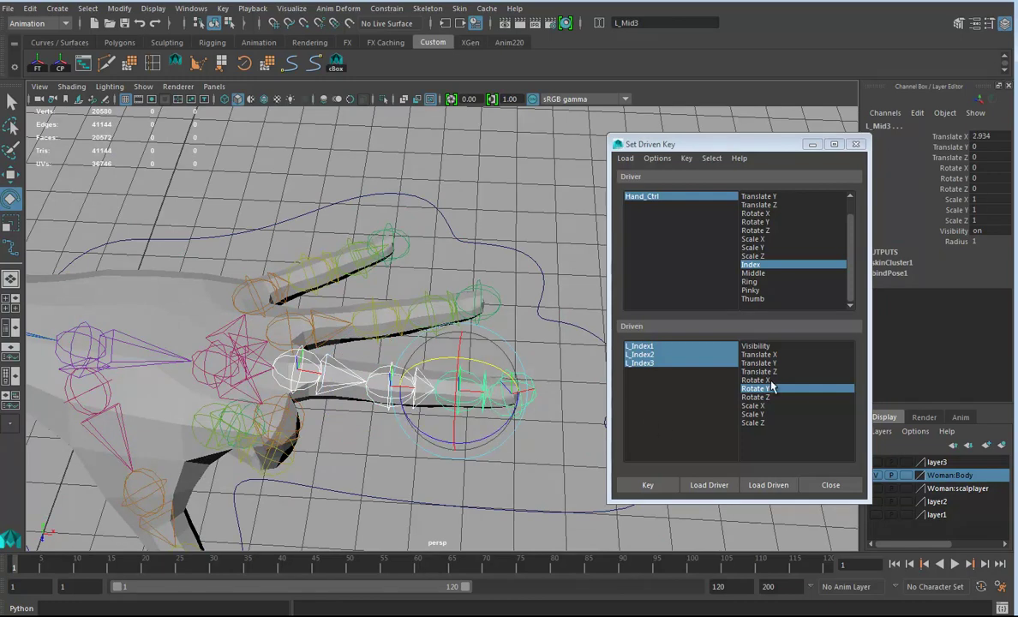
pyautogui.click(765, 485)
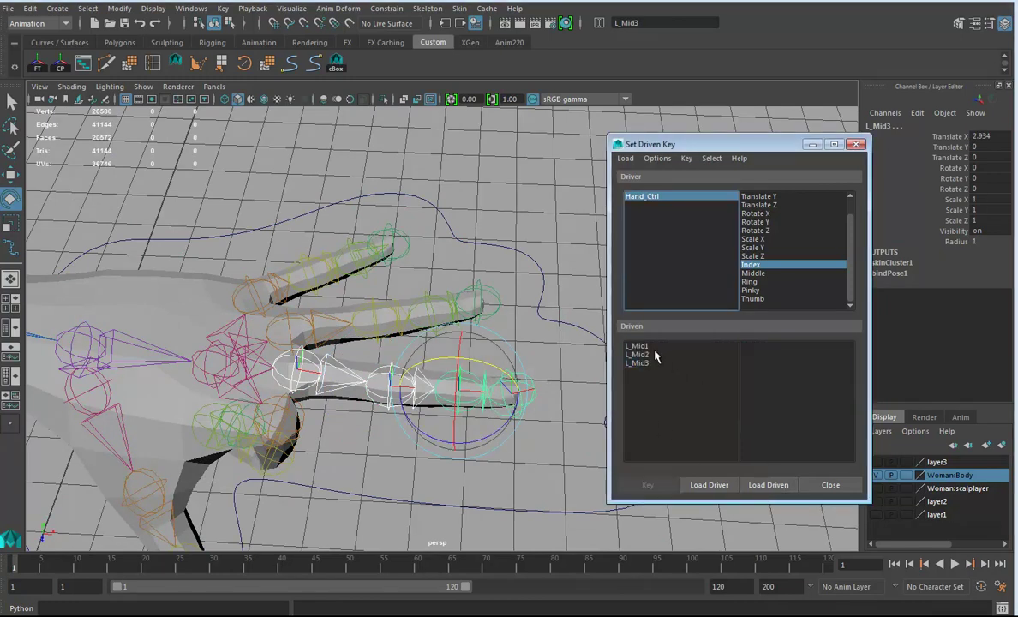
pyautogui.moveTo(641, 345); pyautogui.dragTo(648, 369)
pyautogui.click(761, 390)
# Choose Hand_Ctrl's Middle attribute as the driver and key Rotate Y of the middle finger joints at 0.
pyautogui.keyDown('alt'); pyautogui.moveTo(428, 394); pyautogui.dragTo(463, 417, button='right'); pyautogui.keyUp('alt')
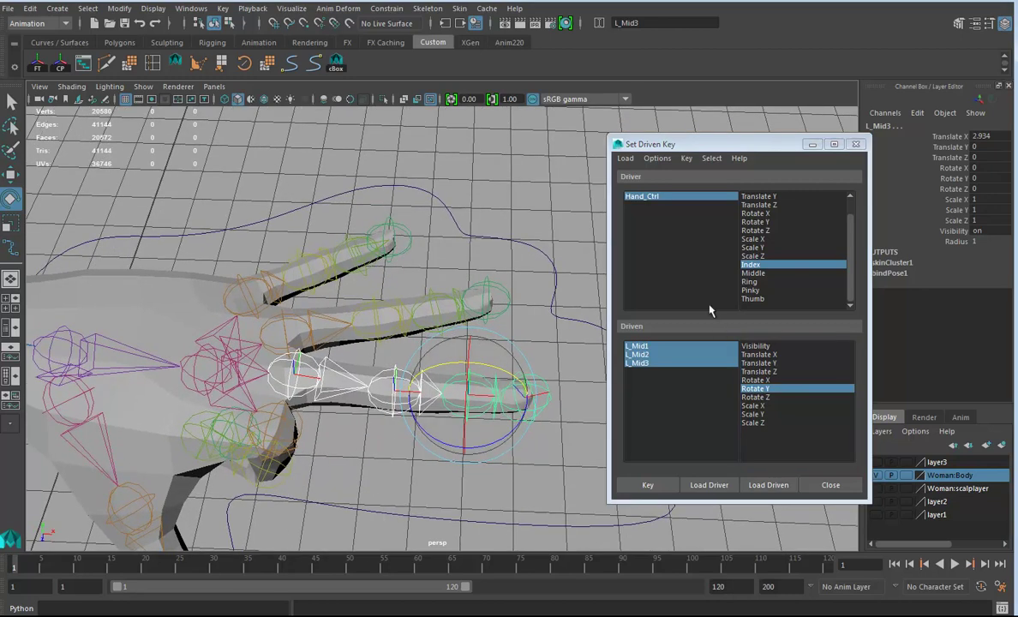
pyautogui.click(752, 273)
pyautogui.click(646, 486)
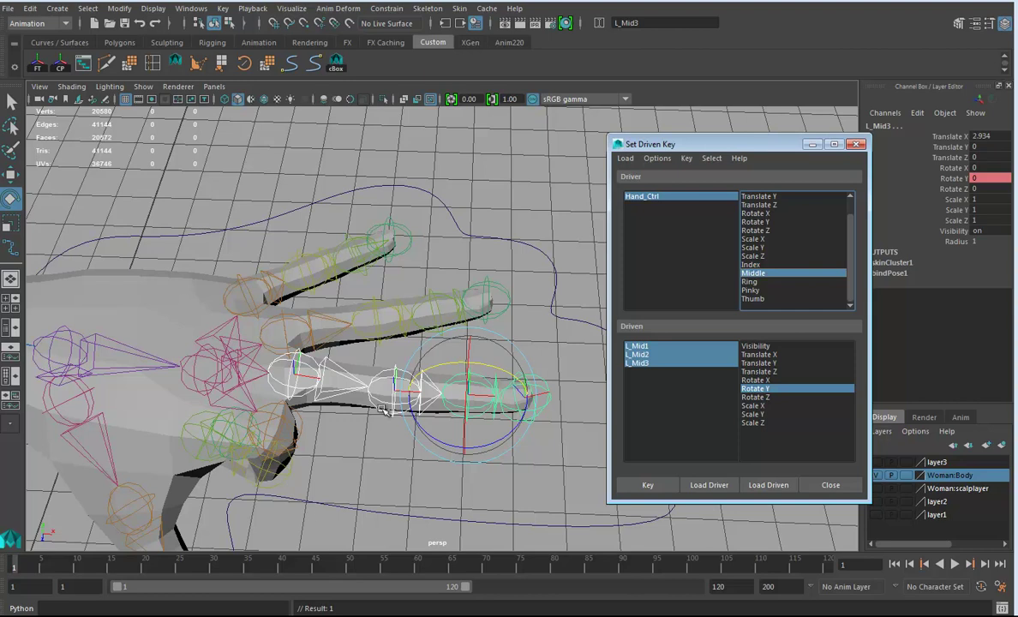
# Set Hand_Ctrl's Middle attribute to 10 and curl the three middle finger joints to about 96 degrees in Rotate Y.
pyautogui.click(692, 198)
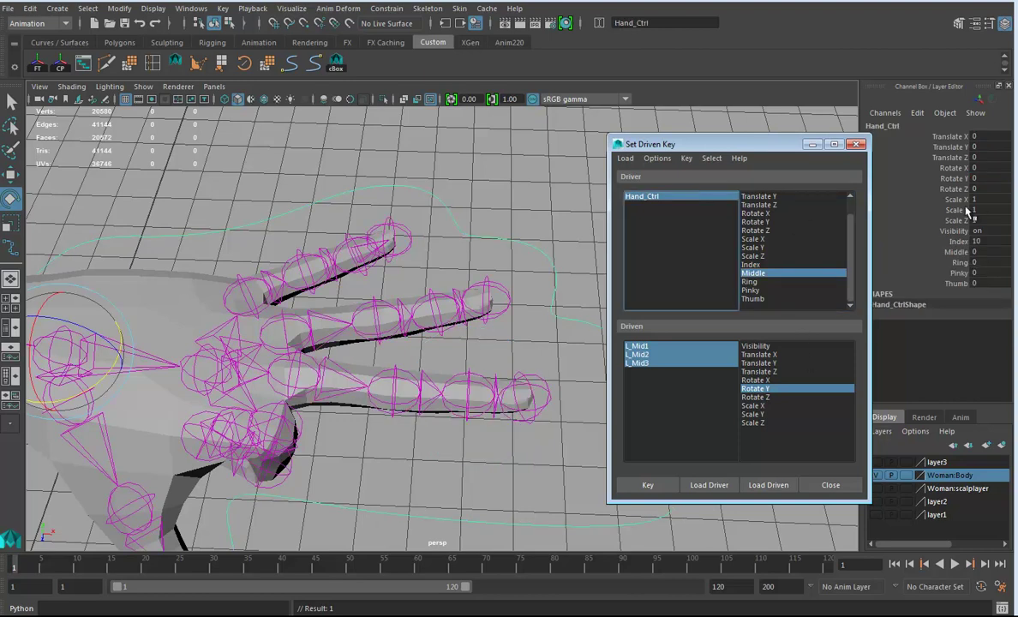
pyautogui.click(956, 253)
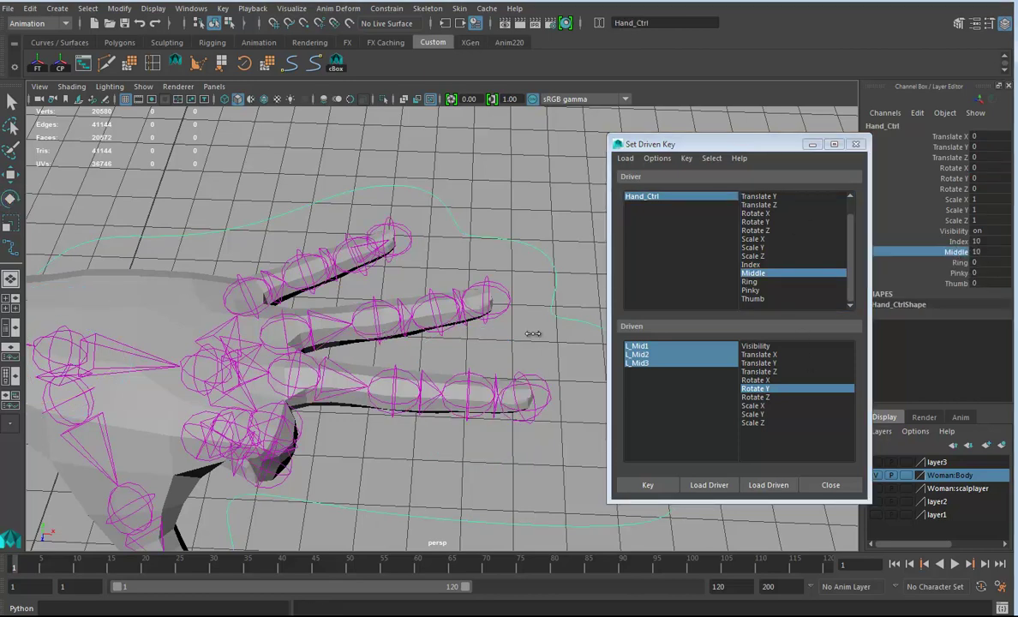
pyautogui.click(348, 369)
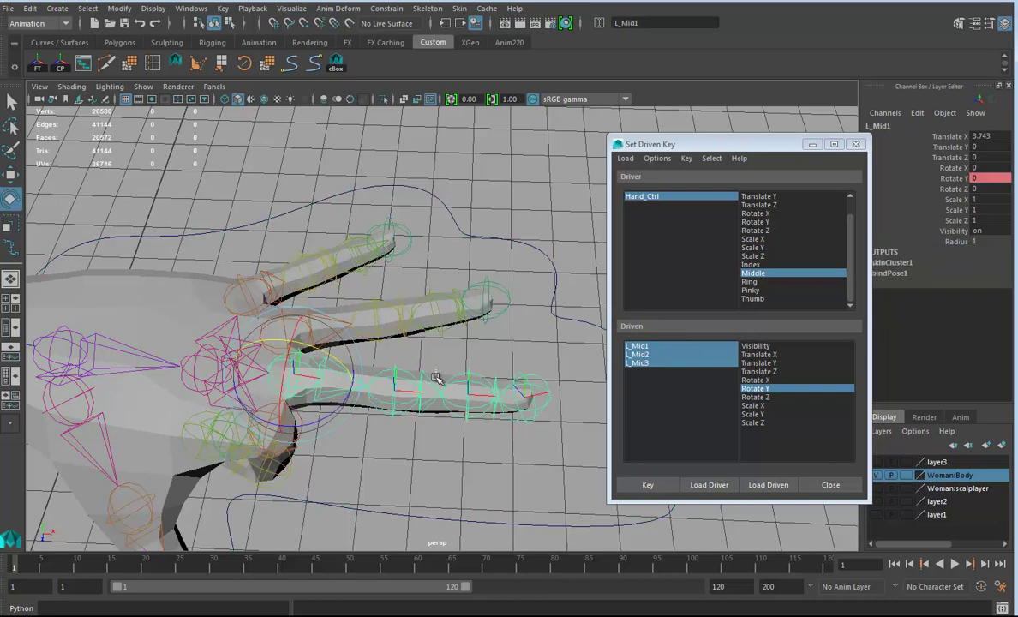
pyautogui.keyDown('shift'); pyautogui.click(432, 398); pyautogui.keyUp('shift')
pyautogui.keyDown('shift'); pyautogui.click(488, 404); pyautogui.keyUp('shift')
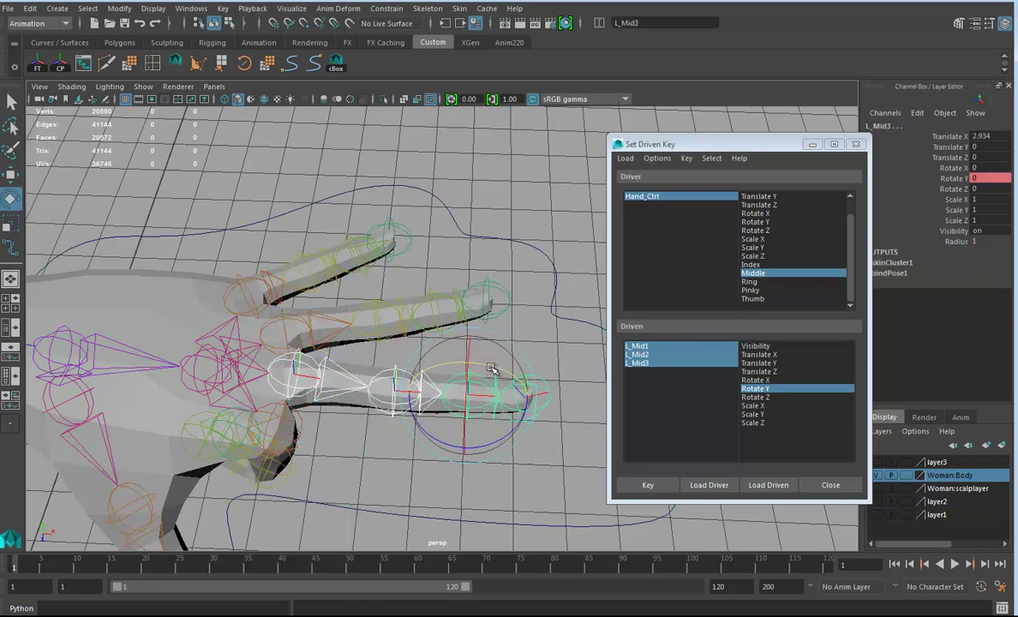
pyautogui.moveTo(487, 404); pyautogui.dragTo(528, 423)
# Refine Rotate Y to about 107 degrees on L_Mid2 and 123.5 on L_Mid3, and key the curl at Middle 10.
pyautogui.keyDown('alt'); pyautogui.moveTo(419, 428); pyautogui.dragTo(357, 407); pyautogui.keyUp('alt')
pyautogui.press('f')
pyautogui.keyDown('alt'); pyautogui.moveTo(360, 348); pyautogui.dragTo(130, 326); pyautogui.keyUp('alt')
pyautogui.keyDown('alt'); pyautogui.moveTo(223, 354); pyautogui.dragTo(198, 338, button='middle'); pyautogui.keyUp('alt')
pyautogui.keyDown('alt'); pyautogui.moveTo(198, 339); pyautogui.dragTo(383, 276); pyautogui.keyUp('alt')
pyautogui.click(354, 364)
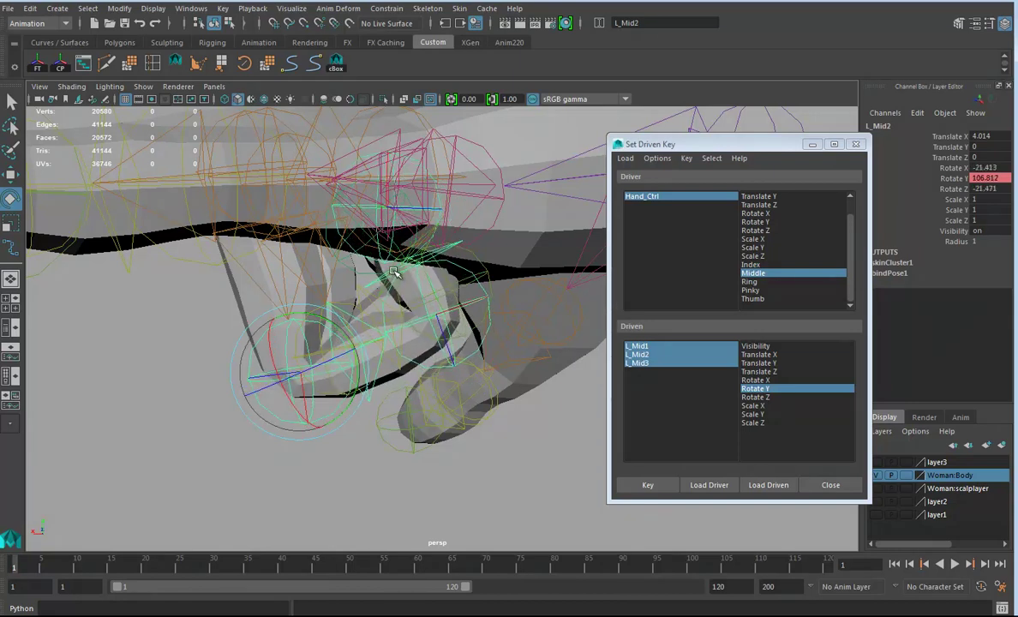
pyautogui.click(396, 271)
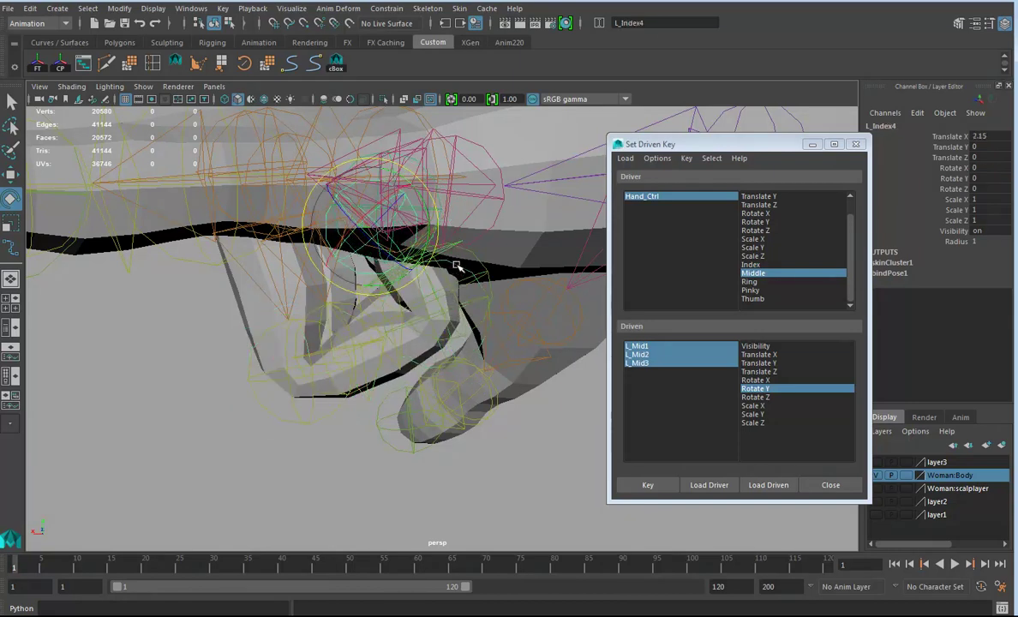
pyautogui.click(417, 286)
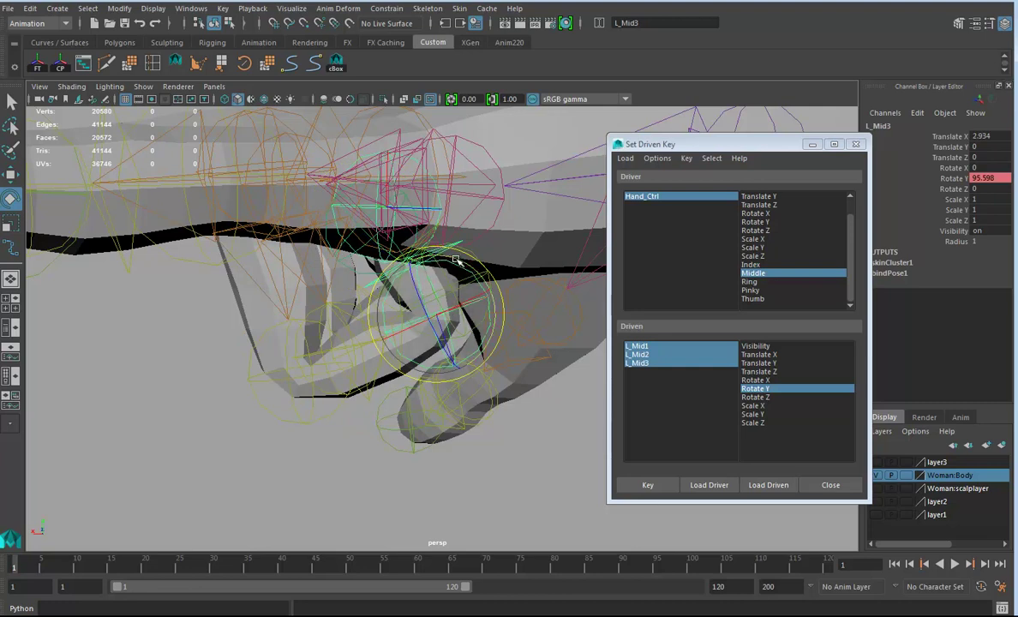
pyautogui.moveTo(457, 260); pyautogui.dragTo(426, 255)
pyautogui.keyDown('alt'); pyautogui.moveTo(280, 359); pyautogui.dragTo(484, 358); pyautogui.keyUp('alt')
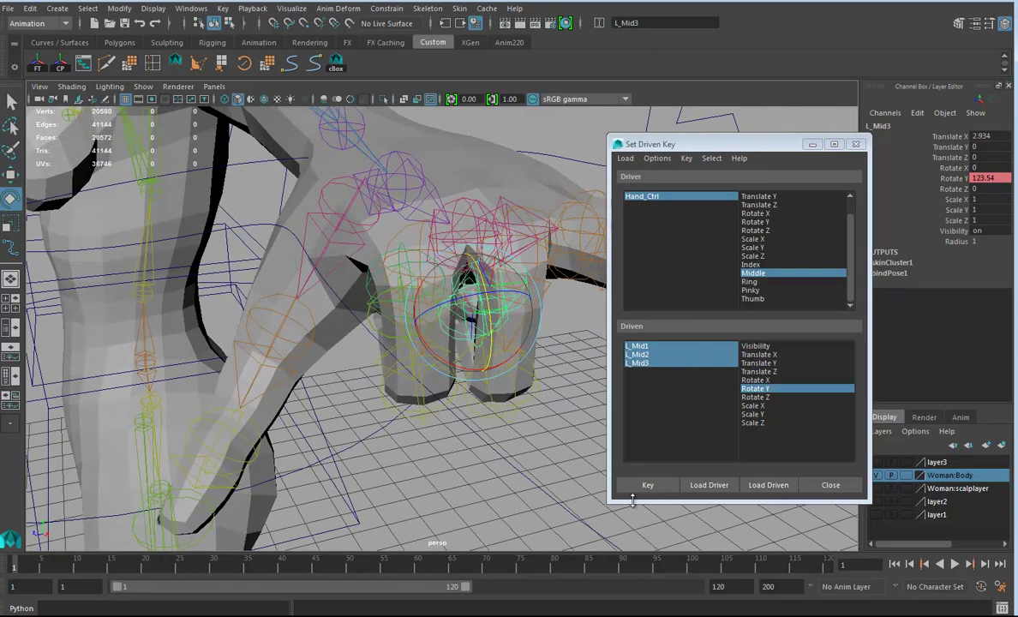
pyautogui.keyDown('alt'); pyautogui.moveTo(385, 352); pyautogui.dragTo(412, 395); pyautogui.keyUp('alt')
# Select Hand_Ctrl and set its Index and Middle attributes together to -10.
pyautogui.click(707, 202)
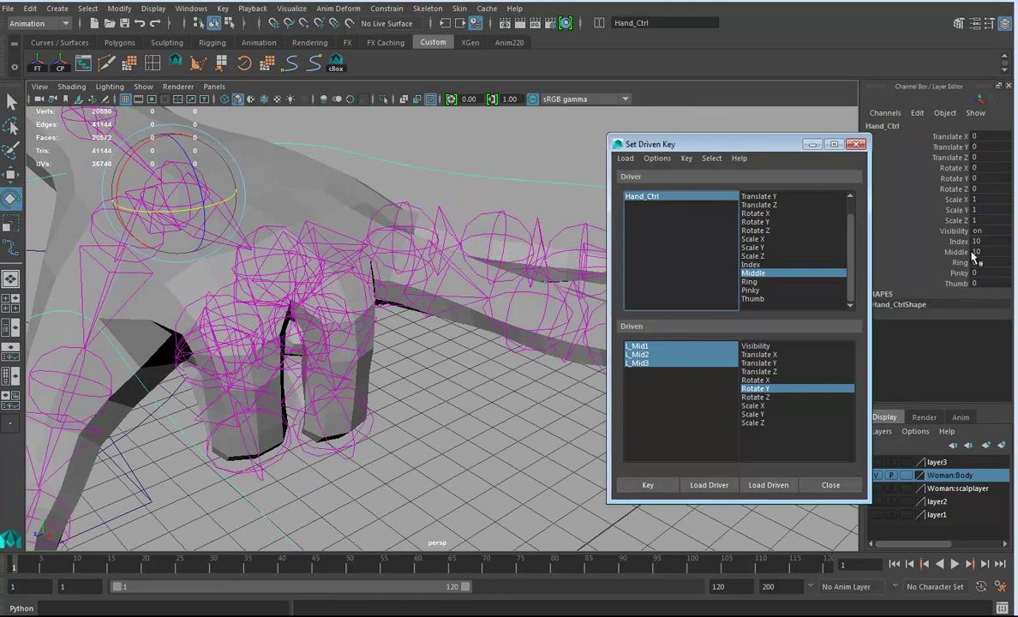
pyautogui.moveTo(965, 245); pyautogui.dragTo(953, 254)
pyautogui.moveTo(470, 434); pyautogui.dragTo(74, 408, button='middle')
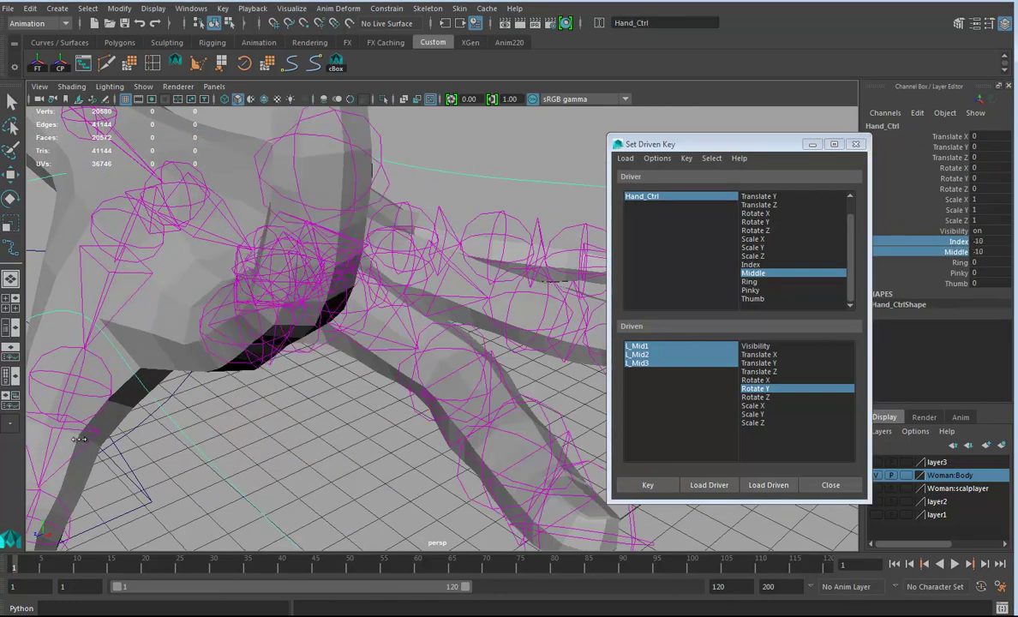
# Bend the three middle finger joints backward to about -48 degrees in Rotate Y and set a driven key.
pyautogui.keyDown('alt'); pyautogui.moveTo(286, 399); pyautogui.dragTo(688, 412); pyautogui.keyUp('alt')
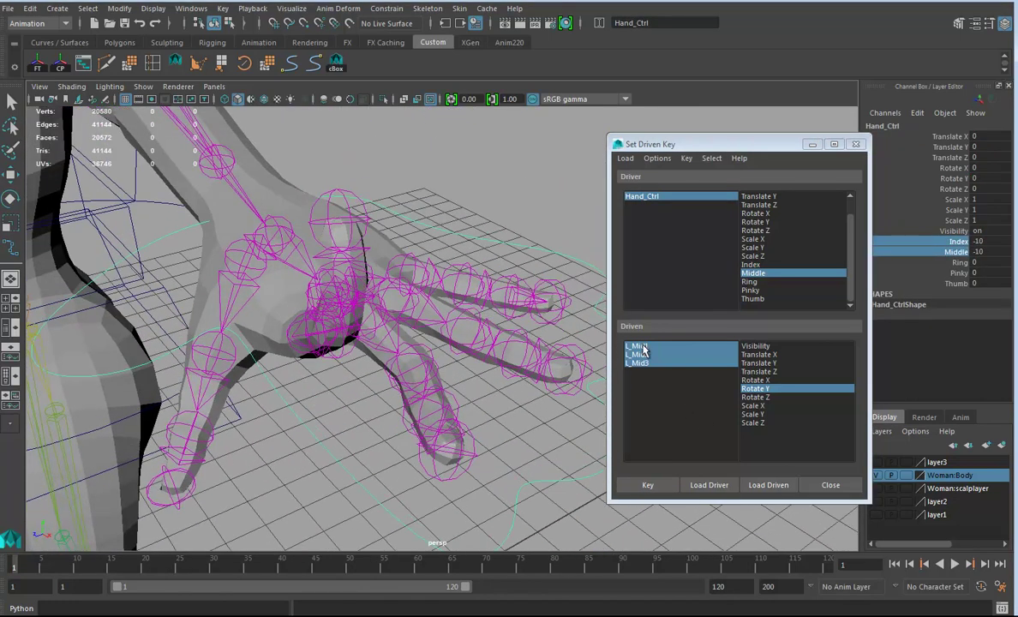
pyautogui.moveTo(639, 346); pyautogui.dragTo(643, 361)
pyautogui.press('e')
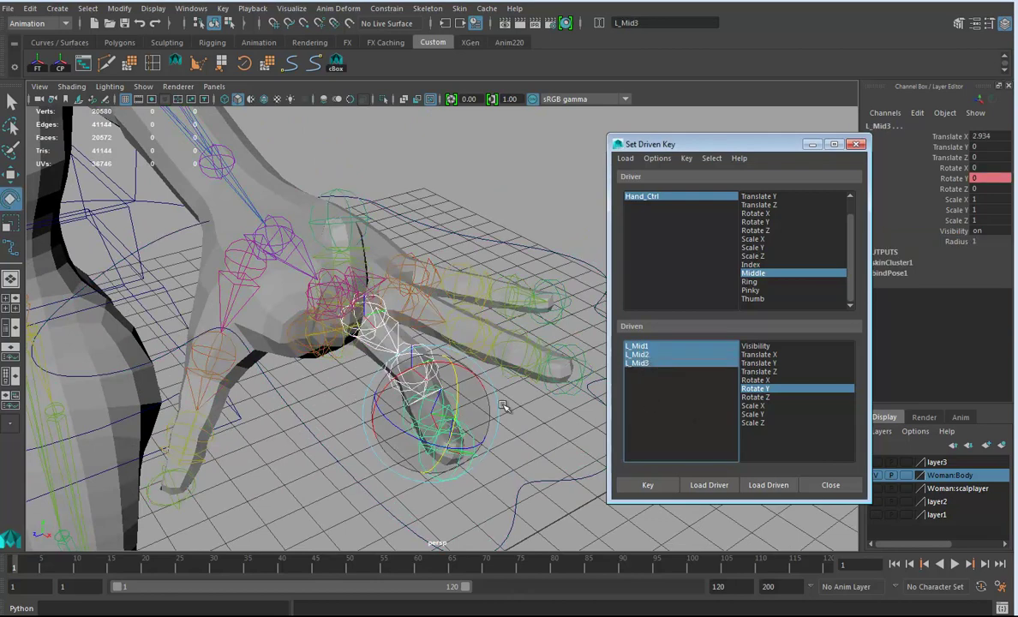
pyautogui.keyDown('alt'); pyautogui.moveTo(488, 408); pyautogui.dragTo(302, 366); pyautogui.keyUp('alt')
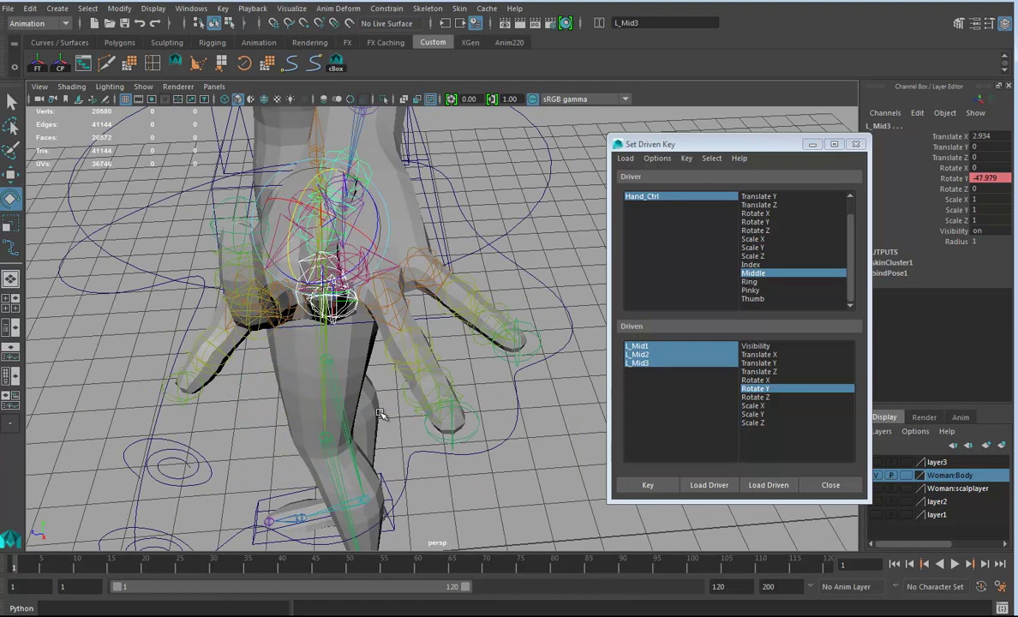
pyautogui.keyDown('alt'); pyautogui.moveTo(355, 386); pyautogui.dragTo(372, 311); pyautogui.keyUp('alt')
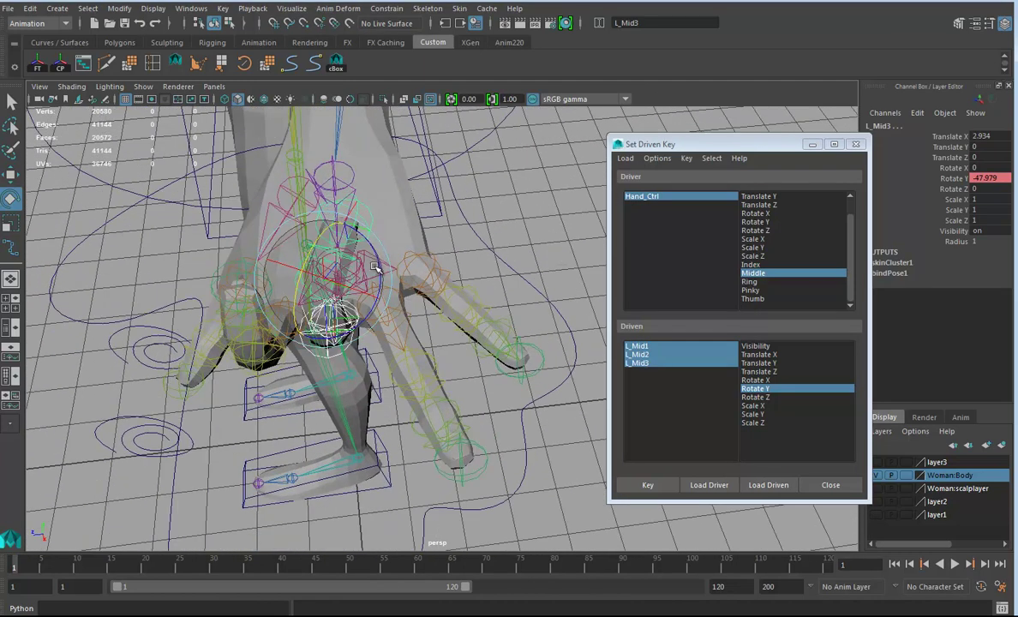
pyautogui.moveTo(382, 266)
pyautogui.mouseDown()
pyautogui.moveTo(378, 257)
pyautogui.moveTo(385, 269)
pyautogui.mouseUp()
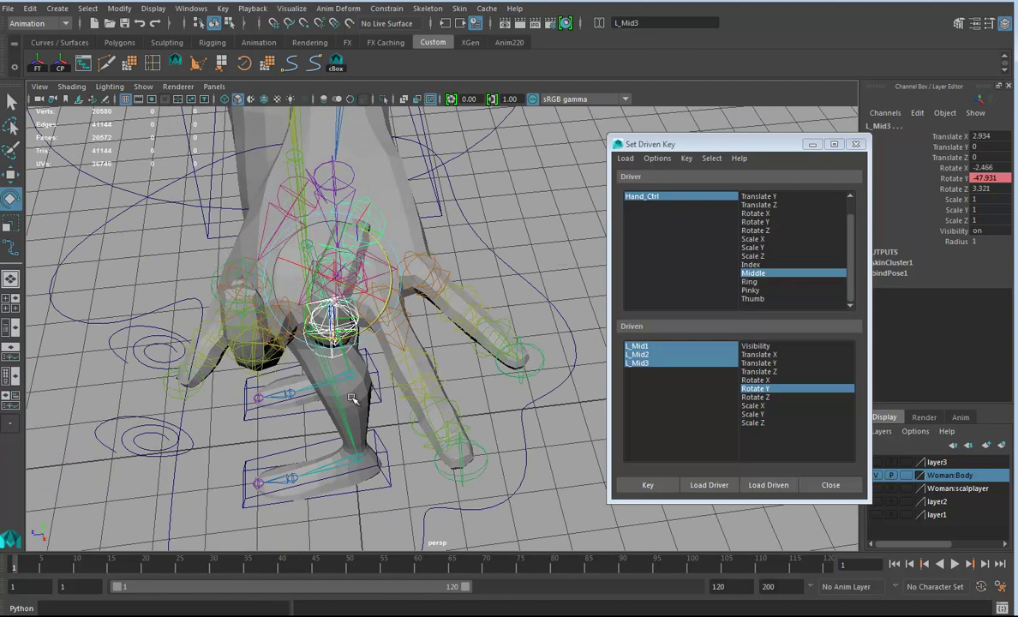
pyautogui.click(663, 489)
# Select Hand_Ctrl and scrub its Index and Middle attributes together until both fingers curl into the palm.
pyautogui.keyDown('alt'); pyautogui.moveTo(232, 415); pyautogui.dragTo(425, 400); pyautogui.keyUp('alt')
pyautogui.moveTo(402, 353); pyautogui.dragTo(435, 366, button='right')
pyautogui.keyDown('alt'); pyautogui.moveTo(480, 402); pyautogui.dragTo(472, 336); pyautogui.keyUp('alt')
pyautogui.click(561, 327)
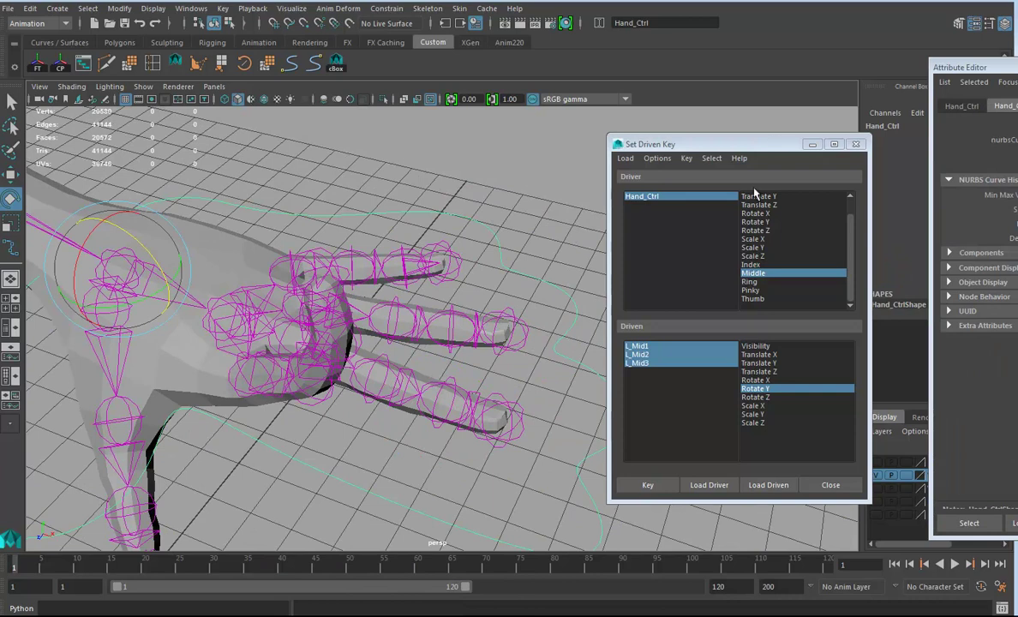
pyautogui.moveTo(1009, 69); pyautogui.dragTo(1017, 82)
pyautogui.moveTo(968, 243); pyautogui.dragTo(961, 253)
pyautogui.moveTo(377, 267); pyautogui.dragTo(495, 306, button='middle')
# Select the ring finger joints from L_Ring1 through L_Ring4.
pyautogui.click(345, 311)
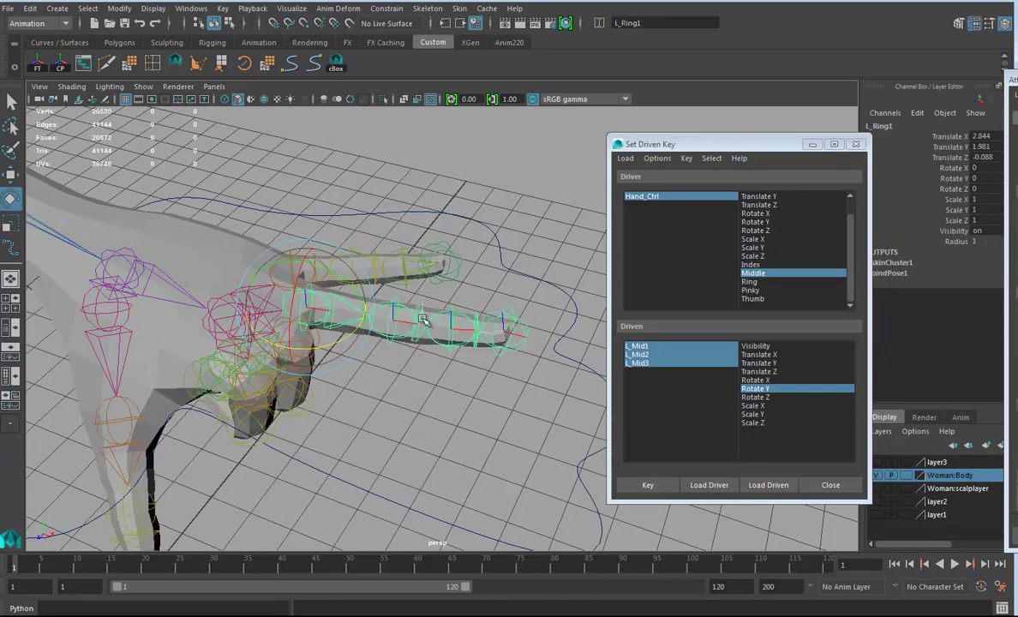
pyautogui.keyDown('shift'); pyautogui.click(424, 324); pyautogui.keyUp('shift')
pyautogui.keyDown('shift'); pyautogui.click(479, 334); pyautogui.keyUp('shift')
pyautogui.click(482, 337)
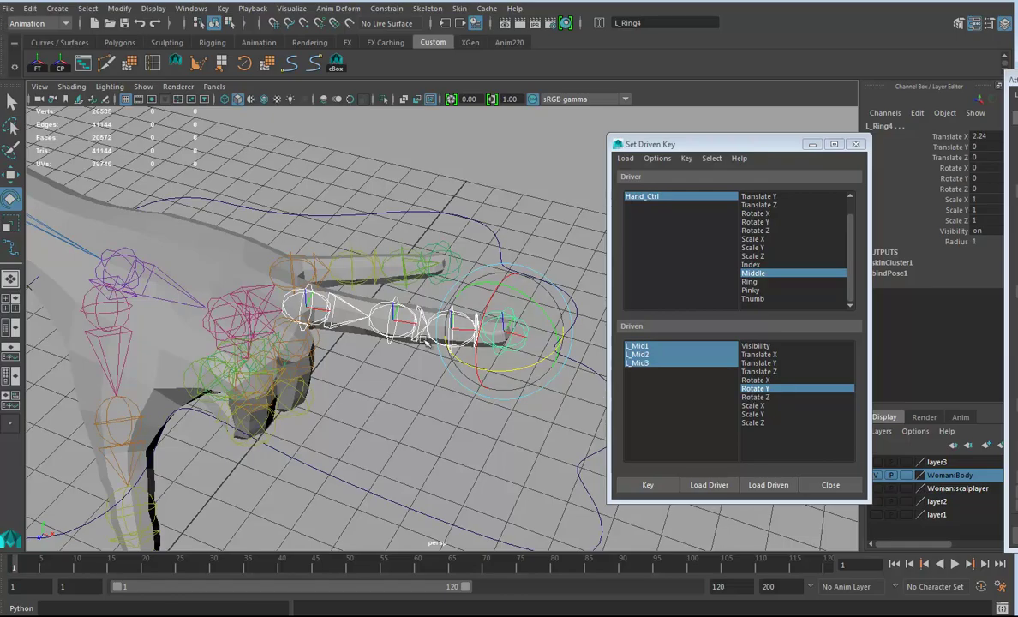
# Move the Set Driven Key window away from the arm and select the elbow control.
pyautogui.moveTo(451, 320)
pyautogui.keyDown('alt'); pyautogui.mouseDown()
pyautogui.moveTo(257, 313)
pyautogui.moveTo(318, 323)
pyautogui.moveTo(363, 345)
pyautogui.moveTo(341, 346)
pyautogui.moveTo(405, 284)
pyautogui.moveTo(422, 249)
pyautogui.moveTo(408, 350)
pyautogui.moveTo(278, 336)
pyautogui.moveTo(379, 357)
pyautogui.moveTo(420, 336)
pyautogui.moveTo(498, 340)
pyautogui.moveTo(470, 315)
pyautogui.mouseUp(); pyautogui.keyUp('alt')
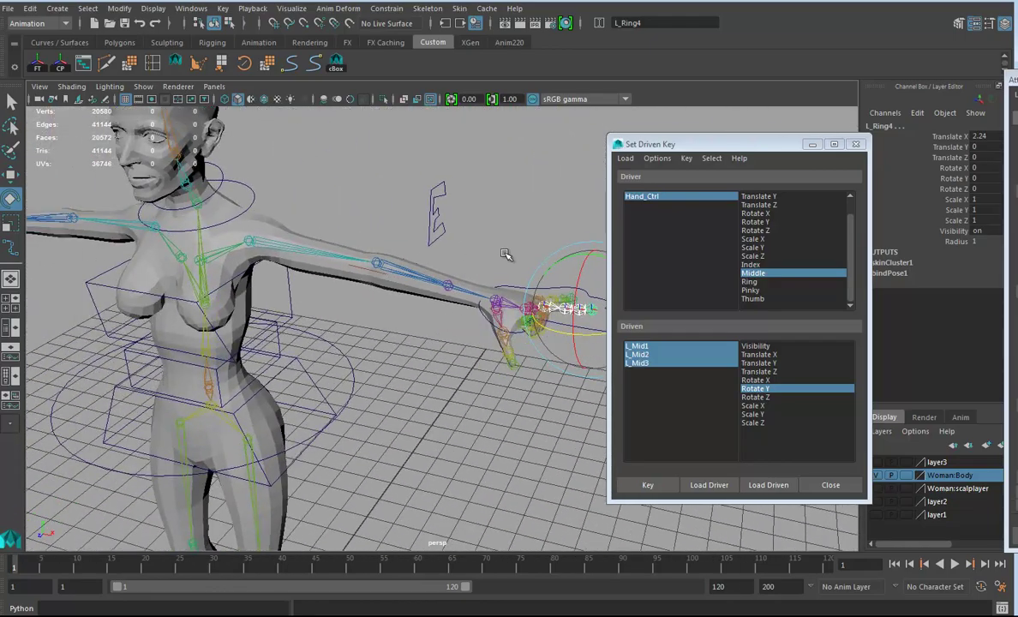
pyautogui.keyDown('alt'); pyautogui.moveTo(506, 255); pyautogui.dragTo(524, 294); pyautogui.keyUp('alt')
pyautogui.moveTo(784, 143); pyautogui.dragTo(783, 128)
pyautogui.keyDown('alt'); pyautogui.moveTo(544, 400); pyautogui.dragTo(395, 203); pyautogui.keyUp('alt')
pyautogui.keyDown('alt'); pyautogui.moveTo(477, 238); pyautogui.dragTo(517, 298); pyautogui.keyUp('alt')
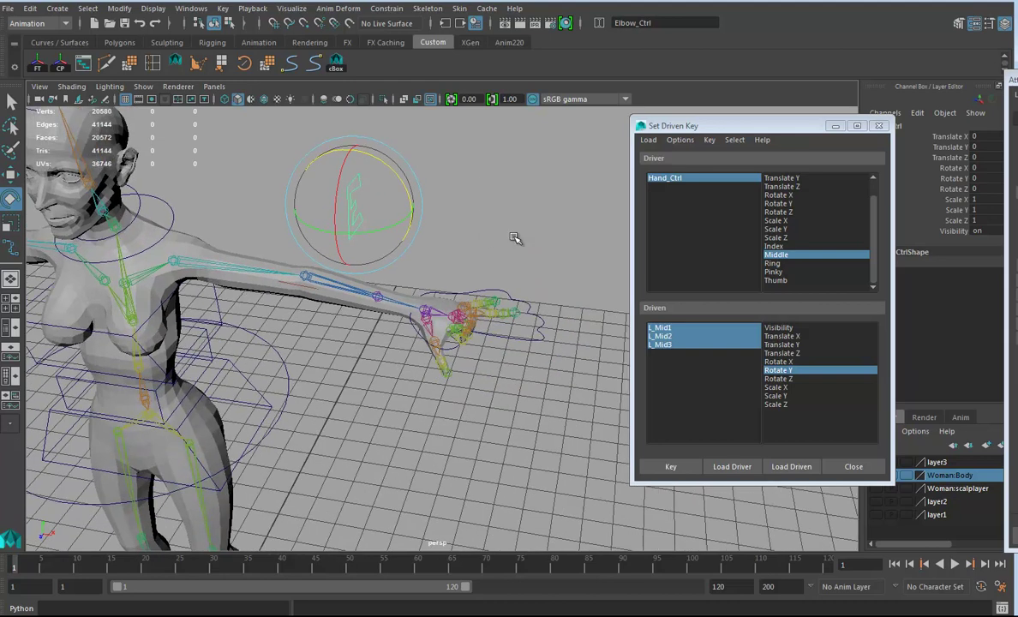
# Set a driven key from Hand_Ctrl's Thumb attribute to Rotate Z of L_Thumb1, L_Thumb2 and L_Thumb3 in the unbent pose.
pyautogui.click(507, 294)
pyautogui.moveTo(720, 126); pyautogui.dragTo(647, 97)
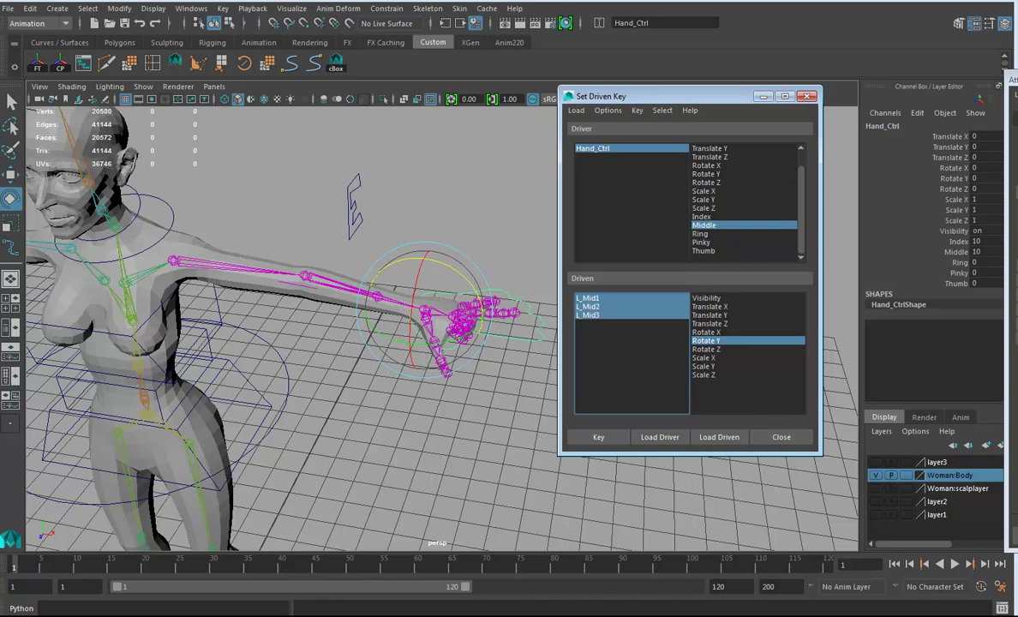
pyautogui.click(759, 247)
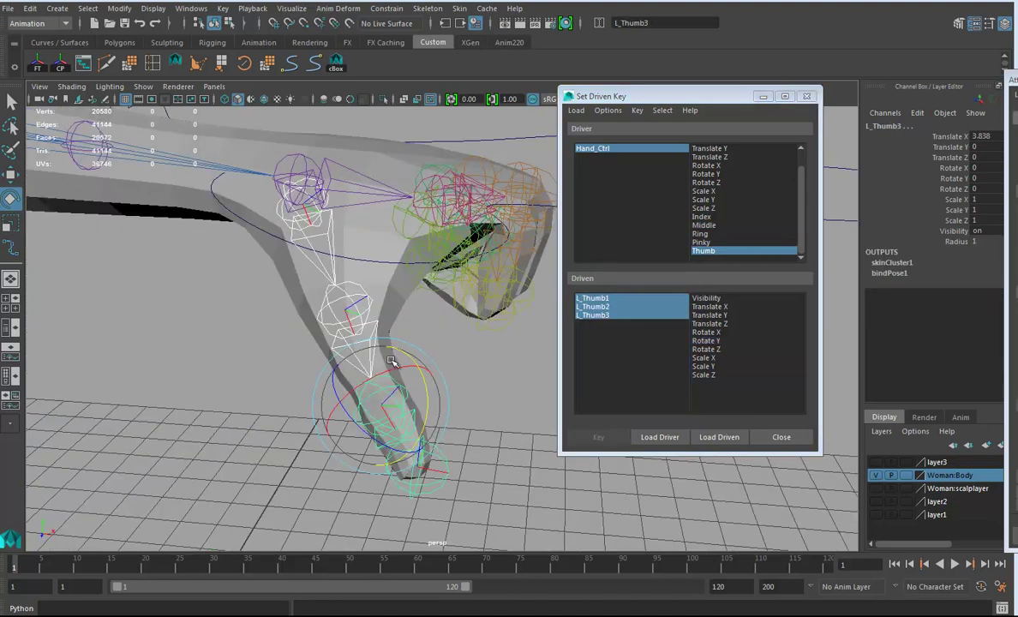
pyautogui.keyDown('alt'); pyautogui.moveTo(392, 360); pyautogui.dragTo(353, 314); pyautogui.keyUp('alt')
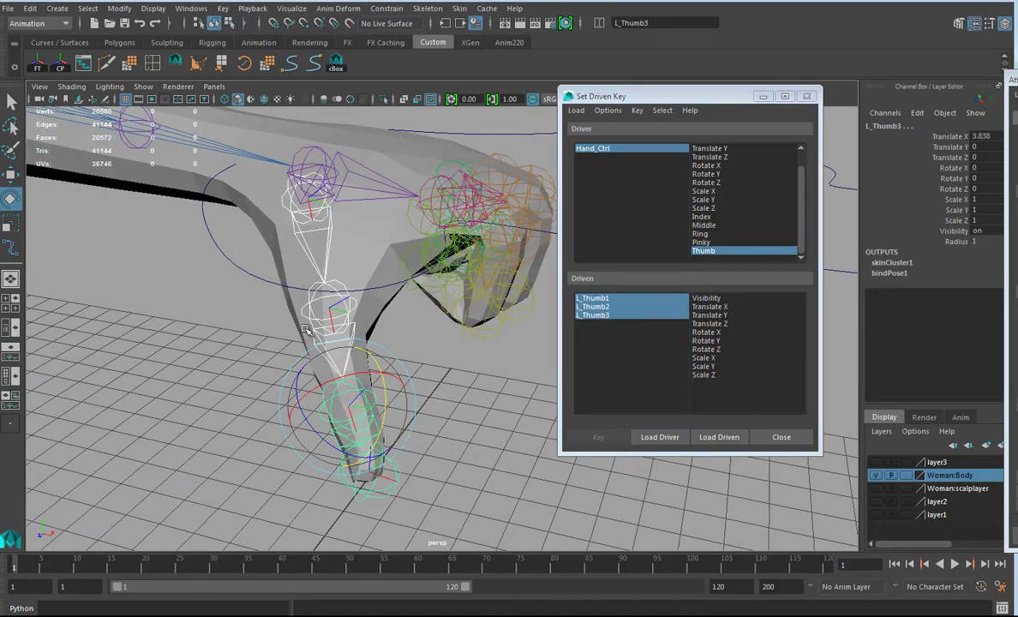
pyautogui.keyDown('alt'); pyautogui.moveTo(315, 190); pyautogui.dragTo(438, 361); pyautogui.keyUp('alt')
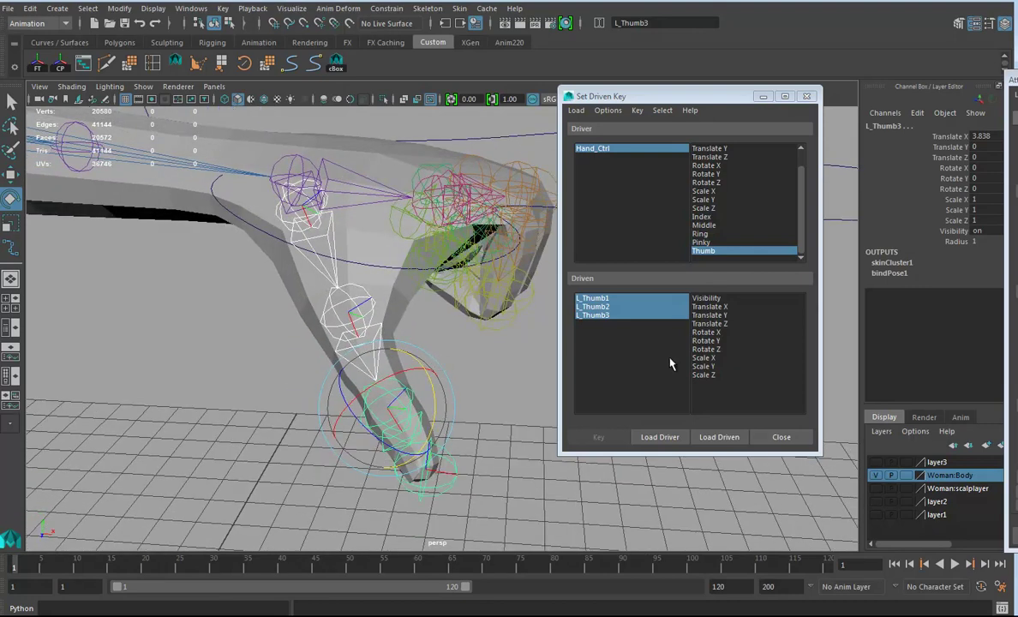
pyautogui.click(706, 348)
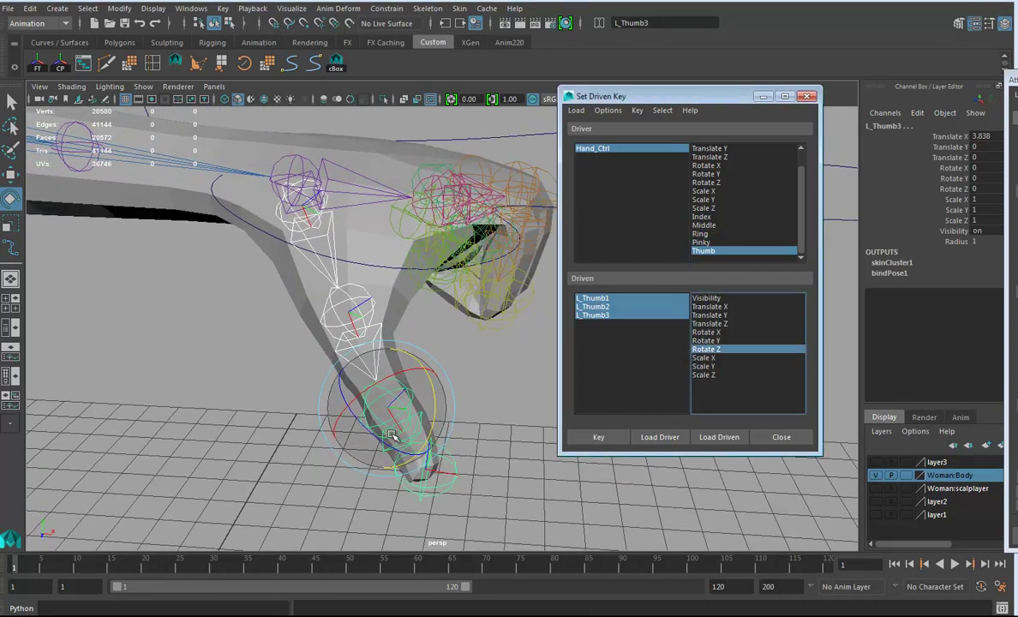
pyautogui.click(598, 437)
# With Hand_Ctrl's Thumb at 10, rotate L_Thumb1 about 20 and the next two thumb joints about 89 degrees in Z, and key the pose.
pyautogui.keyDown('alt'); pyautogui.moveTo(514, 404); pyautogui.dragTo(449, 417); pyautogui.keyUp('alt')
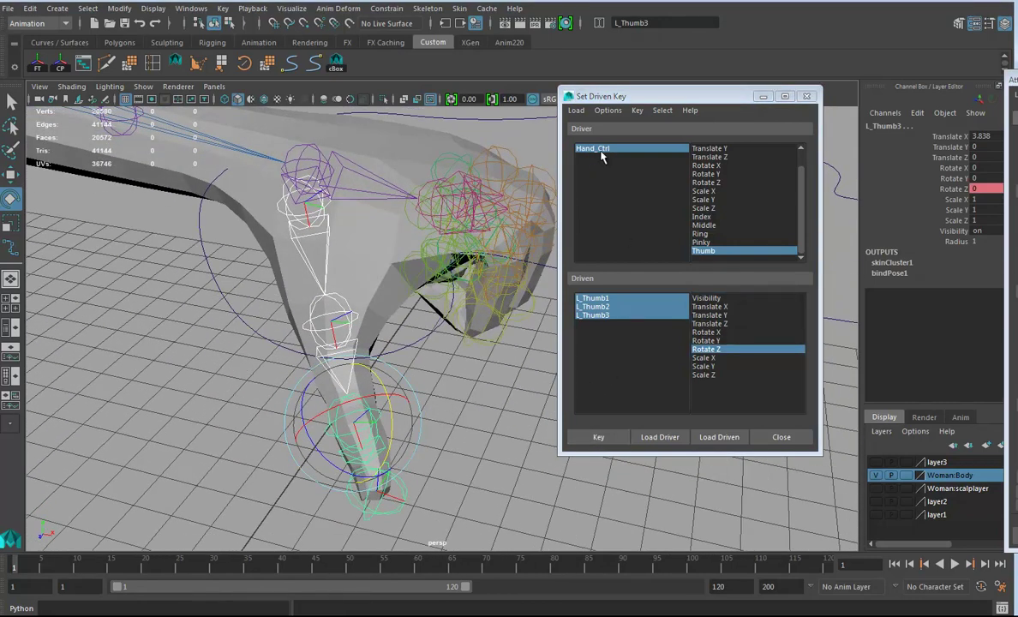
pyautogui.click(601, 150)
pyautogui.click(957, 283)
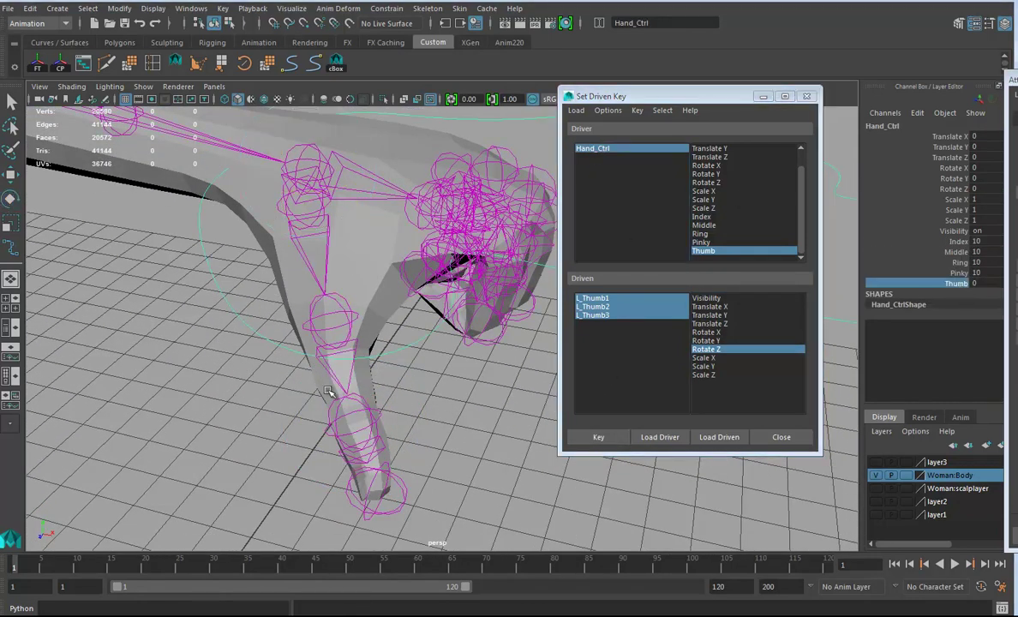
pyautogui.moveTo(293, 274); pyautogui.dragTo(327, 253)
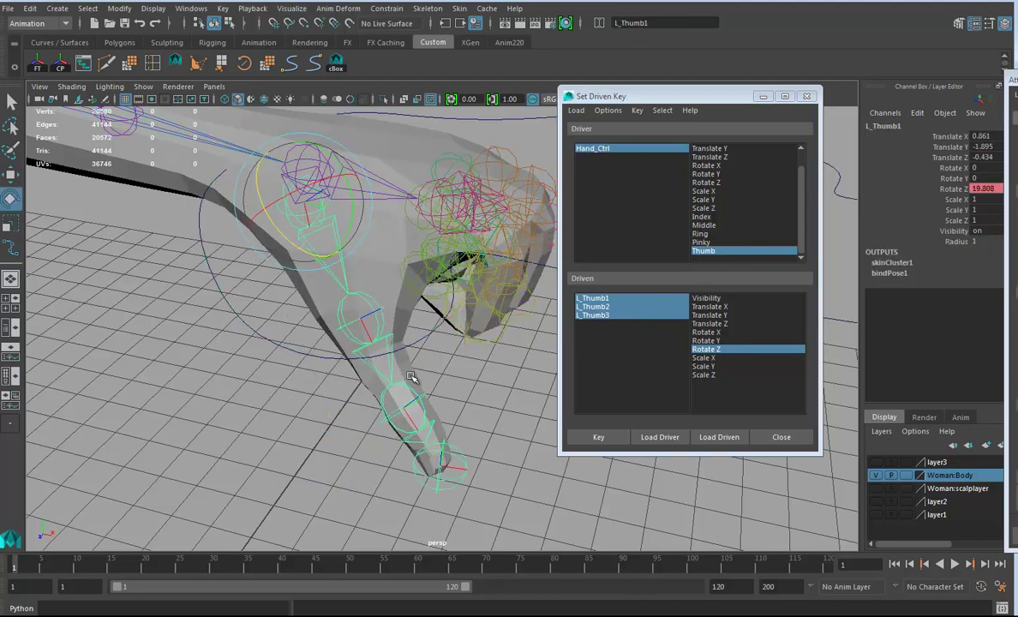
pyautogui.click(427, 408)
pyautogui.keyDown('shift'); pyautogui.moveTo(410, 442); pyautogui.dragTo(444, 245); pyautogui.keyUp('shift')
pyautogui.moveTo(401, 292); pyautogui.dragTo(410, 300)
pyautogui.keyDown('alt'); pyautogui.moveTo(423, 382); pyautogui.dragTo(360, 345); pyautogui.keyUp('alt')
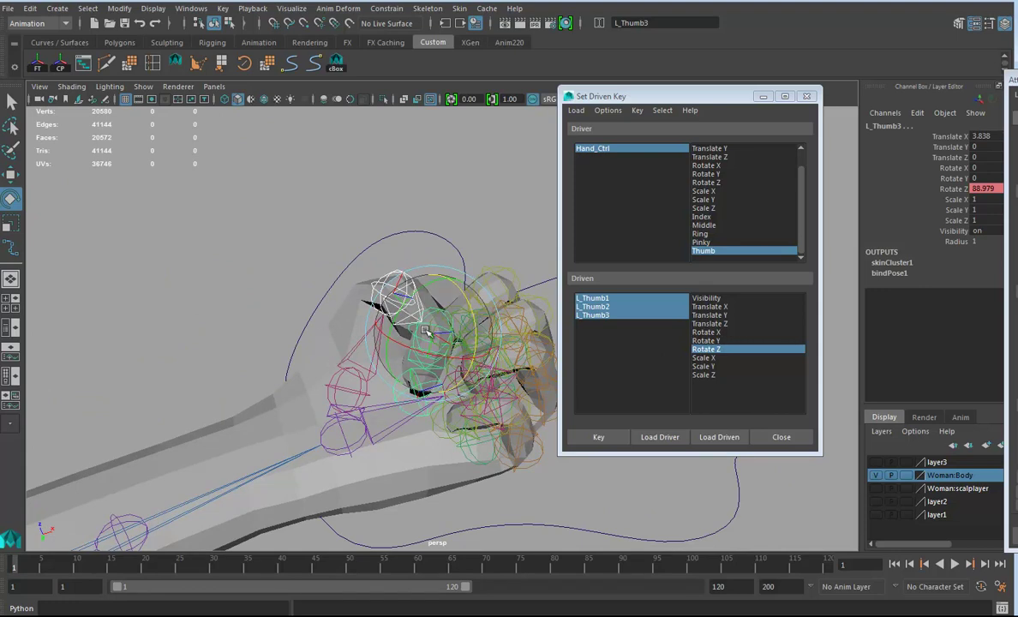
pyautogui.click(595, 438)
pyautogui.click(348, 352)
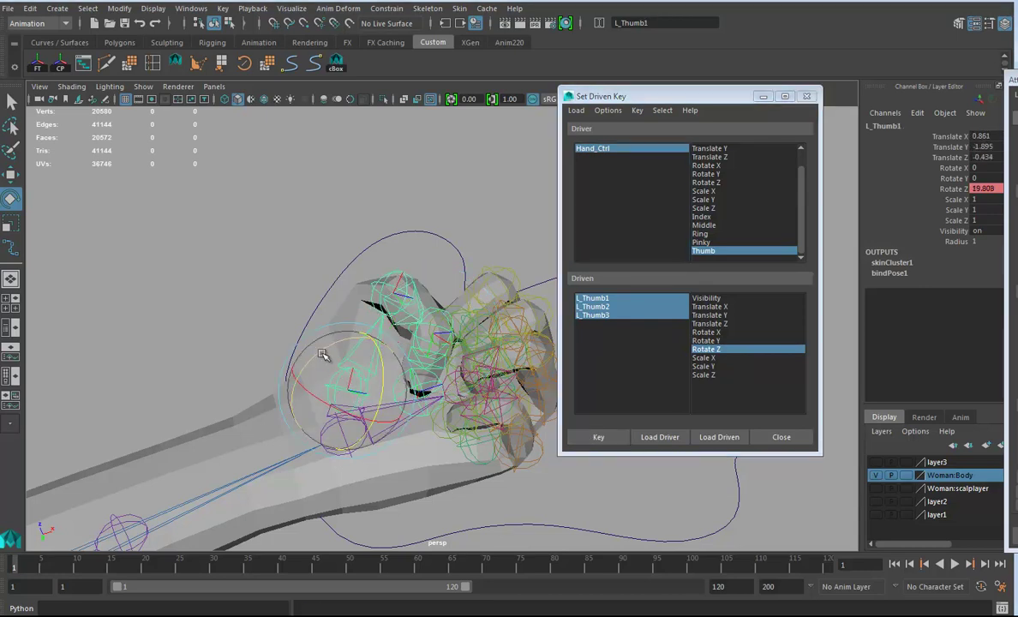
pyautogui.moveTo(320, 353)
pyautogui.mouseDown()
pyautogui.moveTo(330, 363)
pyautogui.moveTo(319, 360)
pyautogui.mouseUp()
pyautogui.hotkey('ctrl', 'z')
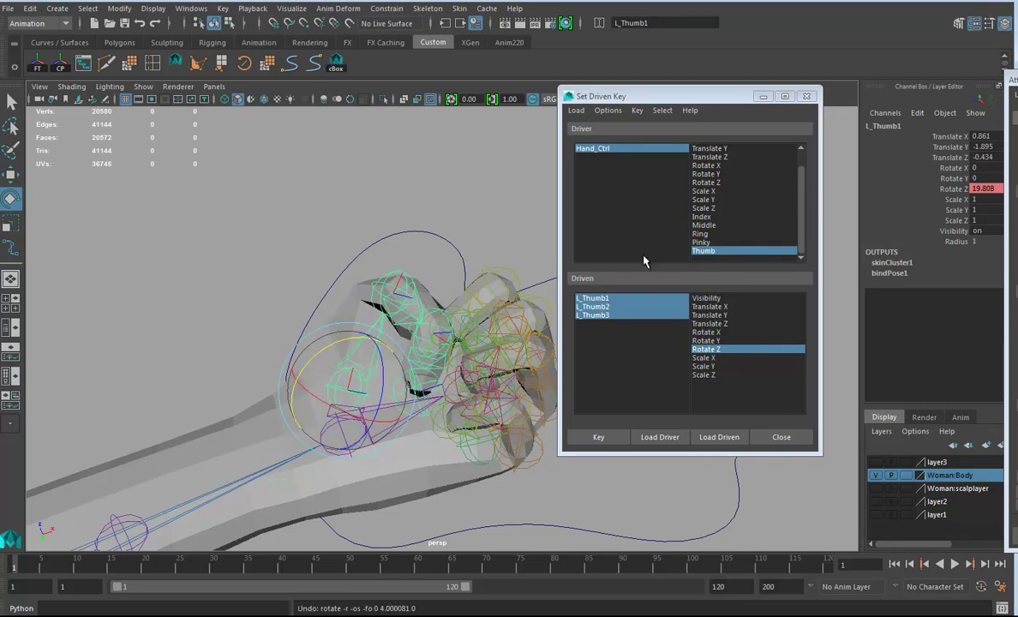
# Return Hand_Ctrl's Thumb attribute to 0 and set a driven key on Rotate Y of the three thumb joints.
pyautogui.click(635, 151)
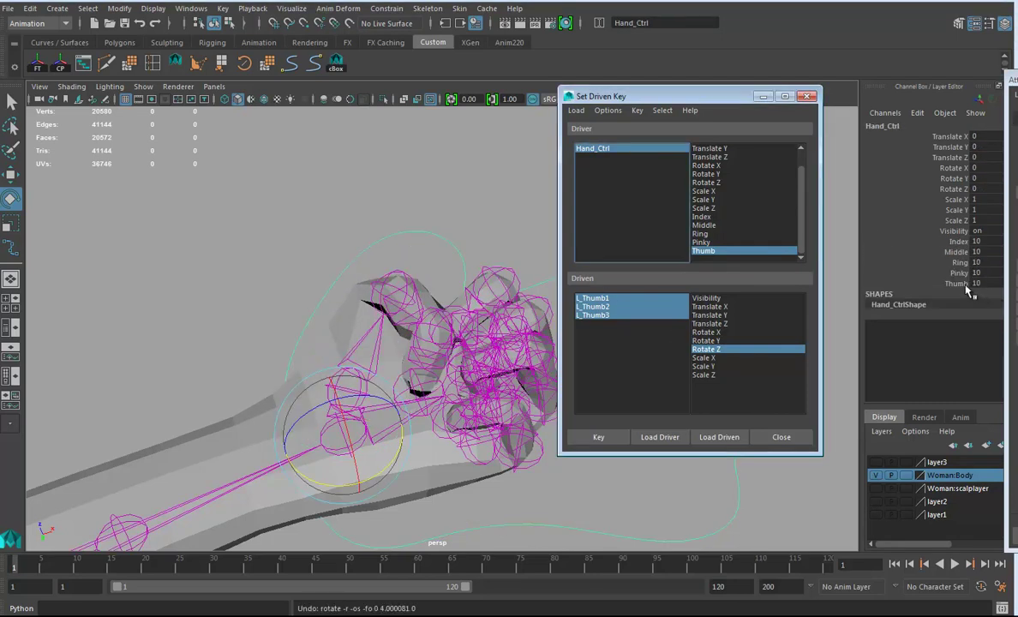
pyautogui.click(956, 283)
pyautogui.moveTo(663, 481); pyautogui.dragTo(596, 505, button='middle')
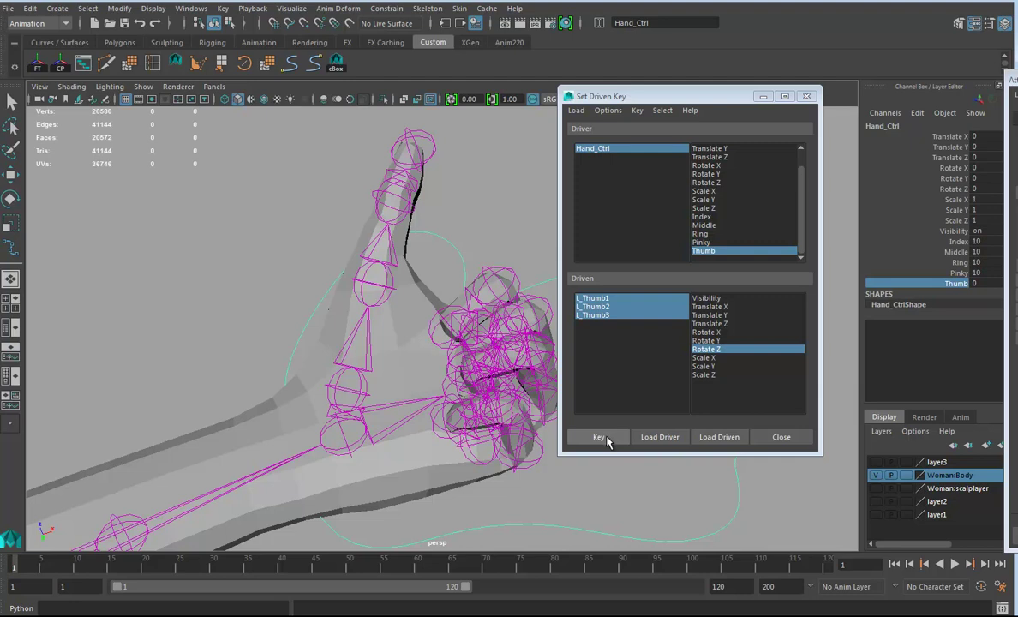
pyautogui.click(706, 340)
pyautogui.click(595, 438)
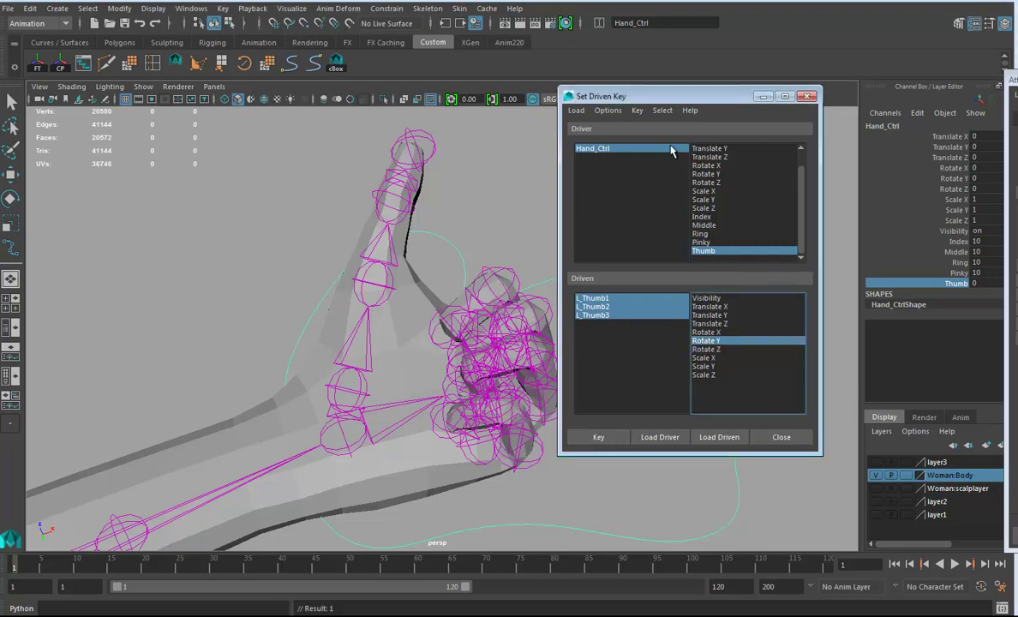
# Set Hand_Ctrl's Thumb to 10, rotate L_Thumb1 to about -18 degrees in Y, and key the Rotate Y channel.
pyautogui.click(628, 150)
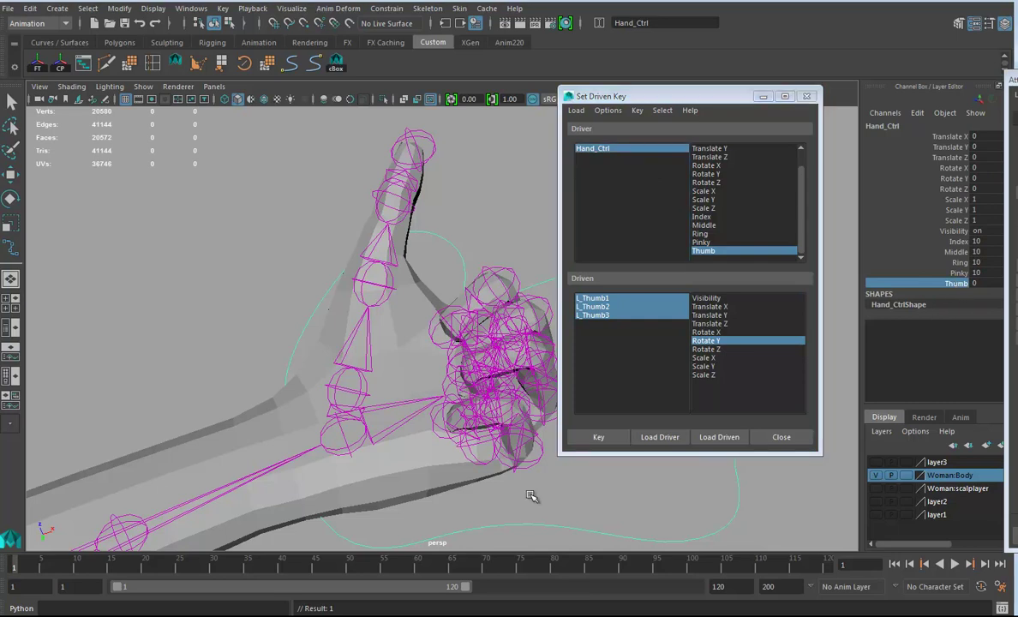
pyautogui.moveTo(531, 495); pyautogui.dragTo(815, 490, button='middle')
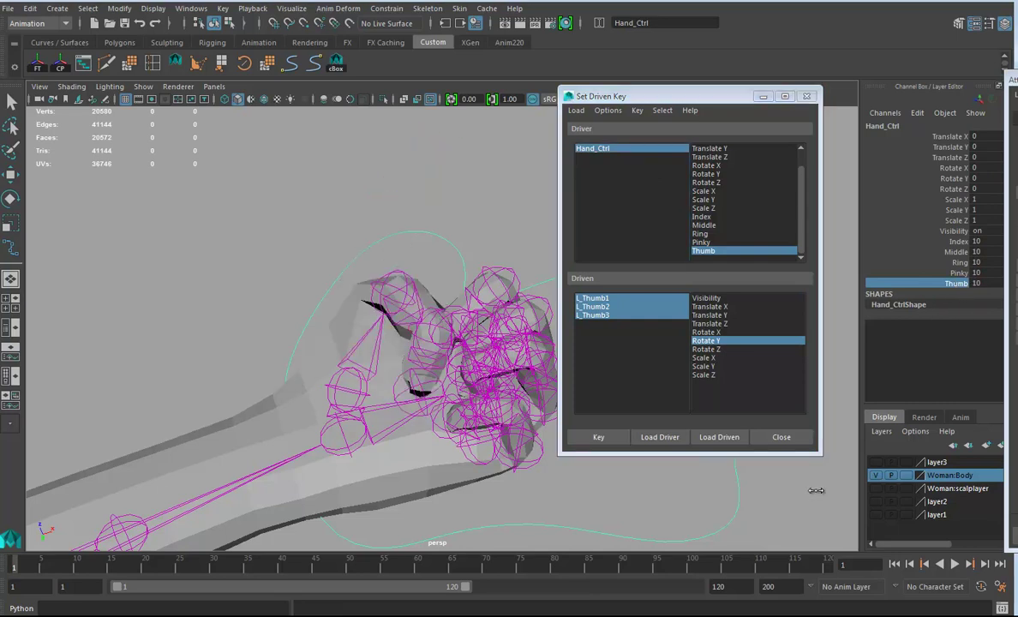
pyautogui.click(377, 338)
pyautogui.press('e')
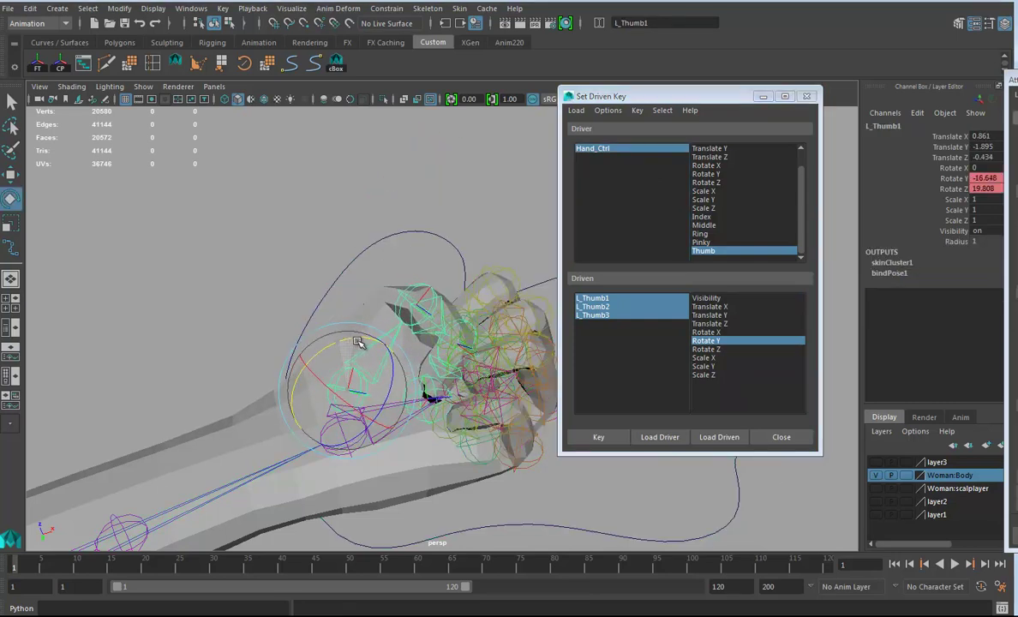
pyautogui.keyDown('alt'); pyautogui.moveTo(359, 342); pyautogui.dragTo(422, 444); pyautogui.keyUp('alt')
pyautogui.keyDown('alt'); pyautogui.moveTo(422, 445); pyautogui.dragTo(404, 440, button='middle'); pyautogui.keyUp('alt')
pyautogui.keyDown('alt'); pyautogui.moveTo(377, 411); pyautogui.dragTo(525, 499); pyautogui.keyUp('alt')
pyautogui.click(602, 440)
# Choose Rotate Z as the driven channel for the thumb joints and lower Hand_Ctrl's Thumb attribute to -10.
pyautogui.keyDown('alt'); pyautogui.moveTo(427, 394); pyautogui.dragTo(468, 387); pyautogui.keyUp('alt')
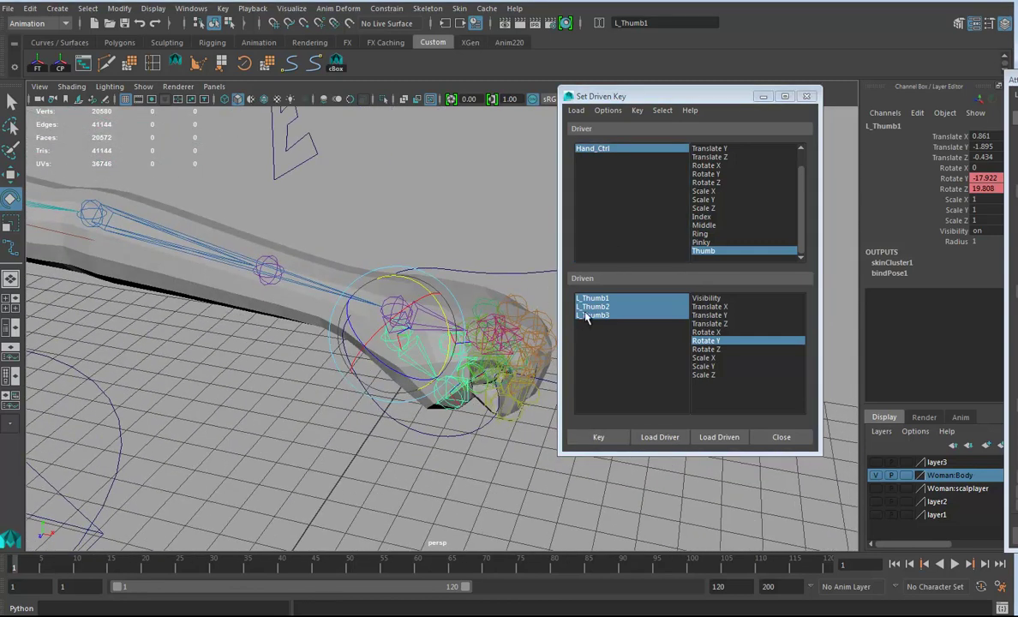
pyautogui.moveTo(601, 300); pyautogui.dragTo(605, 317)
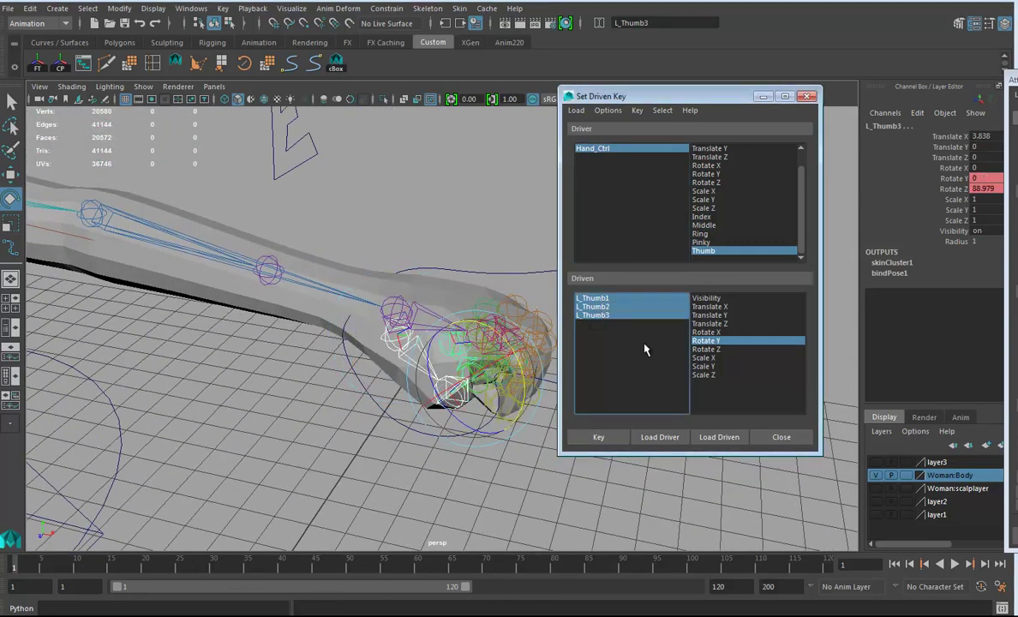
pyautogui.keyDown('shift'); pyautogui.click(706, 350); pyautogui.keyUp('shift')
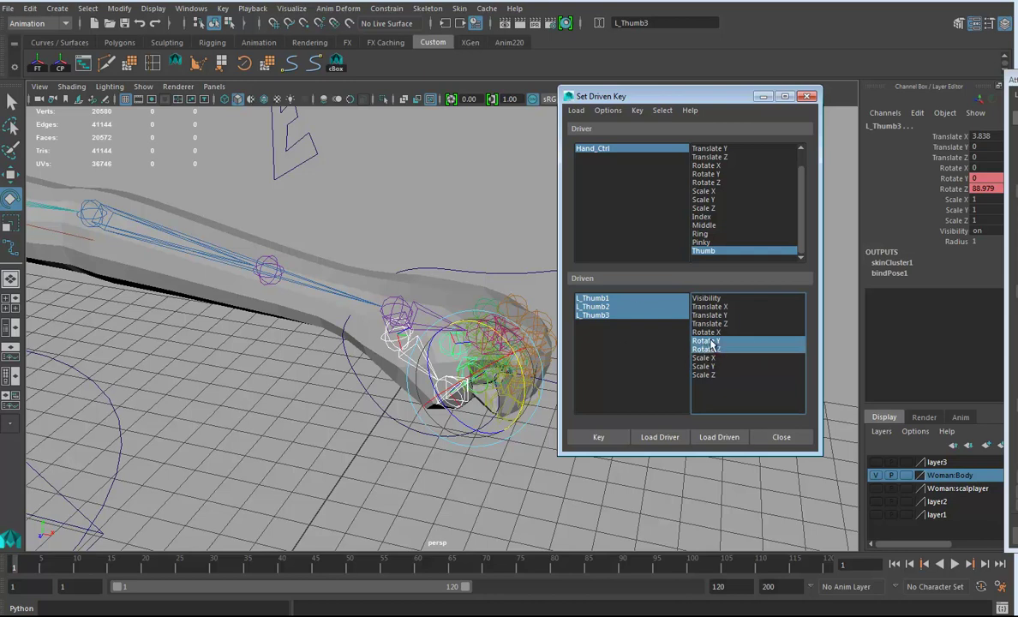
pyautogui.keyDown('ctrl'); pyautogui.click(711, 341); pyautogui.keyUp('ctrl')
pyautogui.keyDown('alt'); pyautogui.moveTo(402, 400); pyautogui.dragTo(379, 248); pyautogui.keyUp('alt')
pyautogui.click(487, 241)
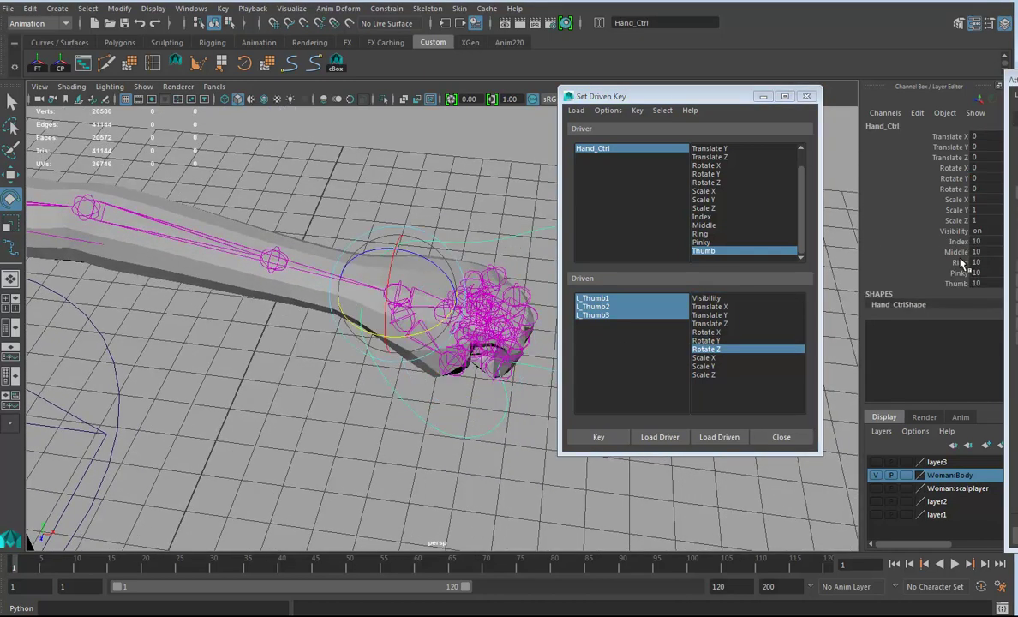
pyautogui.click(960, 284)
pyautogui.moveTo(422, 503); pyautogui.dragTo(4, 479, button='middle')
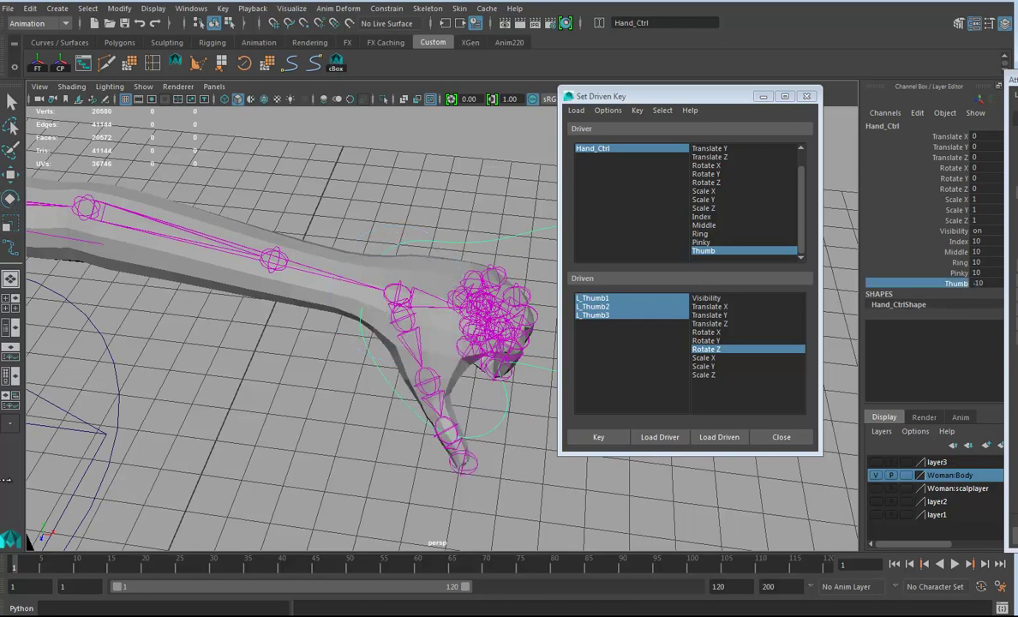
# Bend the three thumb joints backward to about -33 degrees in Rotate Z, set the driven keys, and close the Set Driven Key window.
pyautogui.click(10, 199)
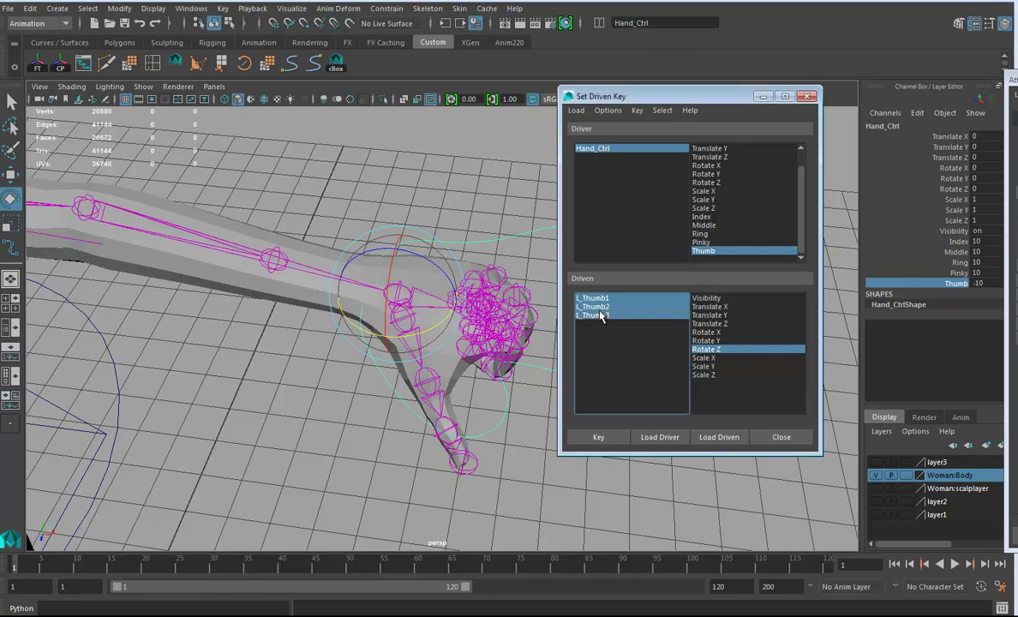
pyautogui.click(597, 312)
pyautogui.moveTo(406, 446); pyautogui.dragTo(463, 403)
pyautogui.click(600, 437)
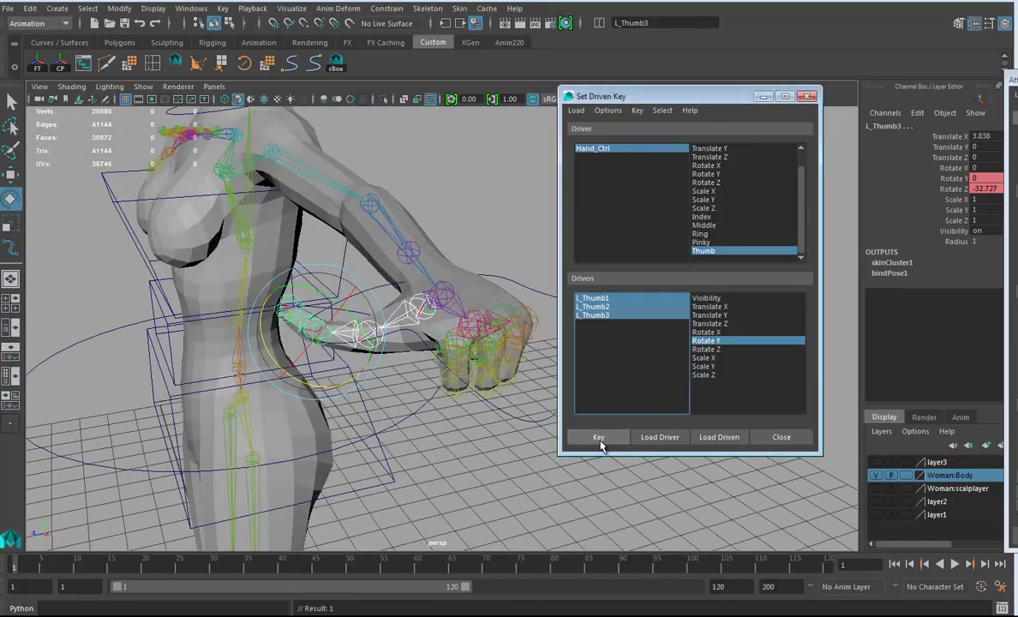
pyautogui.click(782, 437)
# Select Hand_Ctrl and scrub Index, Middle, Ring, Pinky and Thumb together between -10 and 10 to test the finger poses.
pyautogui.keyDown('alt'); pyautogui.moveTo(782, 437); pyautogui.dragTo(442, 344); pyautogui.keyUp('alt')
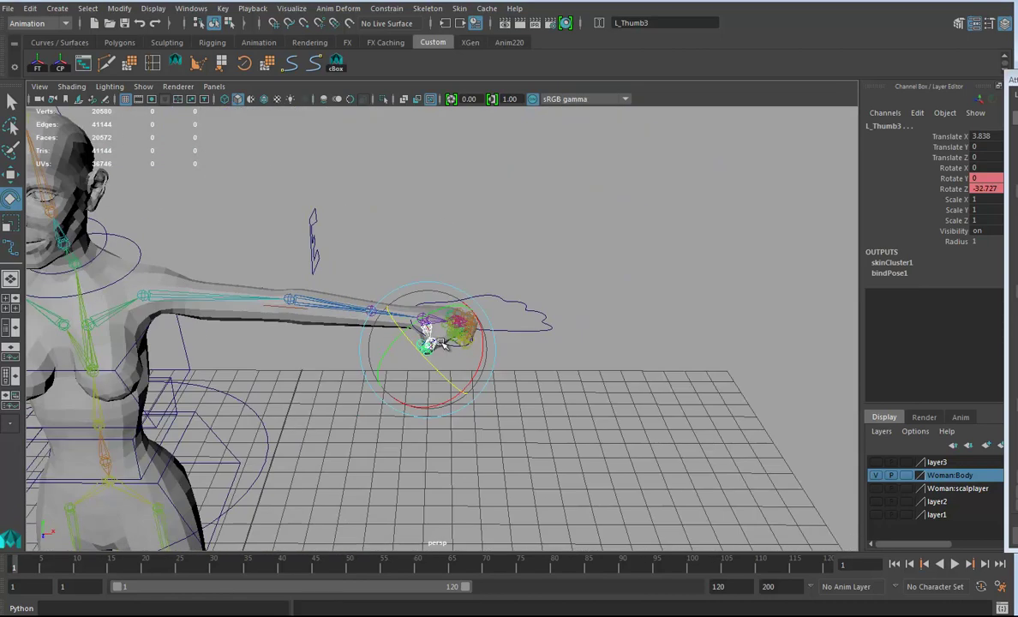
pyautogui.click(547, 326)
pyautogui.moveTo(967, 242); pyautogui.dragTo(957, 285)
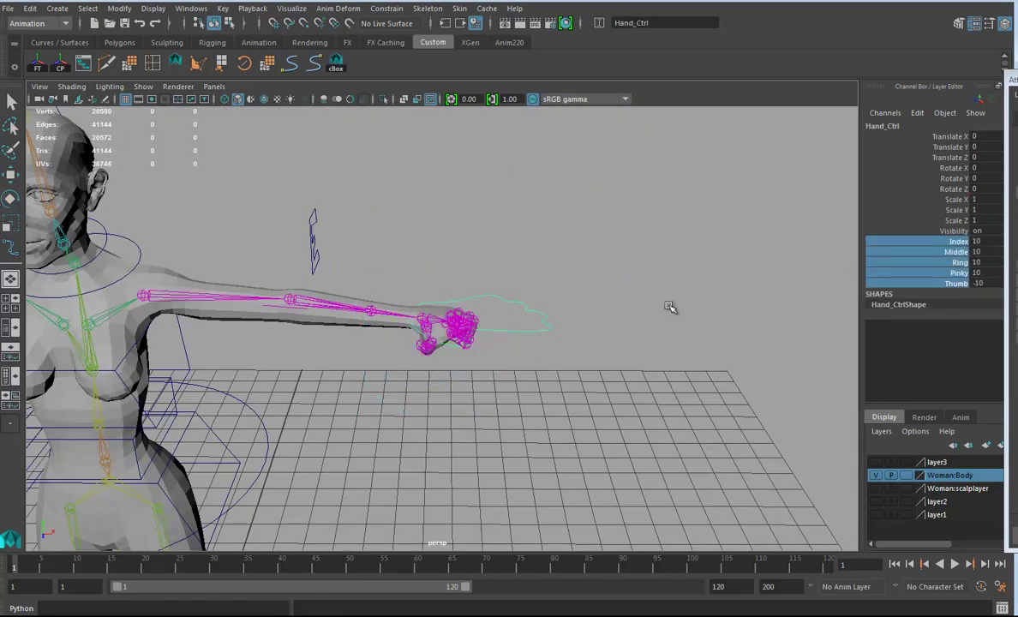
pyautogui.moveTo(638, 291); pyautogui.dragTo(208, 343, button='middle')
pyautogui.scroll(2, 470, 347)
pyautogui.keyDown('alt'); pyautogui.moveTo(471, 347); pyautogui.dragTo(471, 357); pyautogui.keyUp('alt')
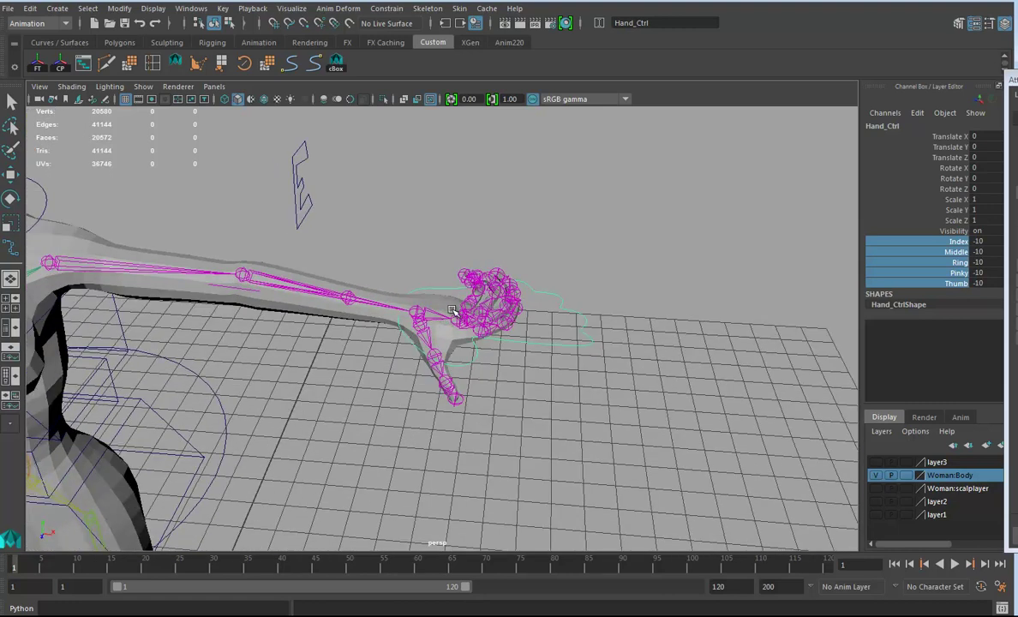
pyautogui.keyDown('alt'); pyautogui.moveTo(676, 347); pyautogui.dragTo(385, 335, button='right'); pyautogui.keyUp('alt')
pyautogui.keyDown('alt'); pyautogui.moveTo(386, 334); pyautogui.dragTo(431, 317, button='middle'); pyautogui.keyUp('alt')
pyautogui.moveTo(628, 368); pyautogui.dragTo(772, 368, button='middle')
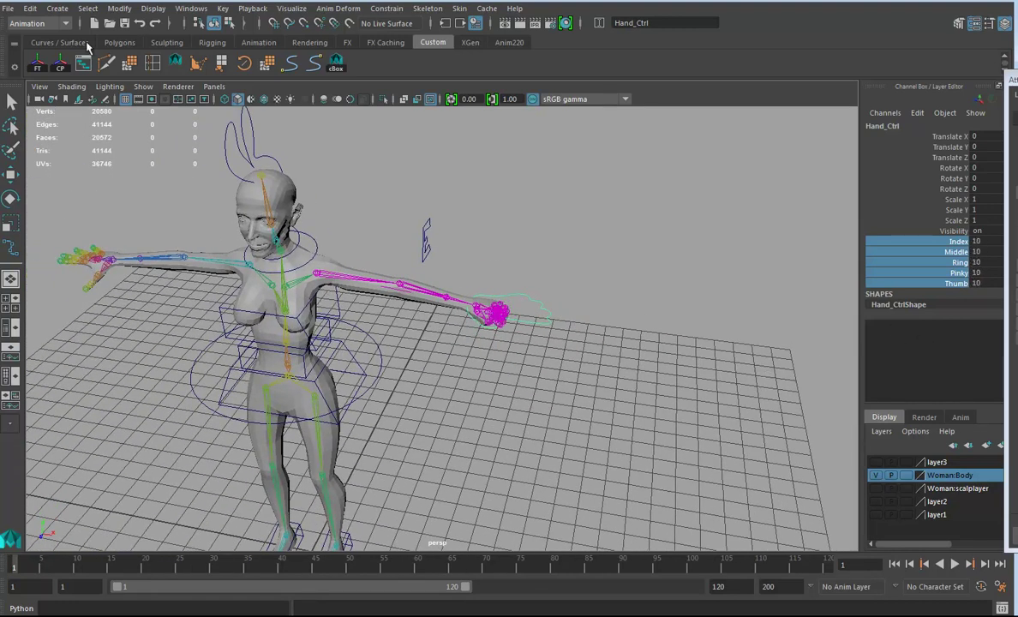
# Reopen the Set Driven Key window and load Hand_Ctrl as the driver.
pyautogui.click(222, 8)
pyautogui.moveTo(274, 121)
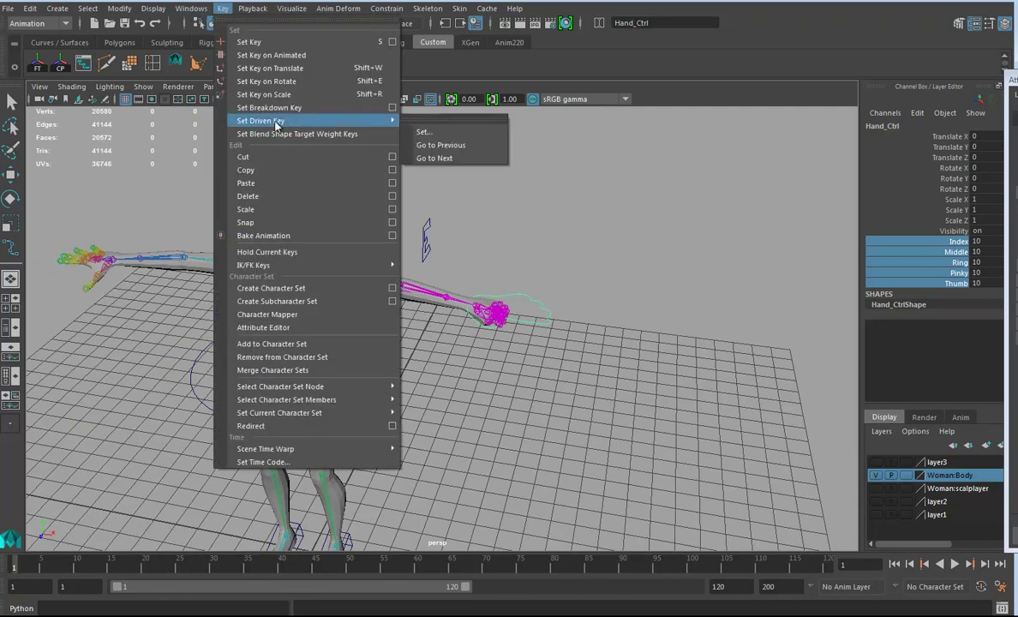
pyautogui.click(418, 125)
pyautogui.keyDown('alt'); pyautogui.moveTo(439, 368); pyautogui.dragTo(520, 368, button='right'); pyautogui.keyUp('alt')
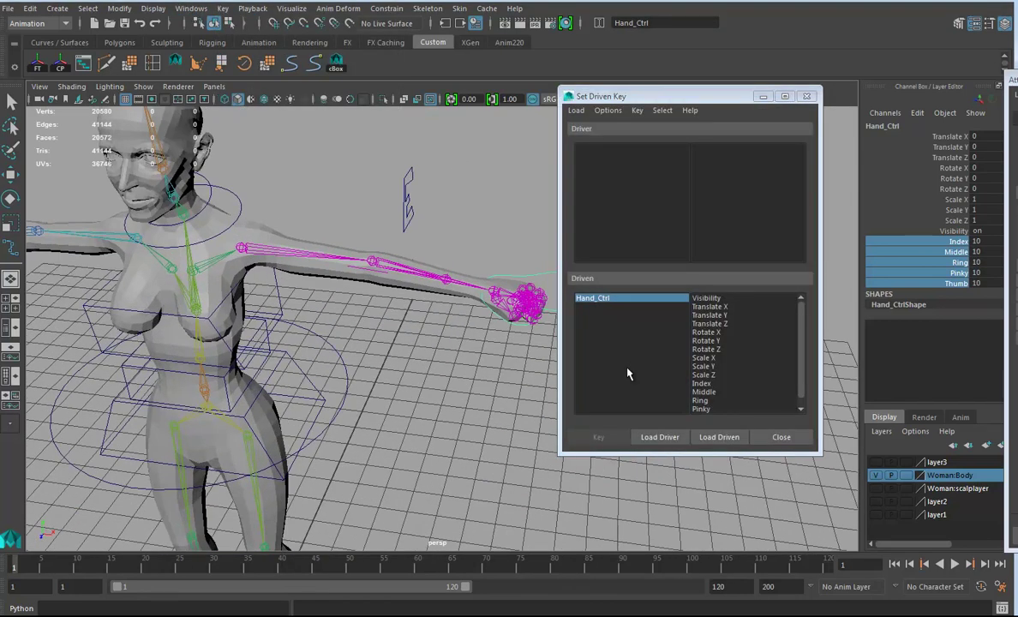
pyautogui.keyDown('alt'); pyautogui.moveTo(520, 368); pyautogui.dragTo(426, 374, button='middle'); pyautogui.keyUp('alt')
pyautogui.click(718, 442)
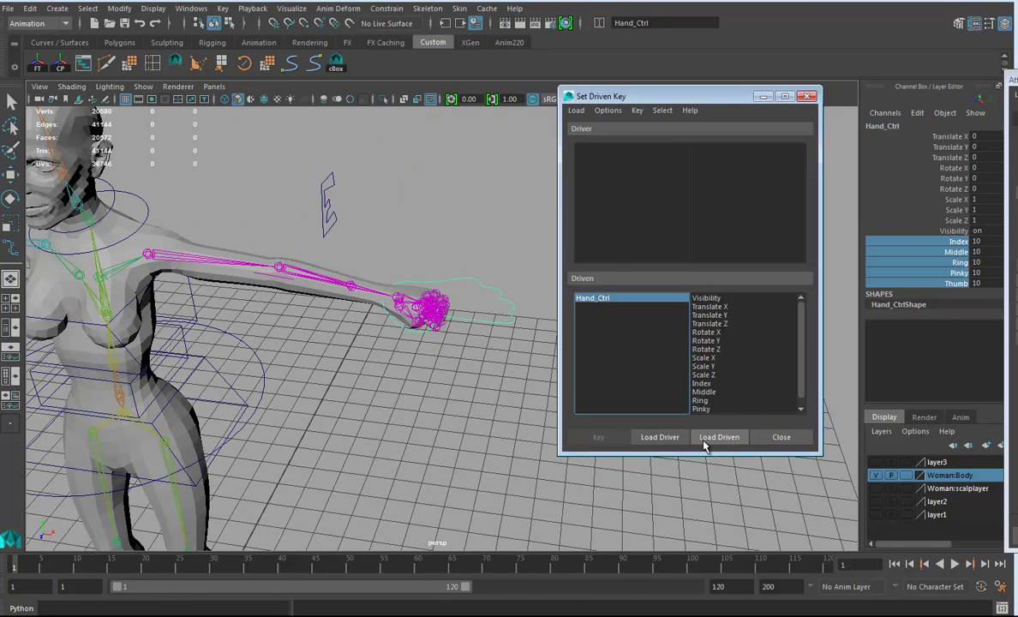
pyautogui.click(660, 437)
# Check the curled thumb's base joint, reselect Hand_Ctrl, and lower only its Thumb attribute to -10.
pyautogui.keyDown('alt'); pyautogui.moveTo(306, 341); pyautogui.dragTo(353, 392); pyautogui.keyUp('alt')
pyautogui.press('f')
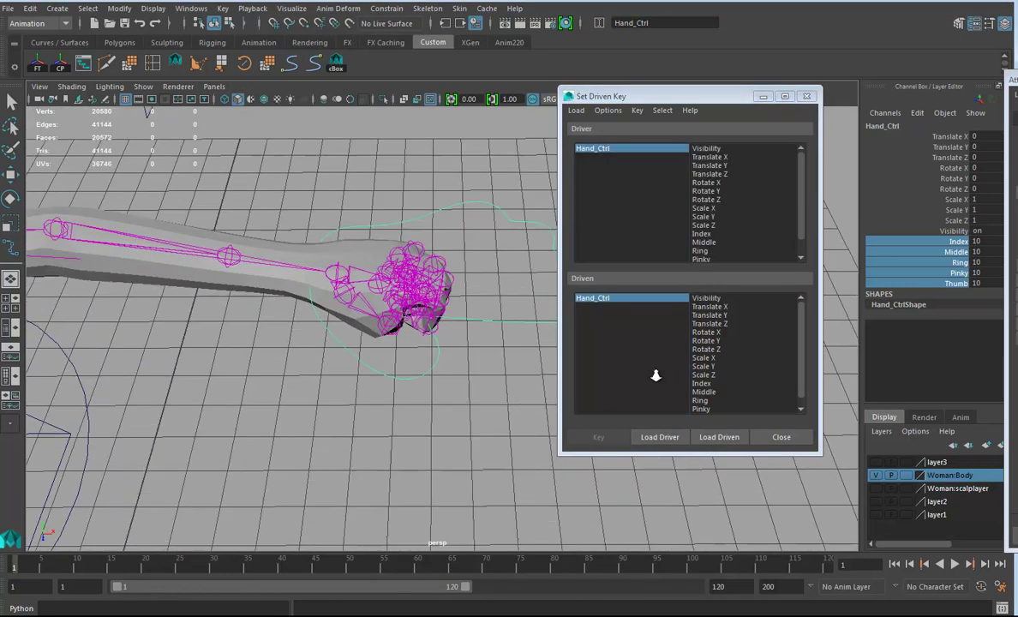
pyautogui.click(363, 317)
pyautogui.keyDown('alt'); pyautogui.moveTo(391, 347); pyautogui.dragTo(408, 351); pyautogui.keyUp('alt')
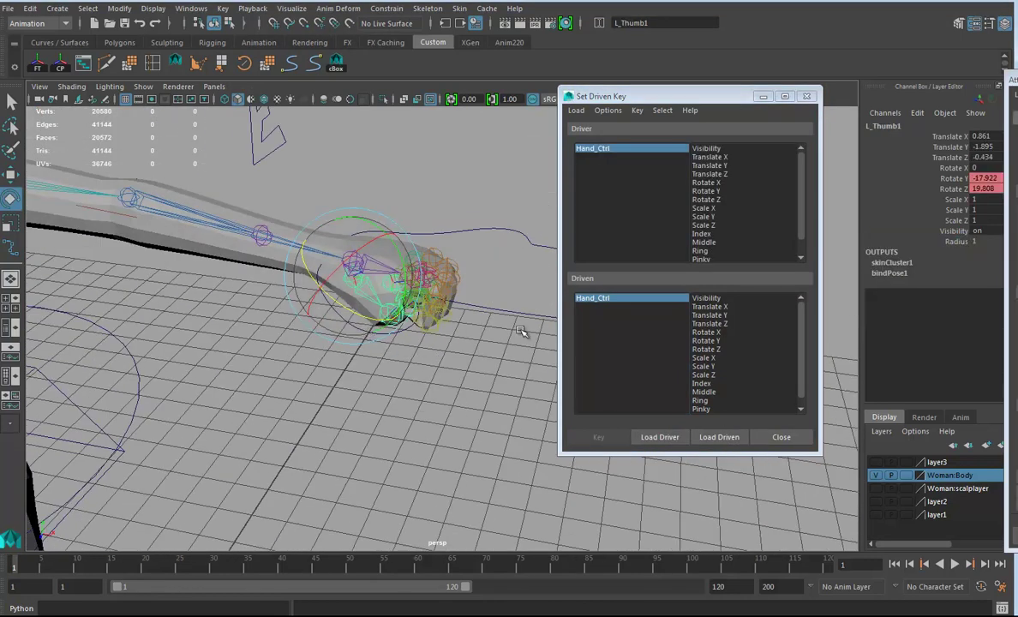
pyautogui.moveTo(520, 306); pyautogui.dragTo(478, 282)
pyautogui.click(957, 283)
pyautogui.moveTo(423, 402); pyautogui.dragTo(302, 417, button='middle')
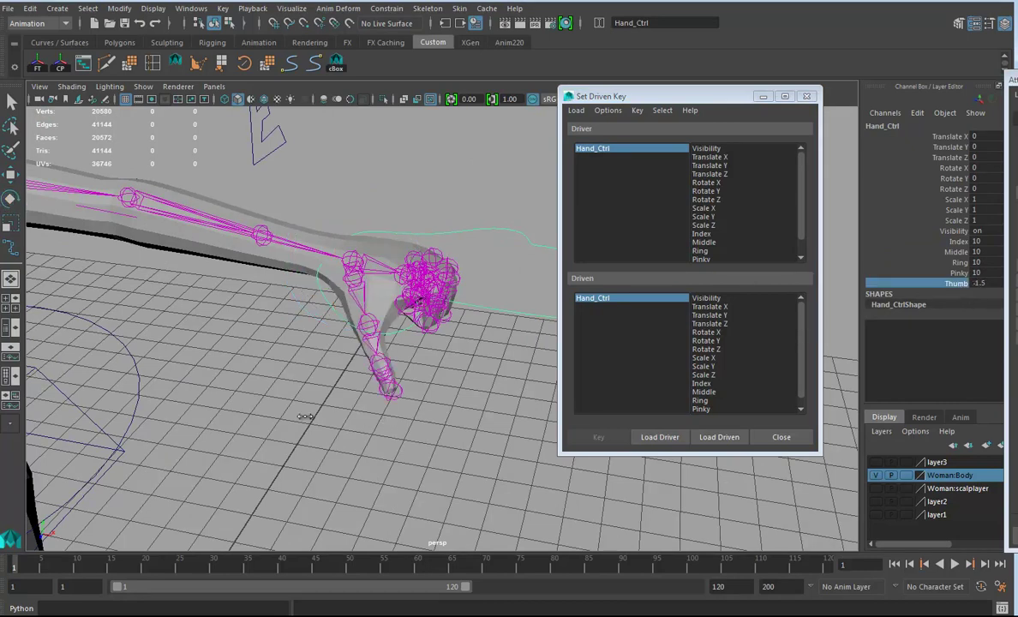
pyautogui.keyDown('alt'); pyautogui.moveTo(313, 361); pyautogui.dragTo(420, 353, button='right'); pyautogui.keyUp('alt')
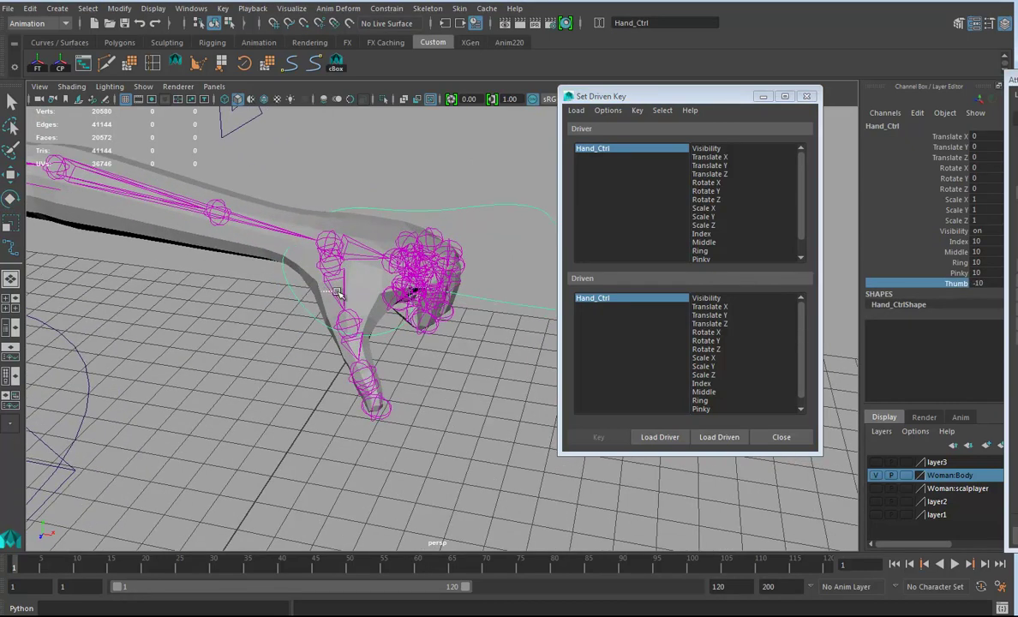
# Load L_Thumb1, L_Thumb2 and L_Thumb3 as the driven objects and choose their Rotate Z attribute.
pyautogui.click(349, 295)
pyautogui.keyDown('shift'); pyautogui.moveTo(391, 355); pyautogui.dragTo(326, 349); pyautogui.keyUp('shift')
pyautogui.keyDown('shift'); pyautogui.moveTo(402, 379); pyautogui.dragTo(319, 352); pyautogui.keyUp('shift')
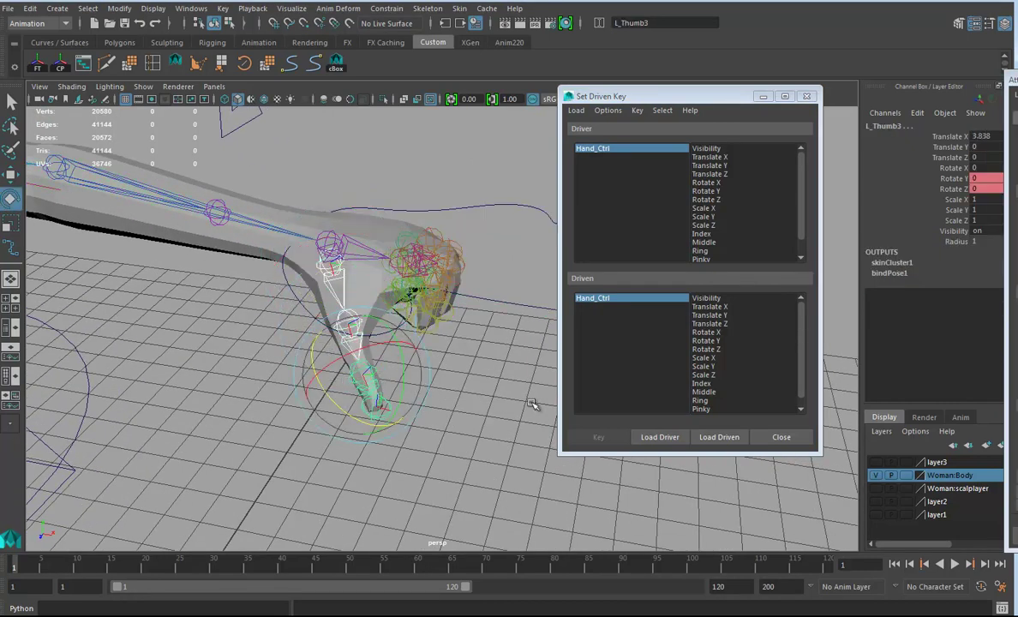
pyautogui.click(719, 437)
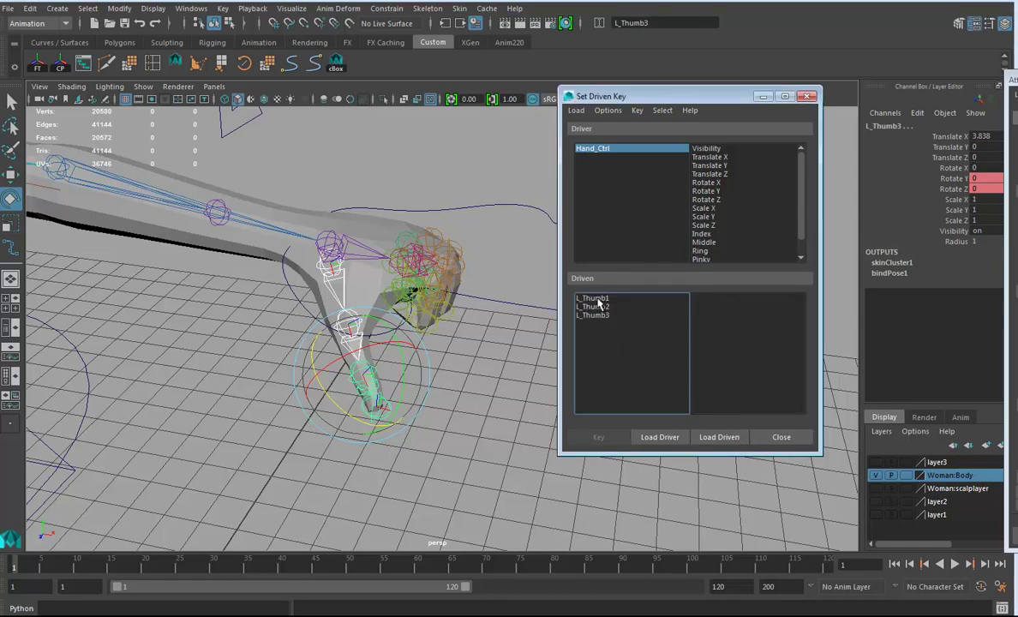
pyautogui.moveTo(598, 299); pyautogui.dragTo(613, 328)
pyautogui.click(704, 350)
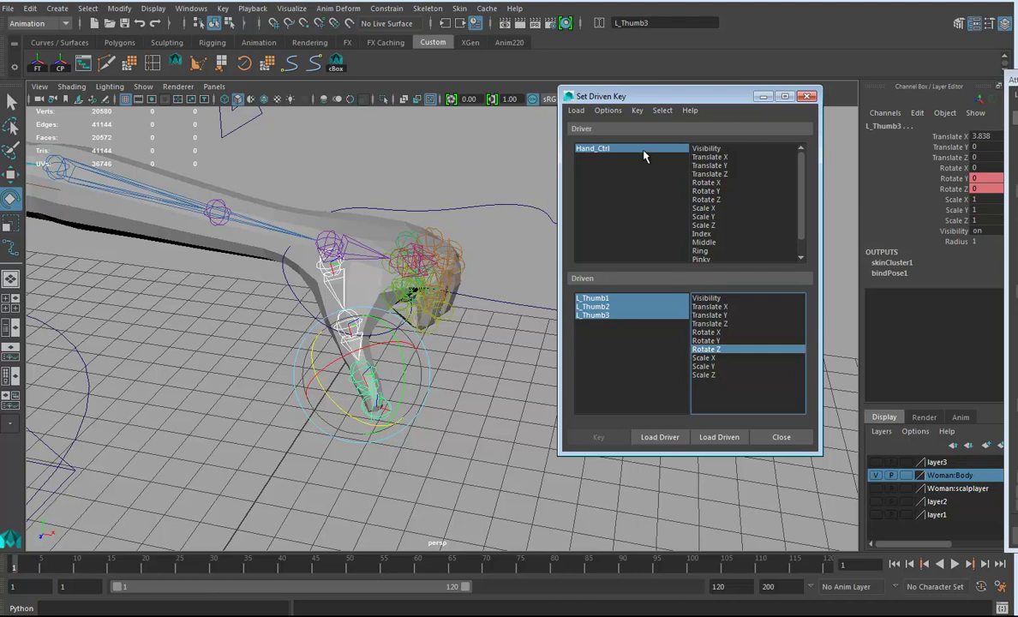
# Reselect the three thumb joints and bend them backward to about -38 degrees in Rotate Z.
pyautogui.click(592, 148)
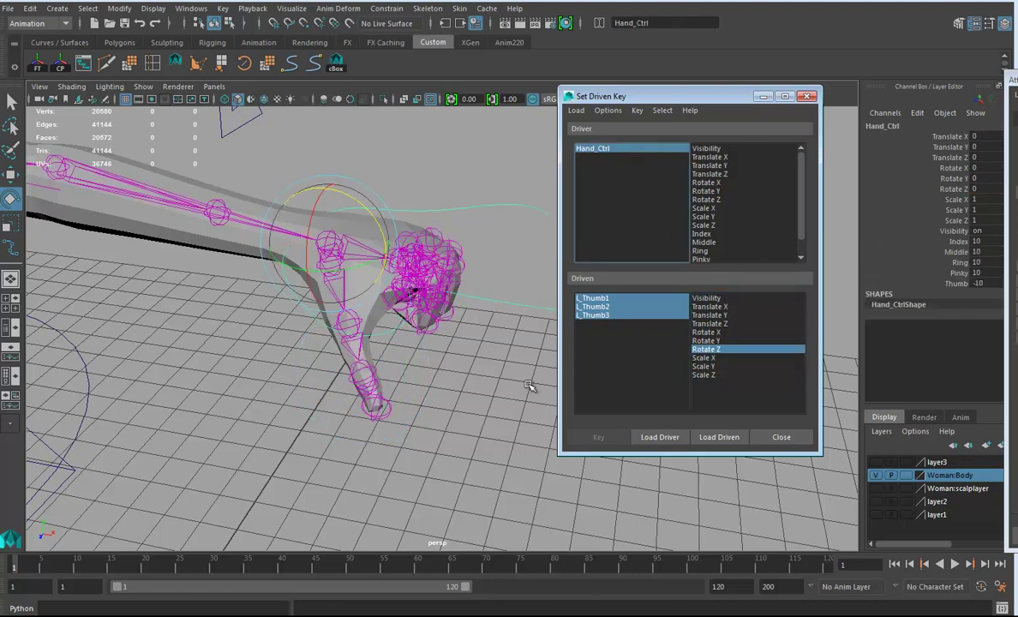
pyautogui.click(588, 312)
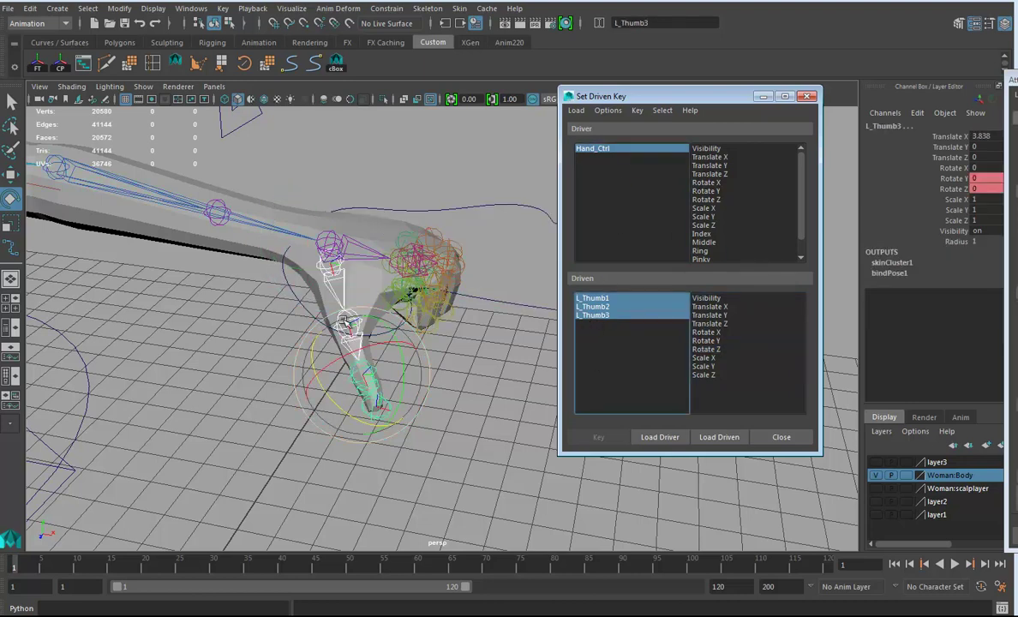
pyautogui.moveTo(314, 370); pyautogui.dragTo(312, 305)
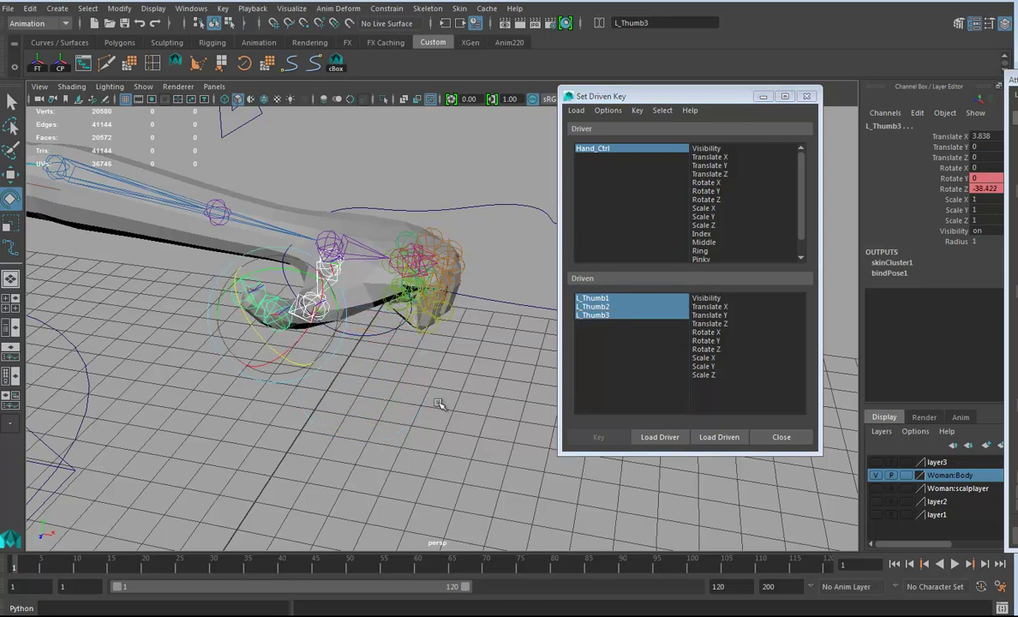
# Key the thumb joints' Rotate Z against Hand_Ctrl's Thumb attribute and close the Set Driven Key window.
pyautogui.click(708, 349)
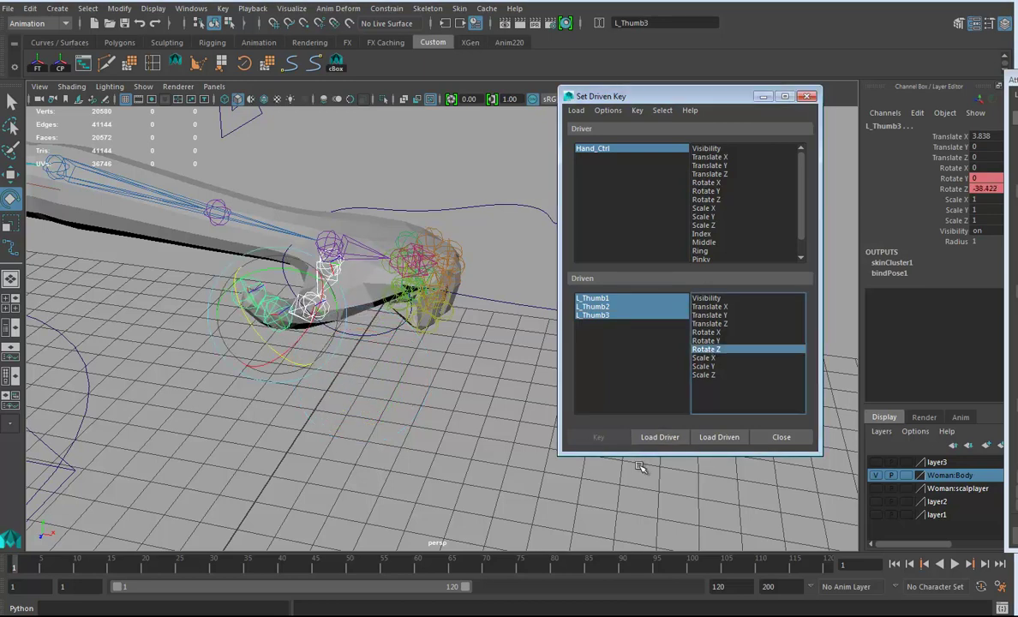
pyautogui.scroll(-1, 726, 253)
pyautogui.click(704, 251)
pyautogui.click(598, 437)
pyautogui.click(782, 437)
# Select Hand_Ctrl, scrub Index, Middle, Ring, Pinky and Thumb together to test the poses, and return them all to 0.
pyautogui.keyDown('alt'); pyautogui.moveTo(563, 340); pyautogui.dragTo(469, 340); pyautogui.keyUp('alt')
pyautogui.click(550, 273)
pyautogui.moveTo(555, 363); pyautogui.dragTo(668, 373, button='middle')
pyautogui.hotkey('ctrl', 'z')
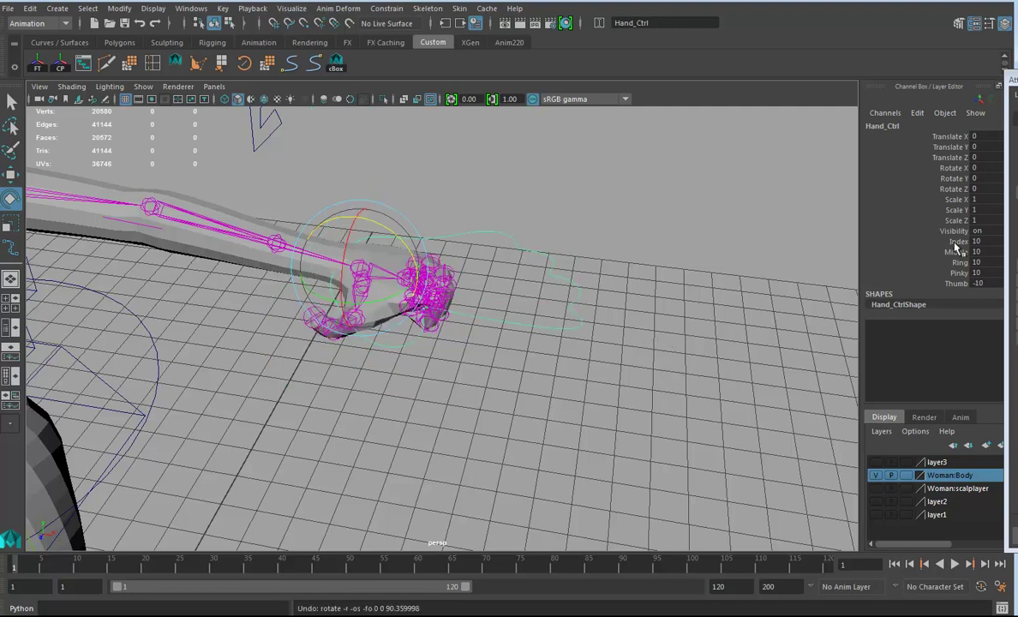
pyautogui.moveTo(960, 243); pyautogui.dragTo(953, 283)
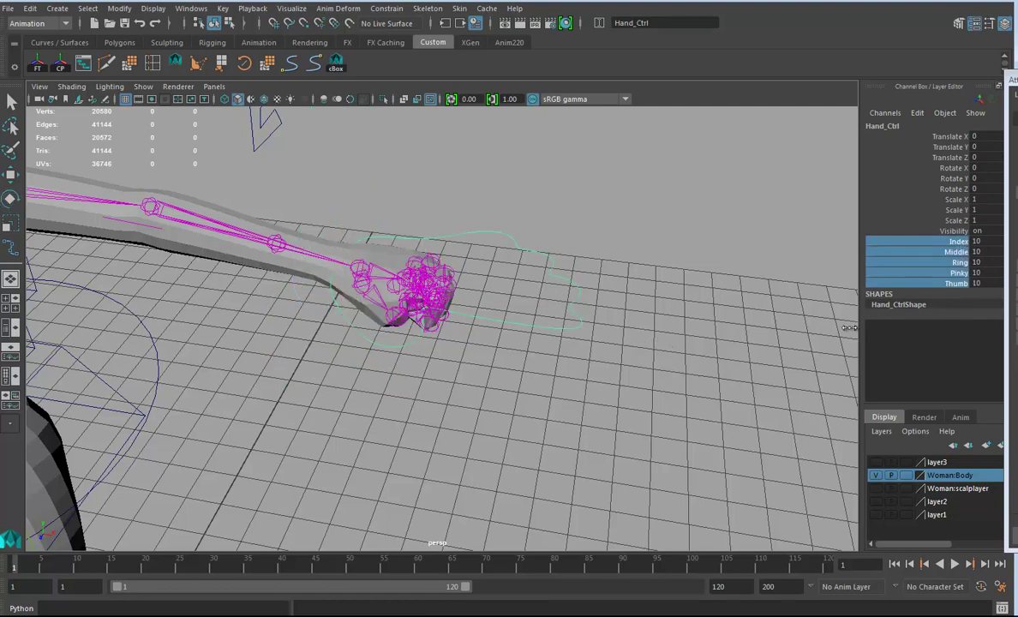
pyautogui.moveTo(782, 347); pyautogui.dragTo(714, 355, button='middle')
# Duplicate the left arm's elbow control.
pyautogui.keyDown('alt'); pyautogui.moveTo(728, 370); pyautogui.dragTo(572, 345, button='right'); pyautogui.keyUp('alt')
pyautogui.keyDown('alt'); pyautogui.moveTo(572, 346); pyautogui.dragTo(594, 336); pyautogui.keyUp('alt')
pyautogui.keyDown('alt'); pyautogui.moveTo(510, 296); pyautogui.dragTo(589, 310); pyautogui.keyUp('alt')
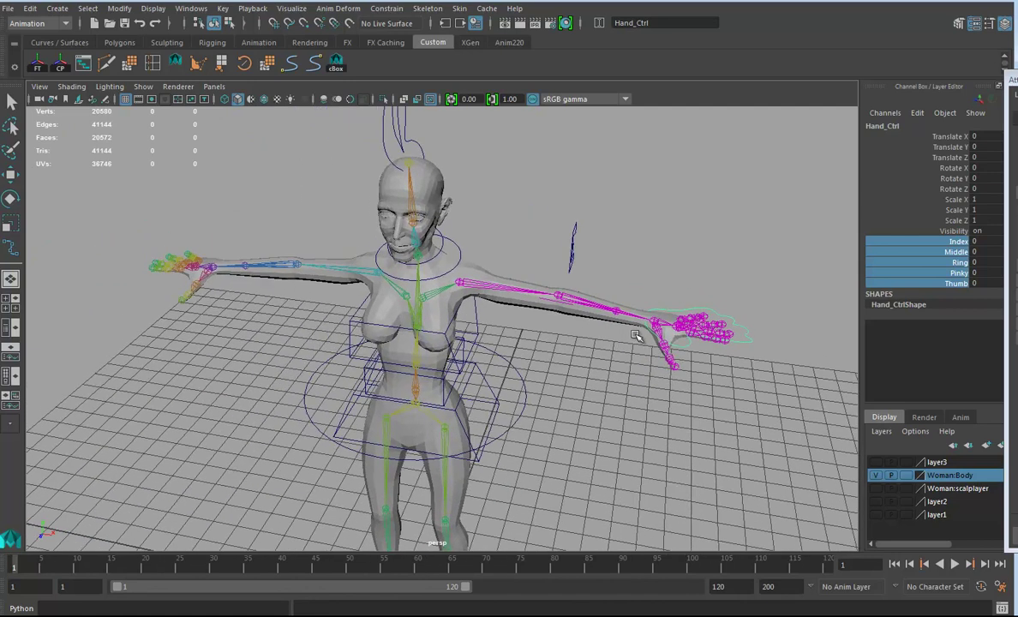
pyautogui.click(561, 226)
pyautogui.press('w')
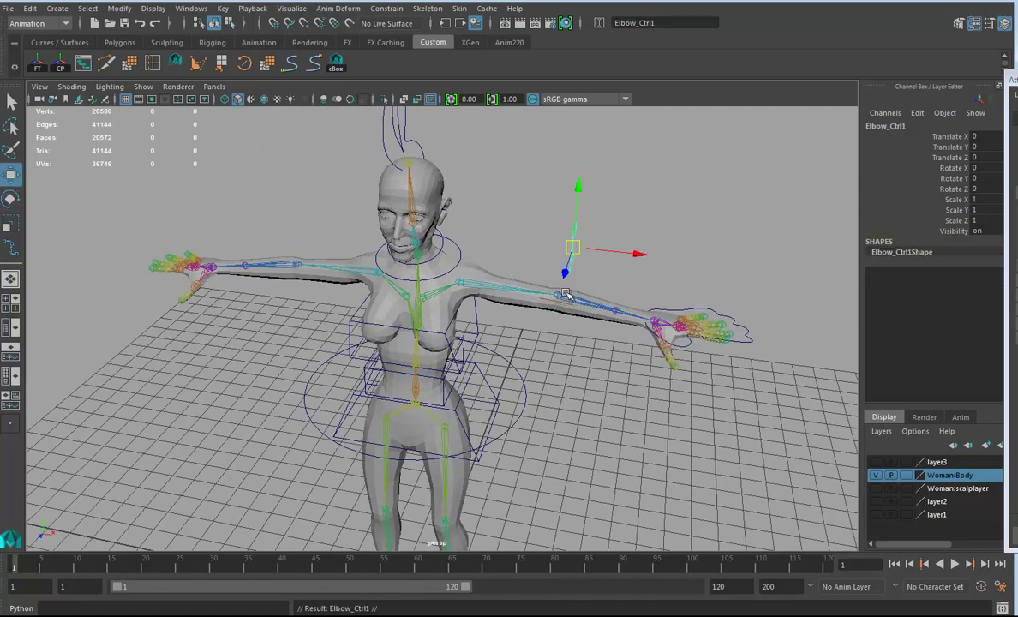
# Hide the Woman:Body layer and move the duplicated elbow control along X to the character's right elbow.
pyautogui.moveTo(573, 314)
pyautogui.keyDown('alt'); pyautogui.mouseDown()
pyautogui.moveTo(602, 309)
pyautogui.moveTo(590, 311)
pyautogui.mouseUp(); pyautogui.keyUp('alt')
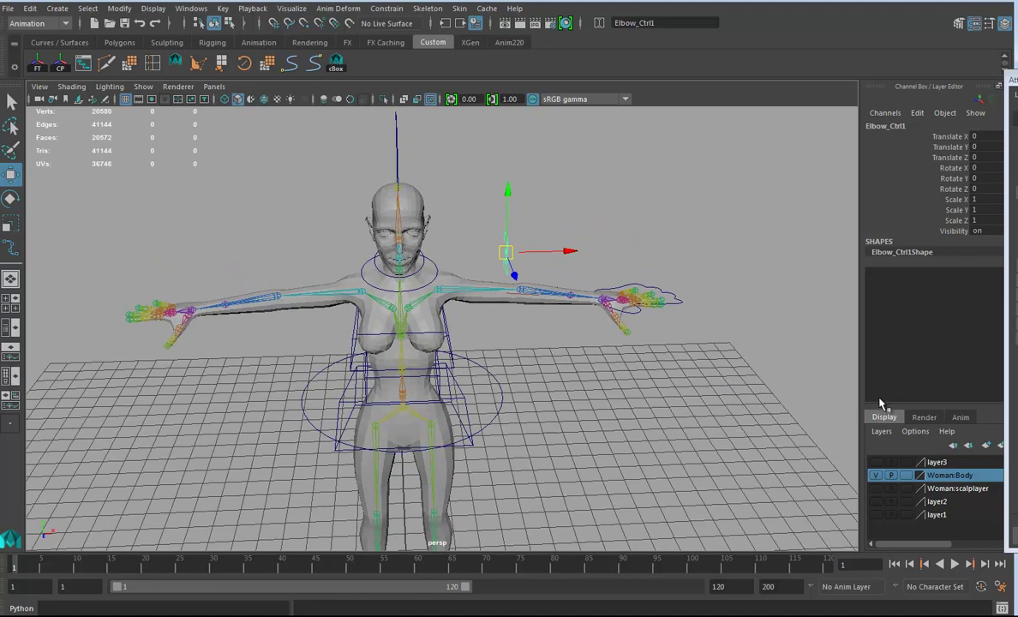
pyautogui.click(876, 475)
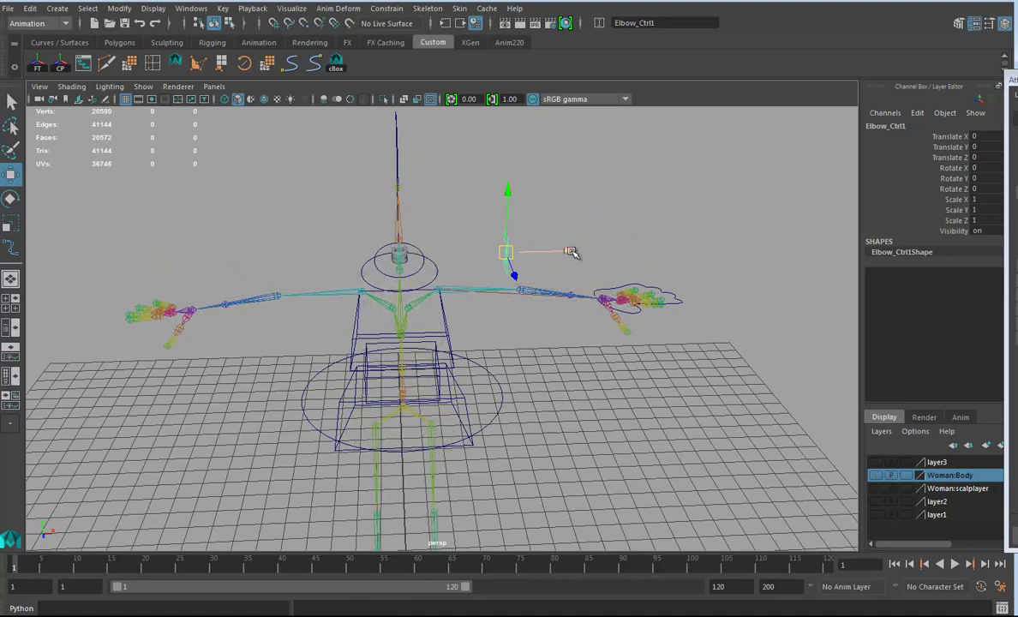
pyautogui.moveTo(570, 251); pyautogui.dragTo(364, 323)
# Mirror a duplicate of Hand_Ctrl onto the right hand by grouping it and setting the group's Scale X to -1.
pyautogui.keyDown('alt'); pyautogui.moveTo(656, 357); pyautogui.dragTo(712, 360); pyautogui.keyUp('alt')
pyautogui.click(750, 363)
pyautogui.keyDown('alt'); pyautogui.moveTo(712, 361); pyautogui.dragTo(377, 244, button='right'); pyautogui.keyUp('alt')
pyautogui.hotkey('ctrl', 'd')
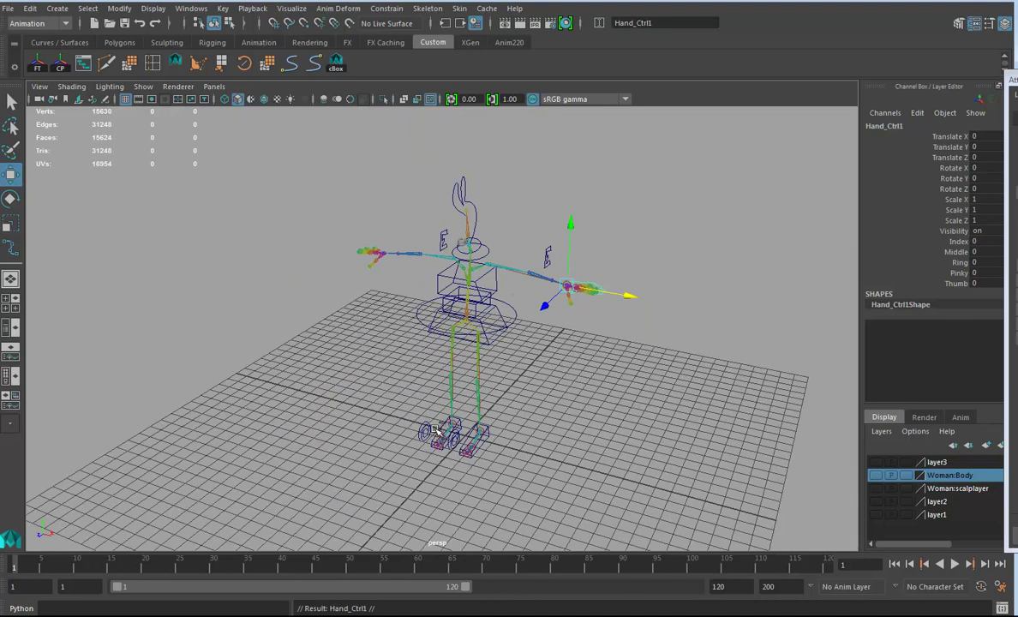
pyautogui.hotkey('ctrl', 'g')
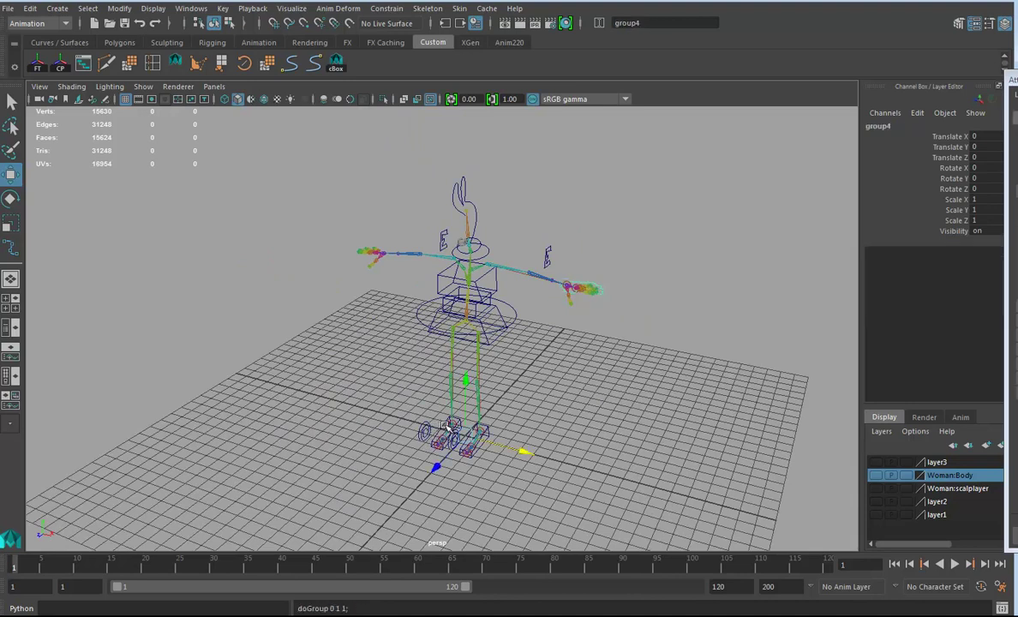
pyautogui.press('r')
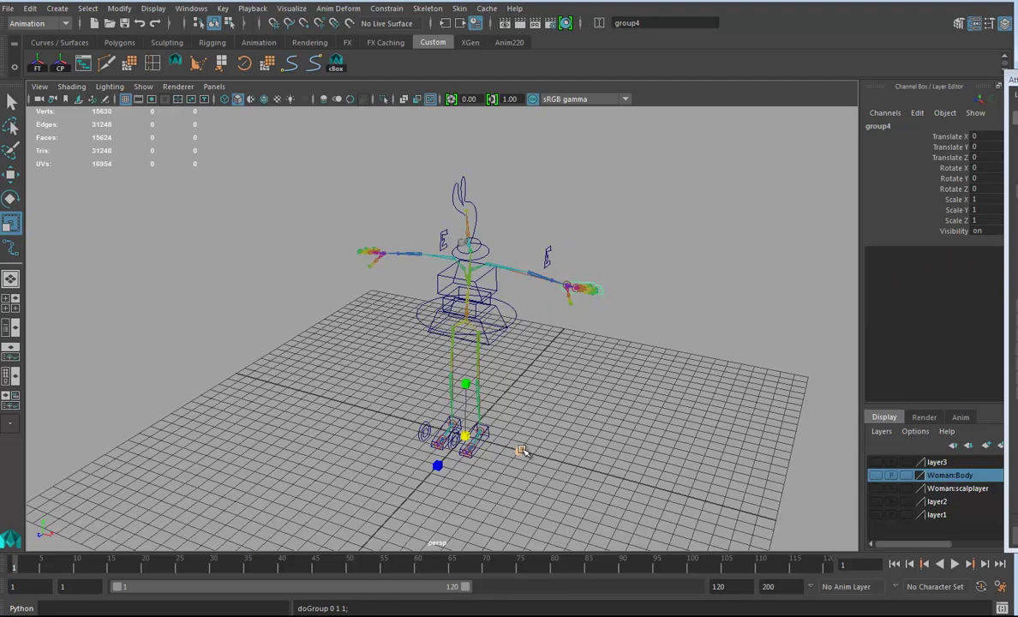
pyautogui.moveTo(523, 452); pyautogui.dragTo(409, 412)
# Freeze the mirrored group's transformations and select the right hand control to check its attributes and placement.
pyautogui.keyDown('alt'); pyautogui.moveTo(409, 411); pyautogui.dragTo(776, 409, button='right'); pyautogui.keyUp('alt')
pyautogui.keyDown('alt'); pyautogui.moveTo(377, 406); pyautogui.dragTo(600, 453, button='middle'); pyautogui.keyUp('alt')
pyautogui.keyDown('alt'); pyautogui.moveTo(599, 453); pyautogui.dragTo(576, 448); pyautogui.keyUp('alt')
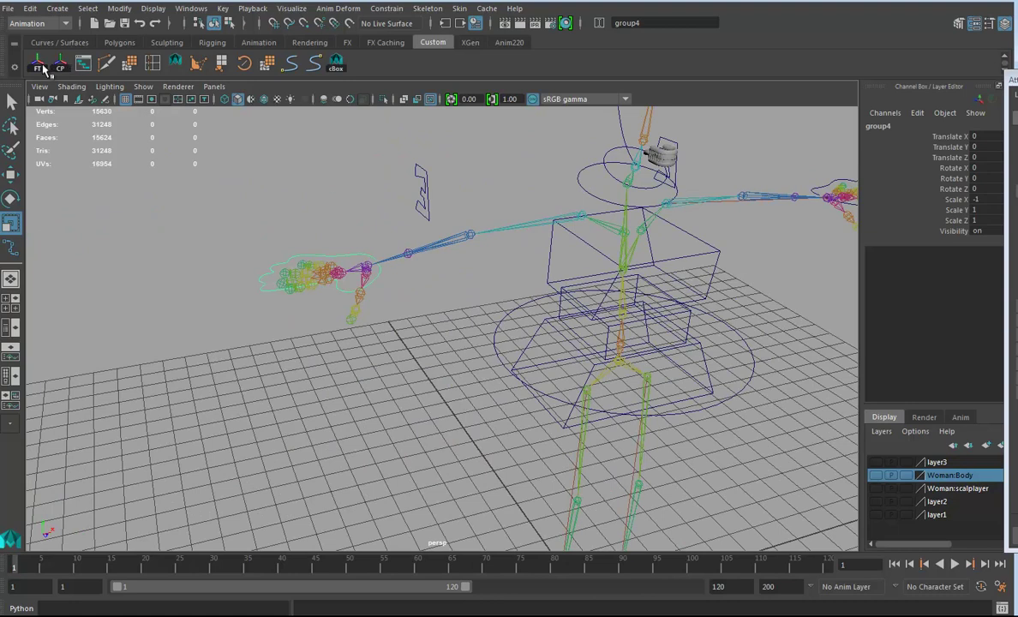
pyautogui.click(37, 64)
pyautogui.keyDown('alt'); pyautogui.moveTo(423, 330); pyautogui.dragTo(419, 375); pyautogui.keyUp('alt')
pyautogui.click(334, 278)
pyautogui.keyDown('alt'); pyautogui.moveTo(403, 296); pyautogui.dragTo(499, 352); pyautogui.keyUp('alt')
pyautogui.keyDown('alt'); pyautogui.moveTo(541, 270); pyautogui.dragTo(501, 317); pyautogui.keyUp('alt')
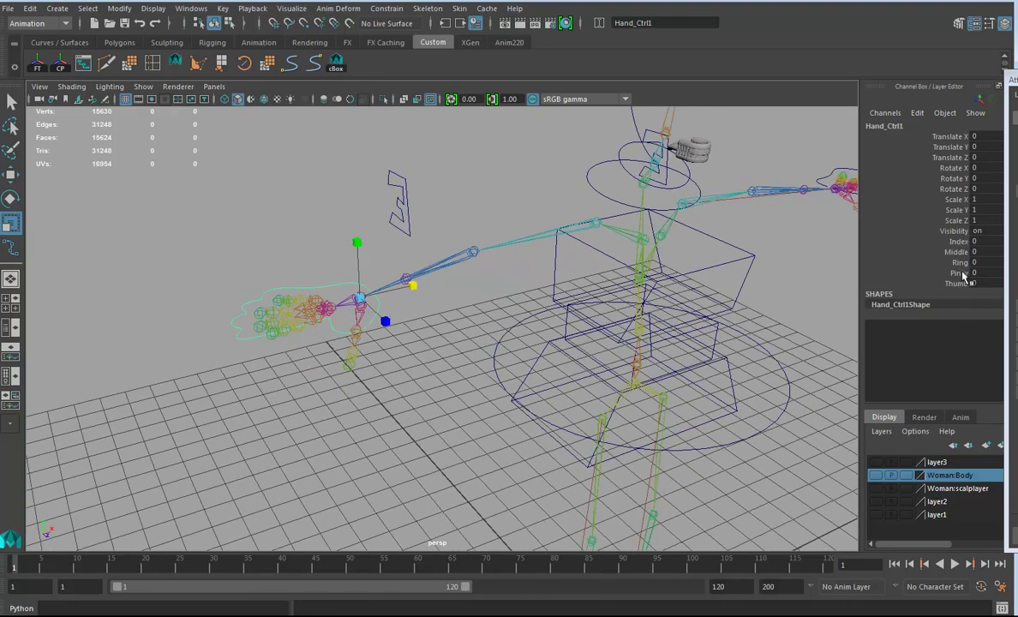
pyautogui.keyDown('alt'); pyautogui.moveTo(474, 386); pyautogui.dragTo(401, 329); pyautogui.keyUp('alt')
pyautogui.keyDown('alt'); pyautogui.moveTo(579, 371); pyautogui.dragTo(512, 313); pyautogui.keyUp('alt')
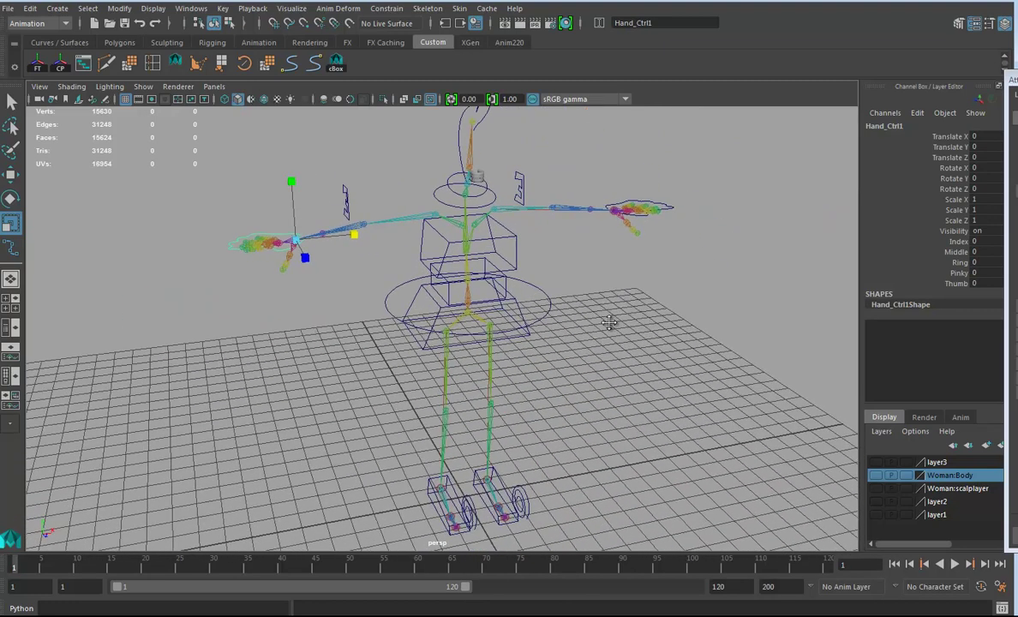